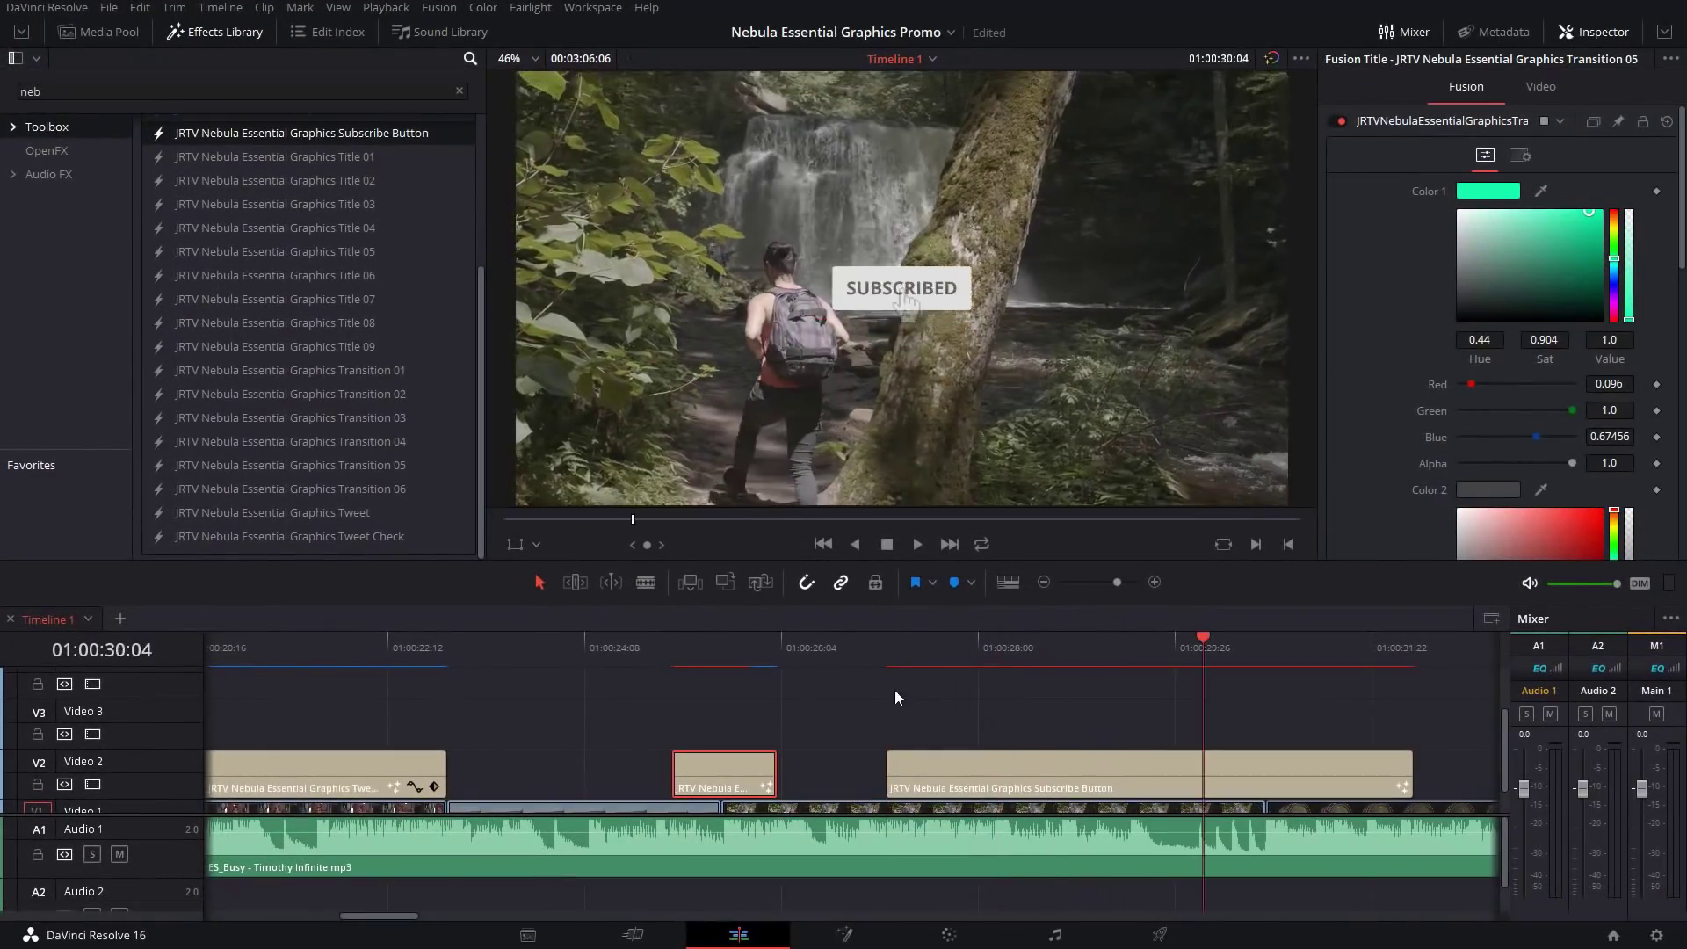
click(1141, 651)
click(903, 648)
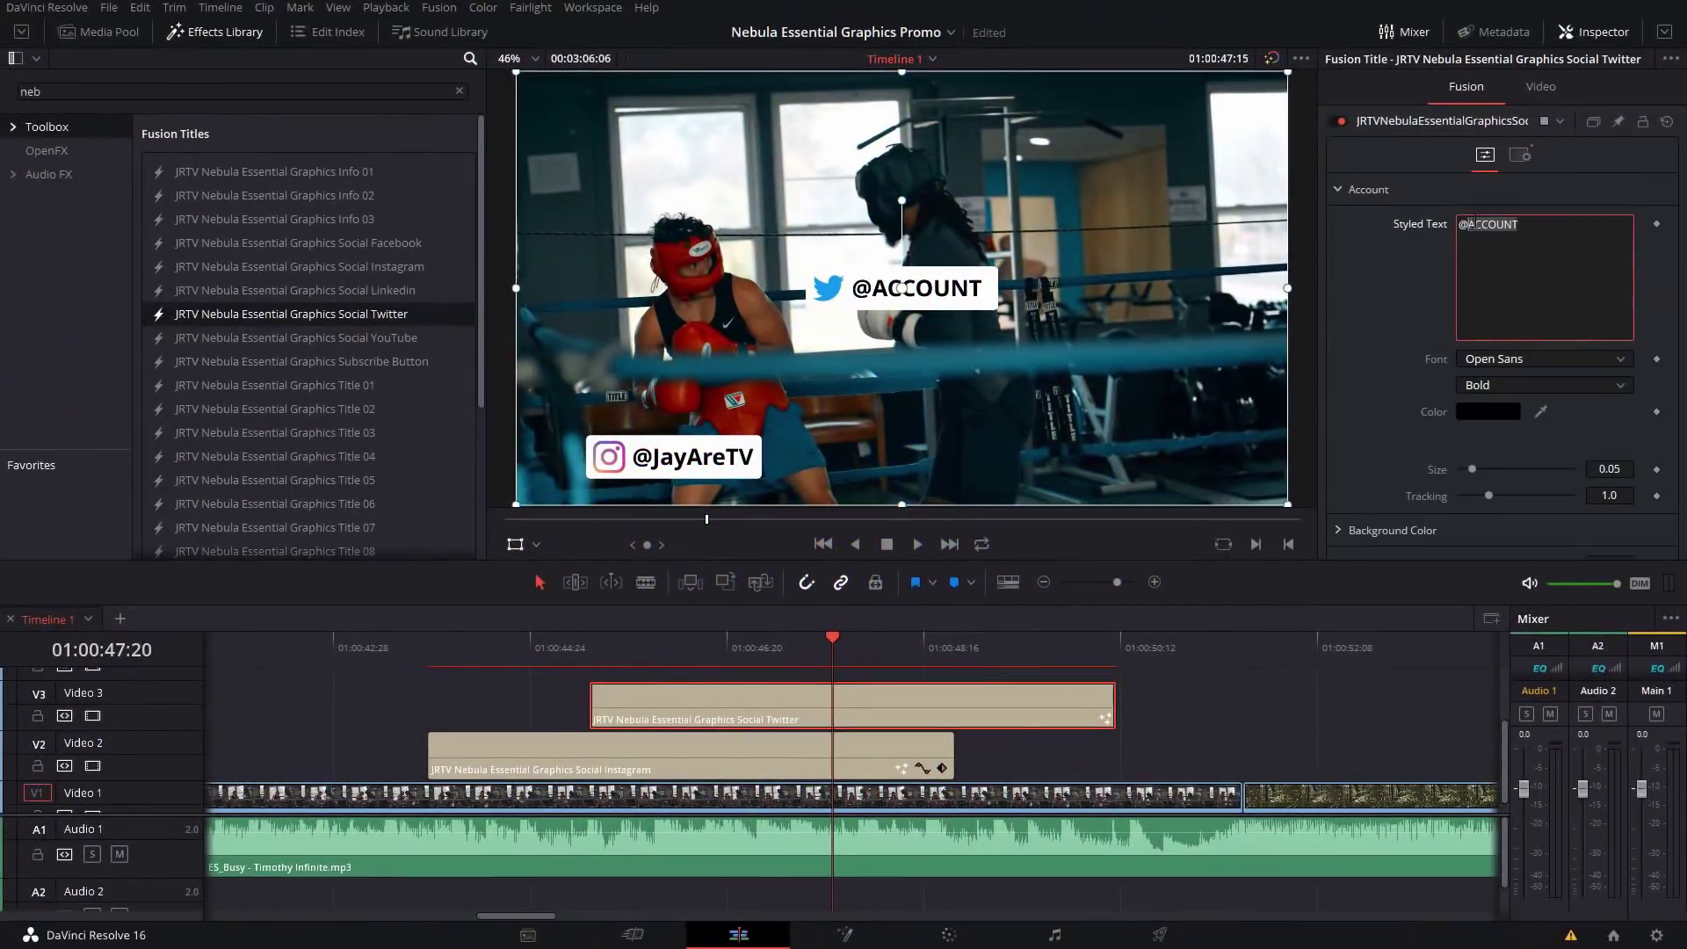
text(@JayAreTV)
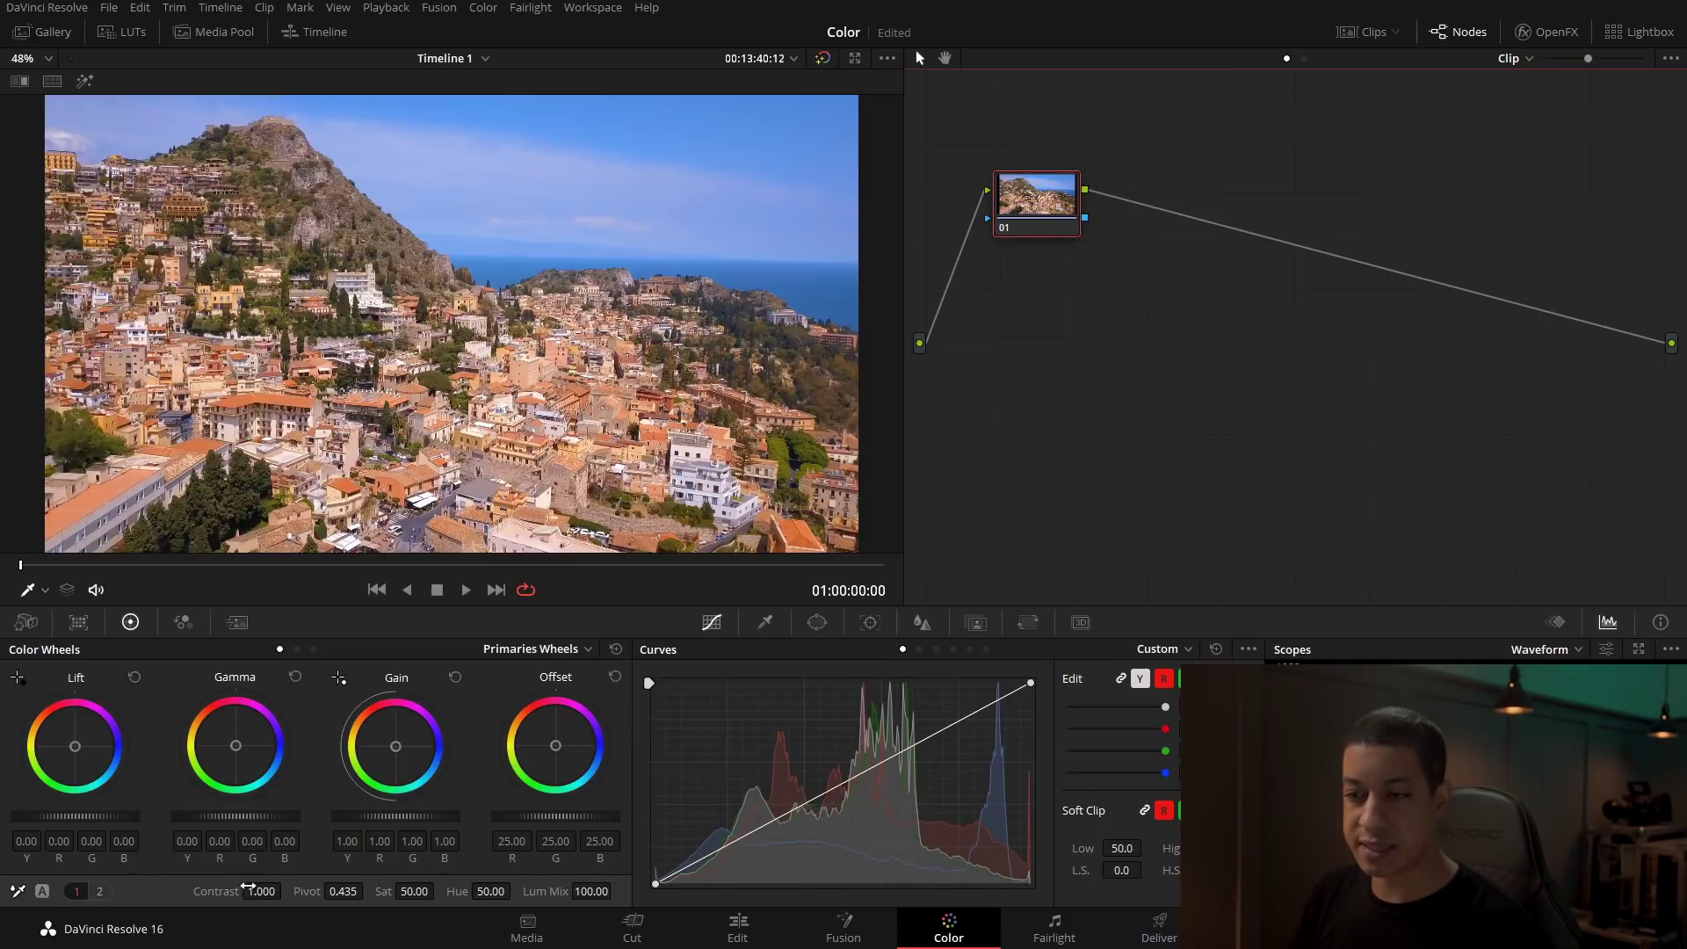
click(515, 654)
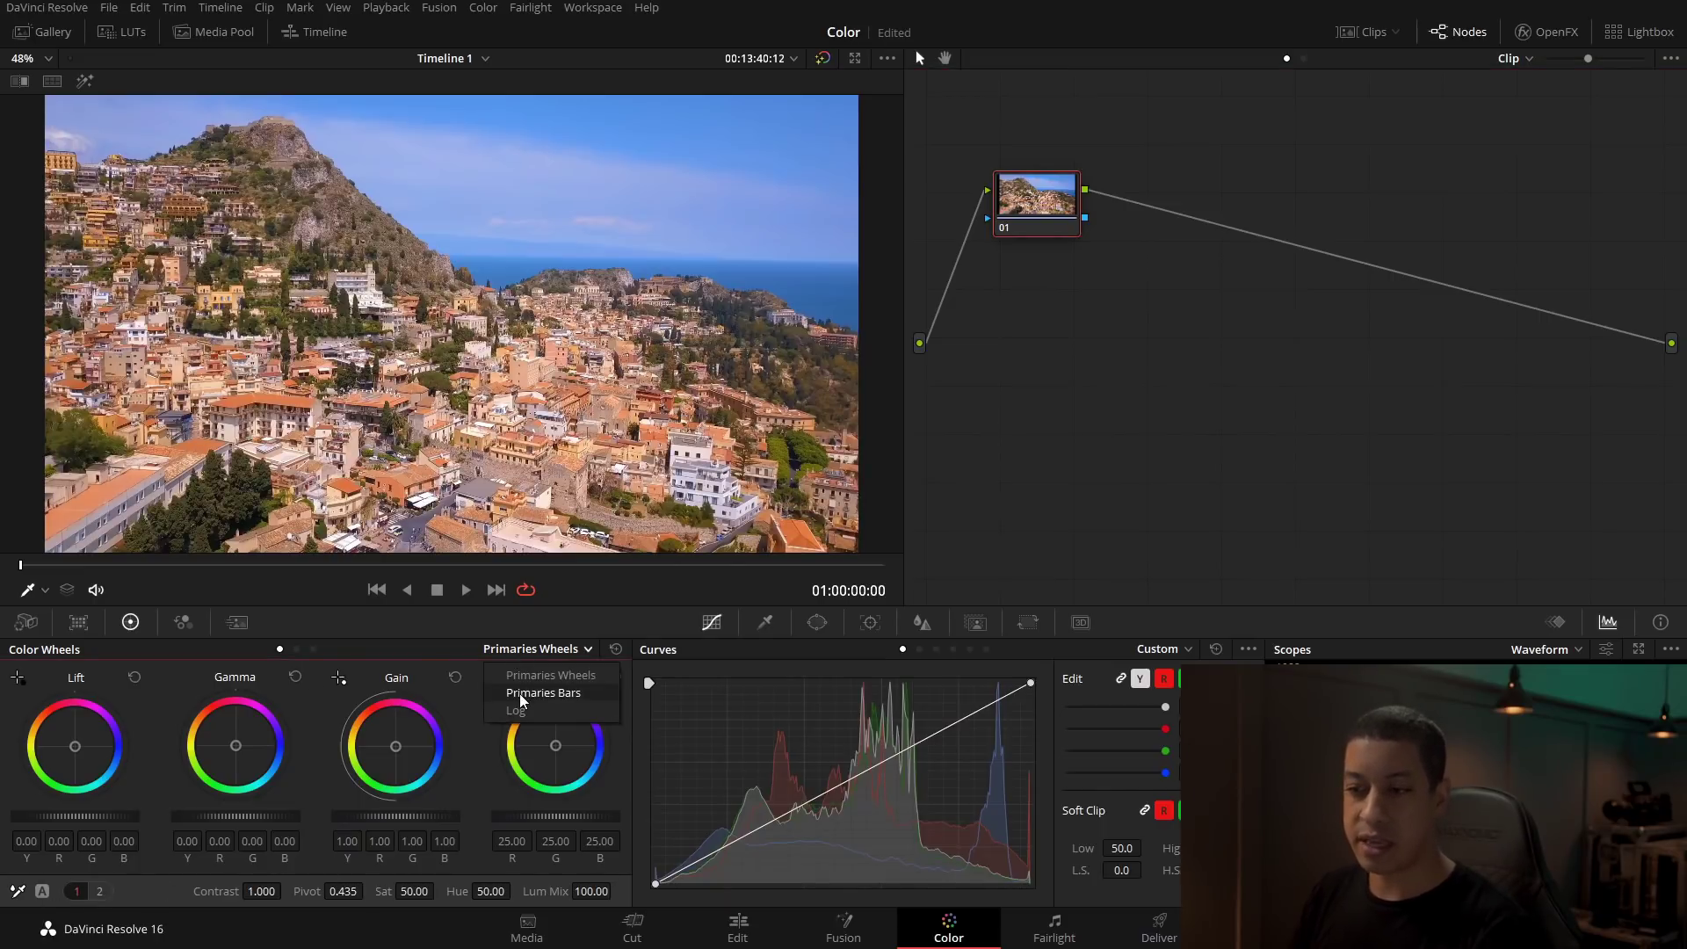
click(520, 694)
click(530, 654)
click(535, 708)
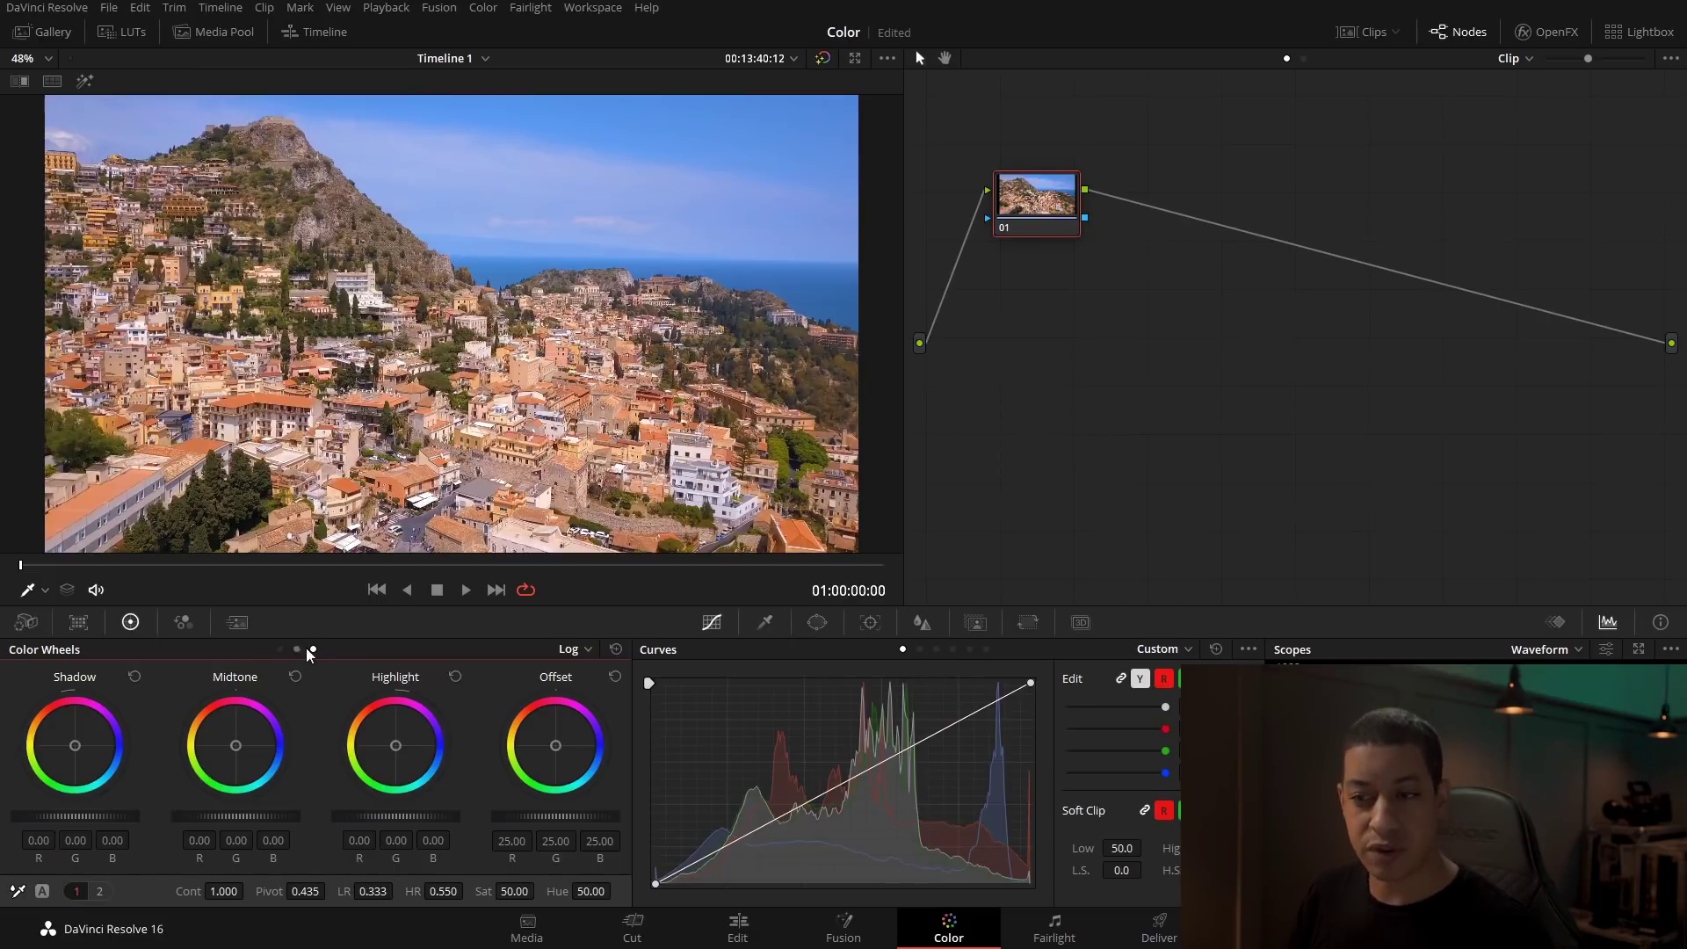
click(279, 647)
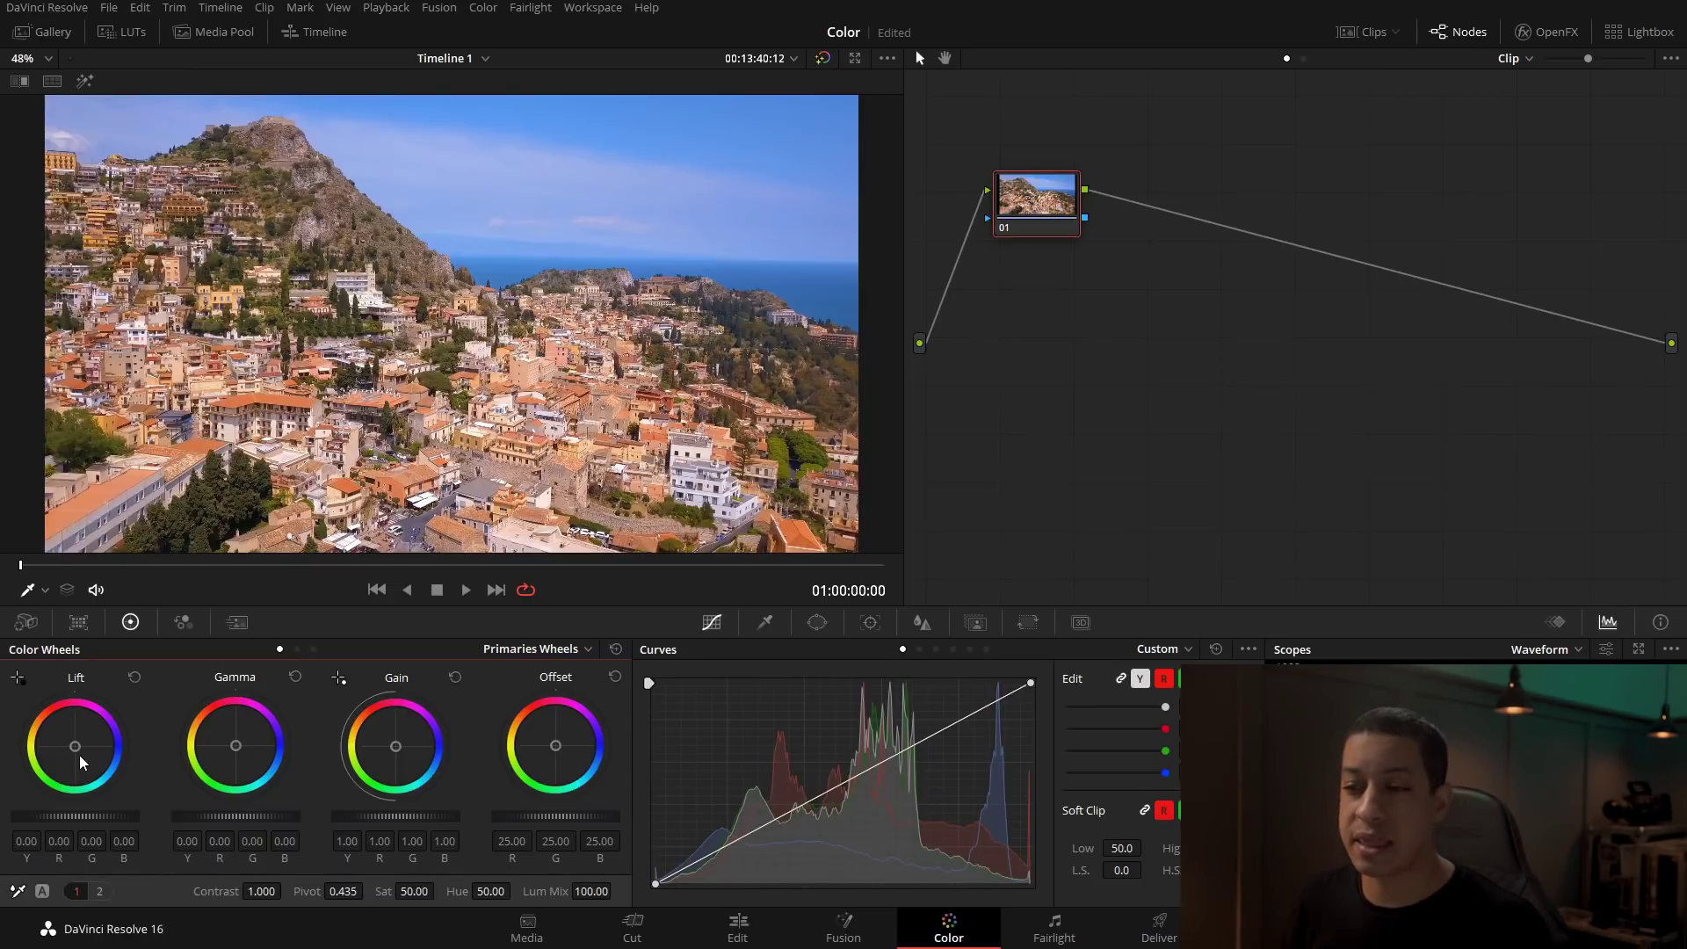
click(556, 653)
click(562, 708)
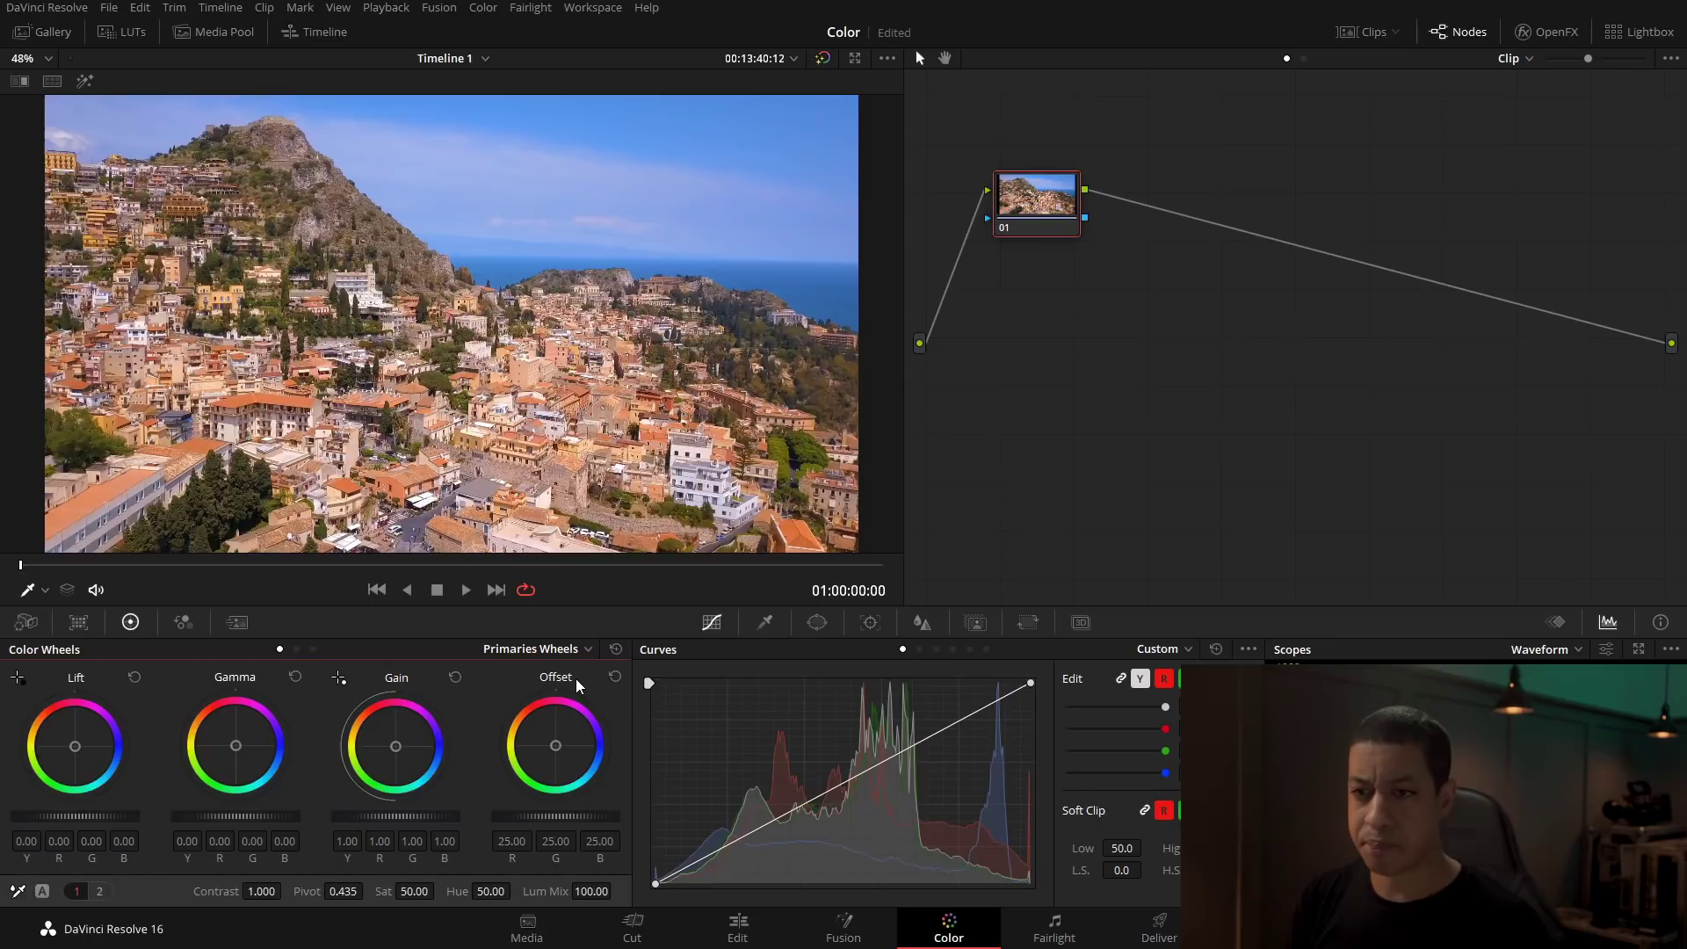
- Load clip 02, the aerial limestone cove, from the clip strip and hide the strip
click(1347, 34)
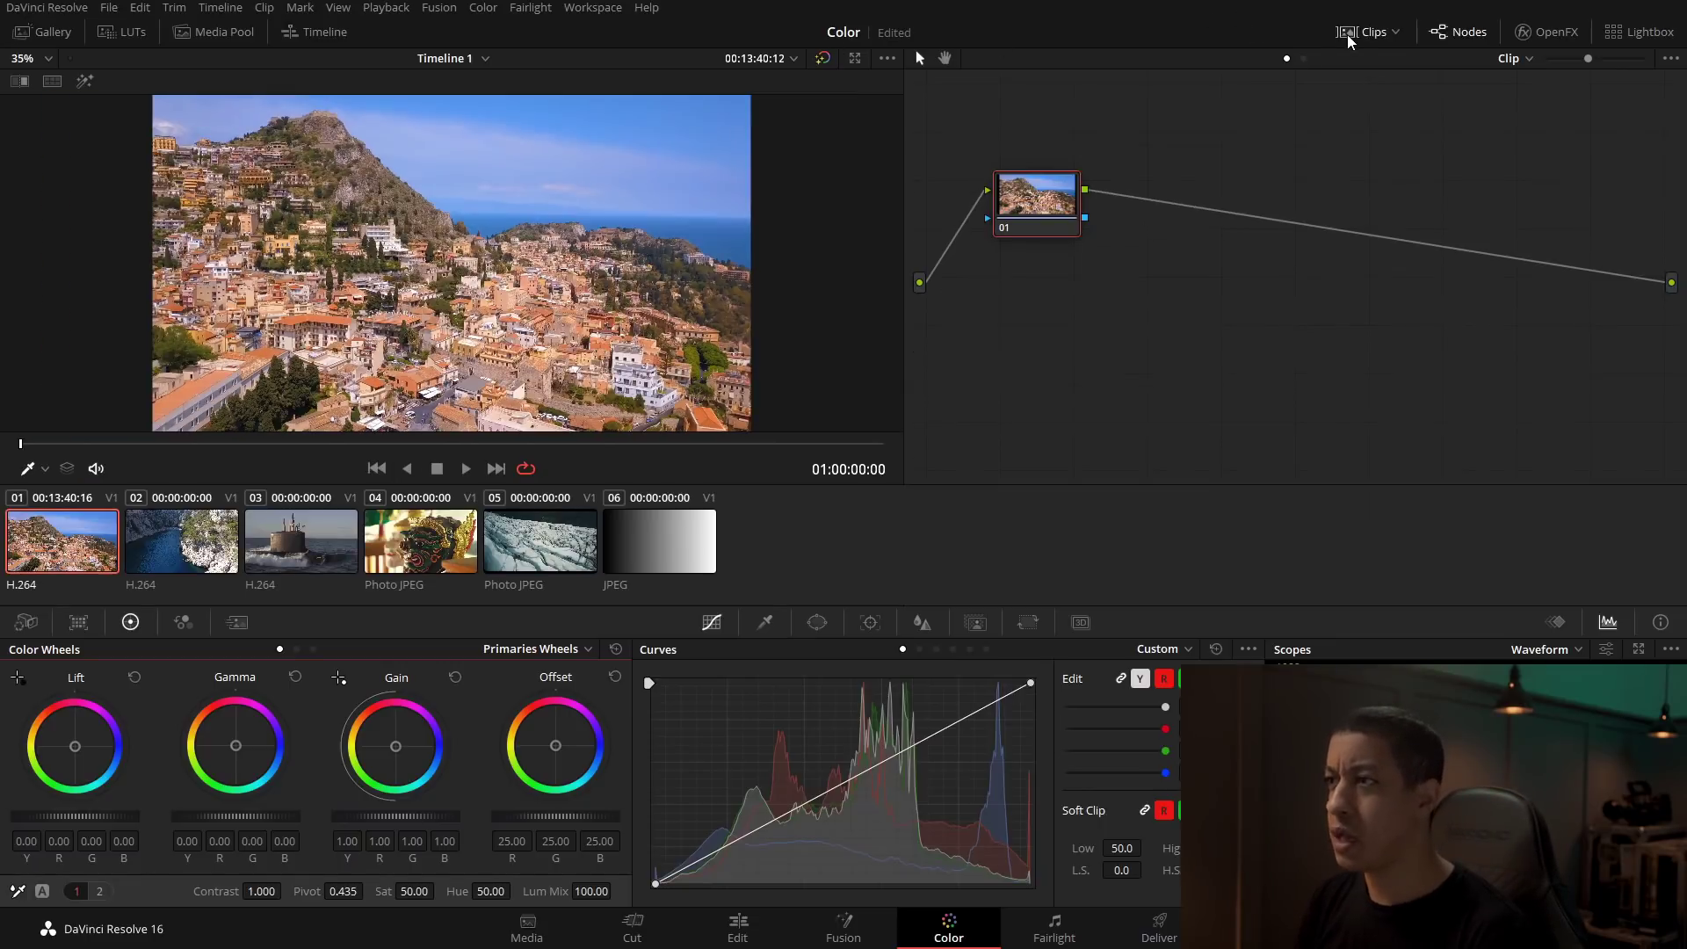
click(232, 524)
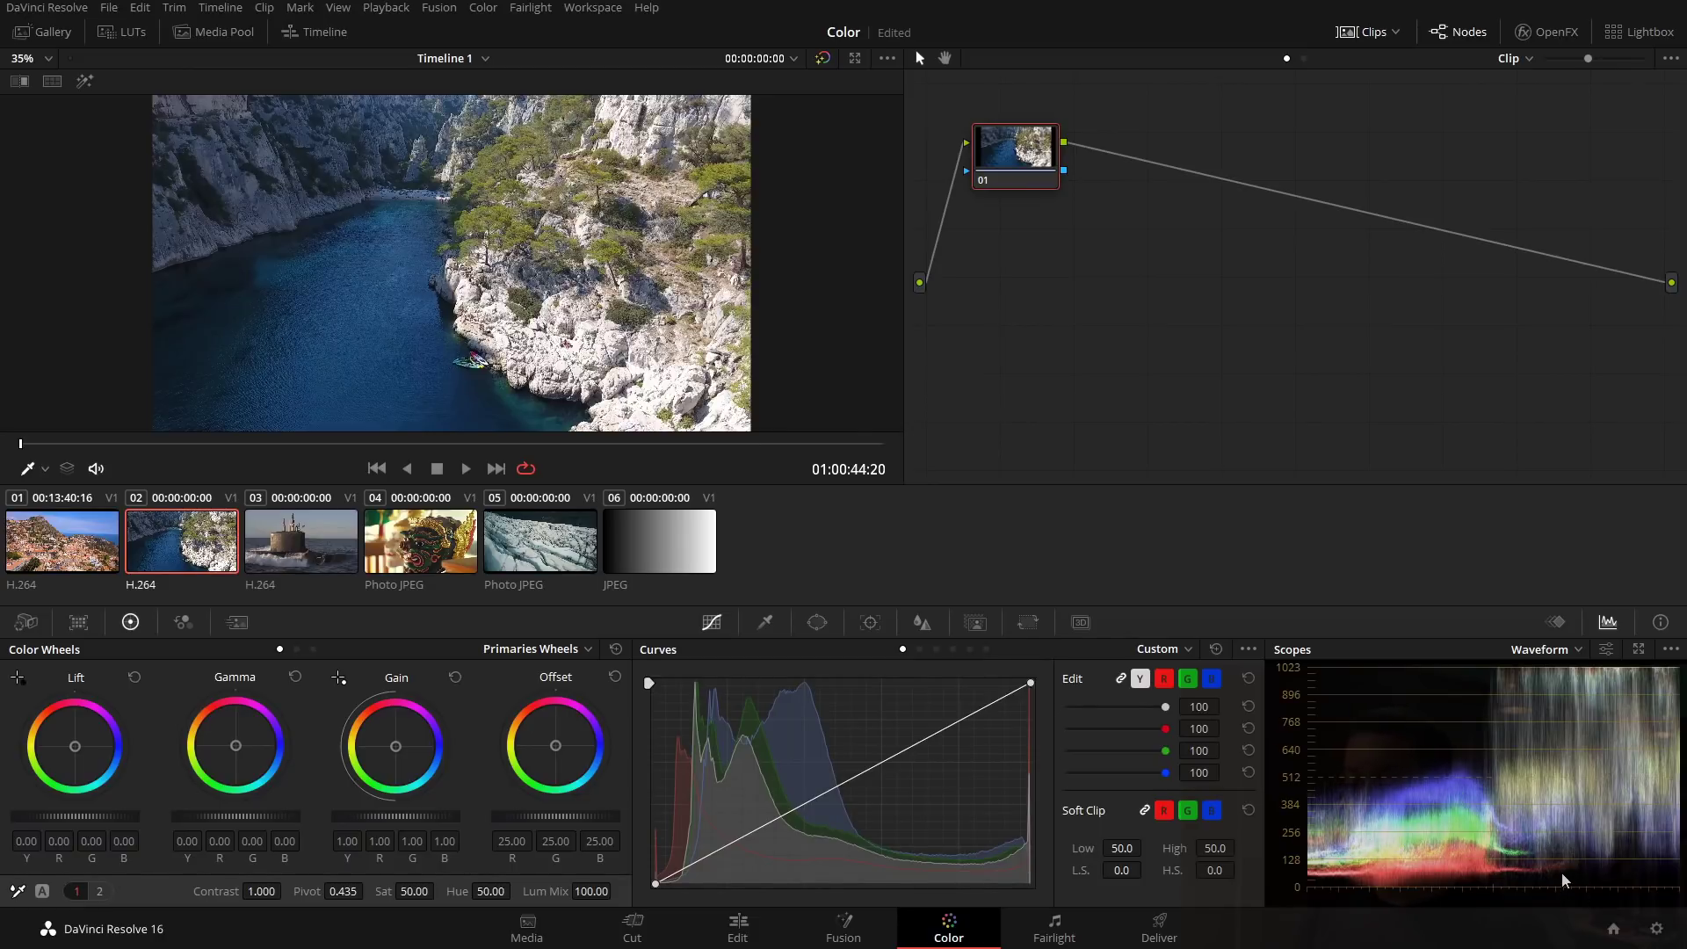
click(1358, 31)
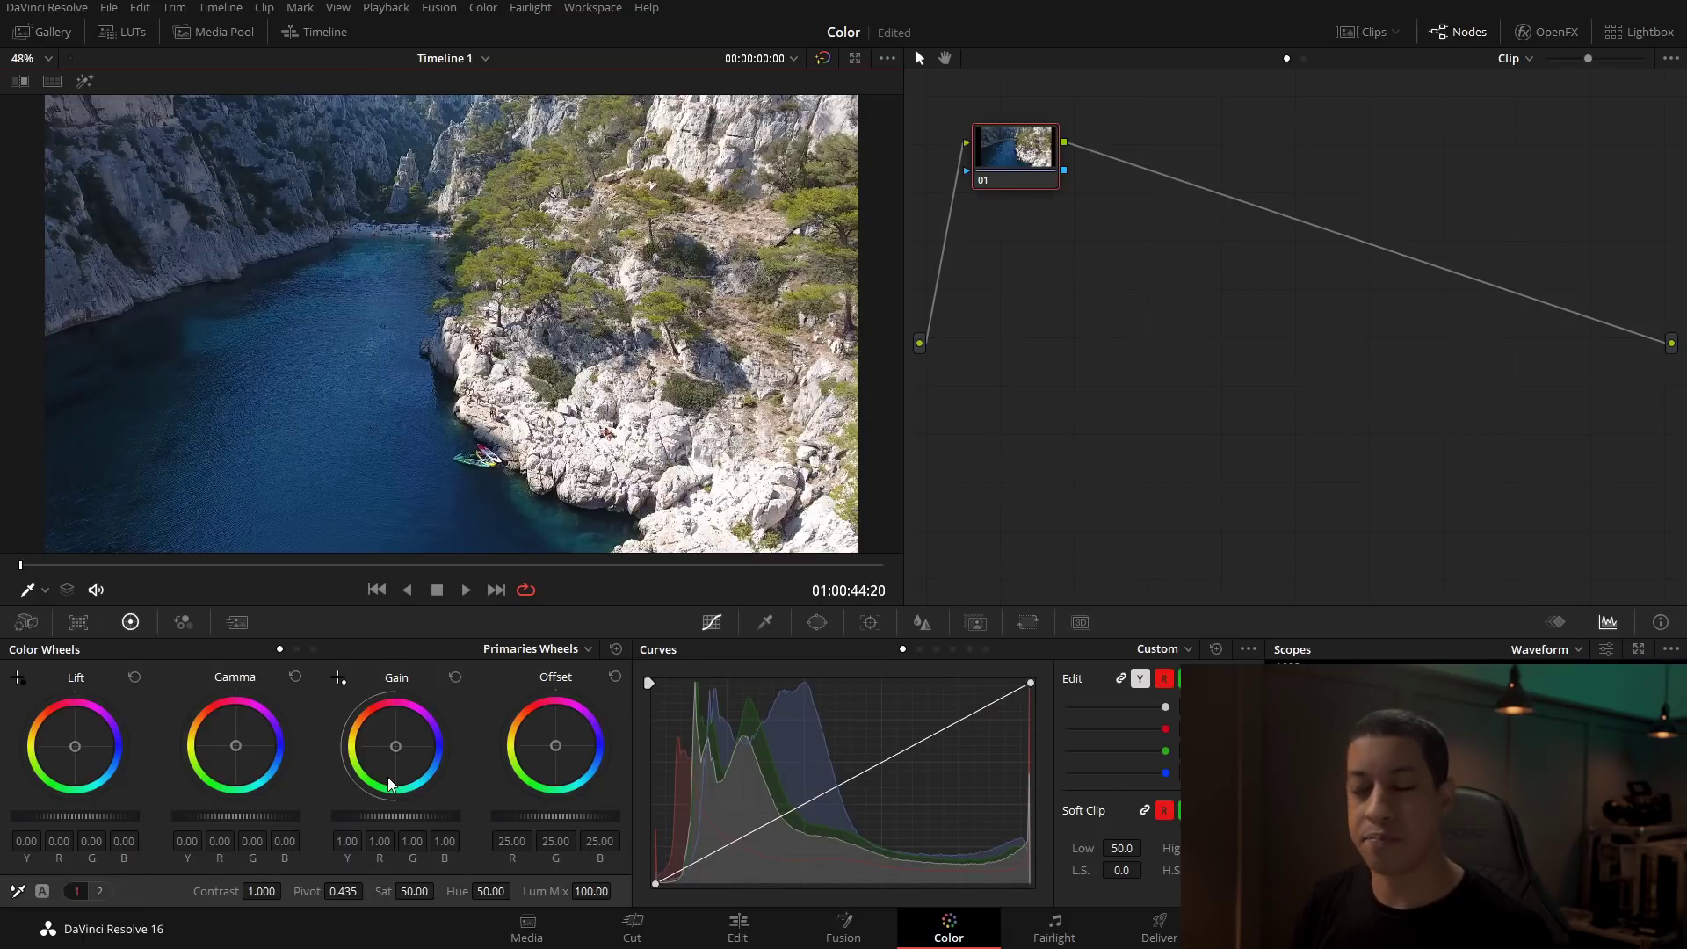
- Try warm and cool Gain shifts on the canyon clip, then reset Gain to 1.00
drag(397, 752, 395, 749)
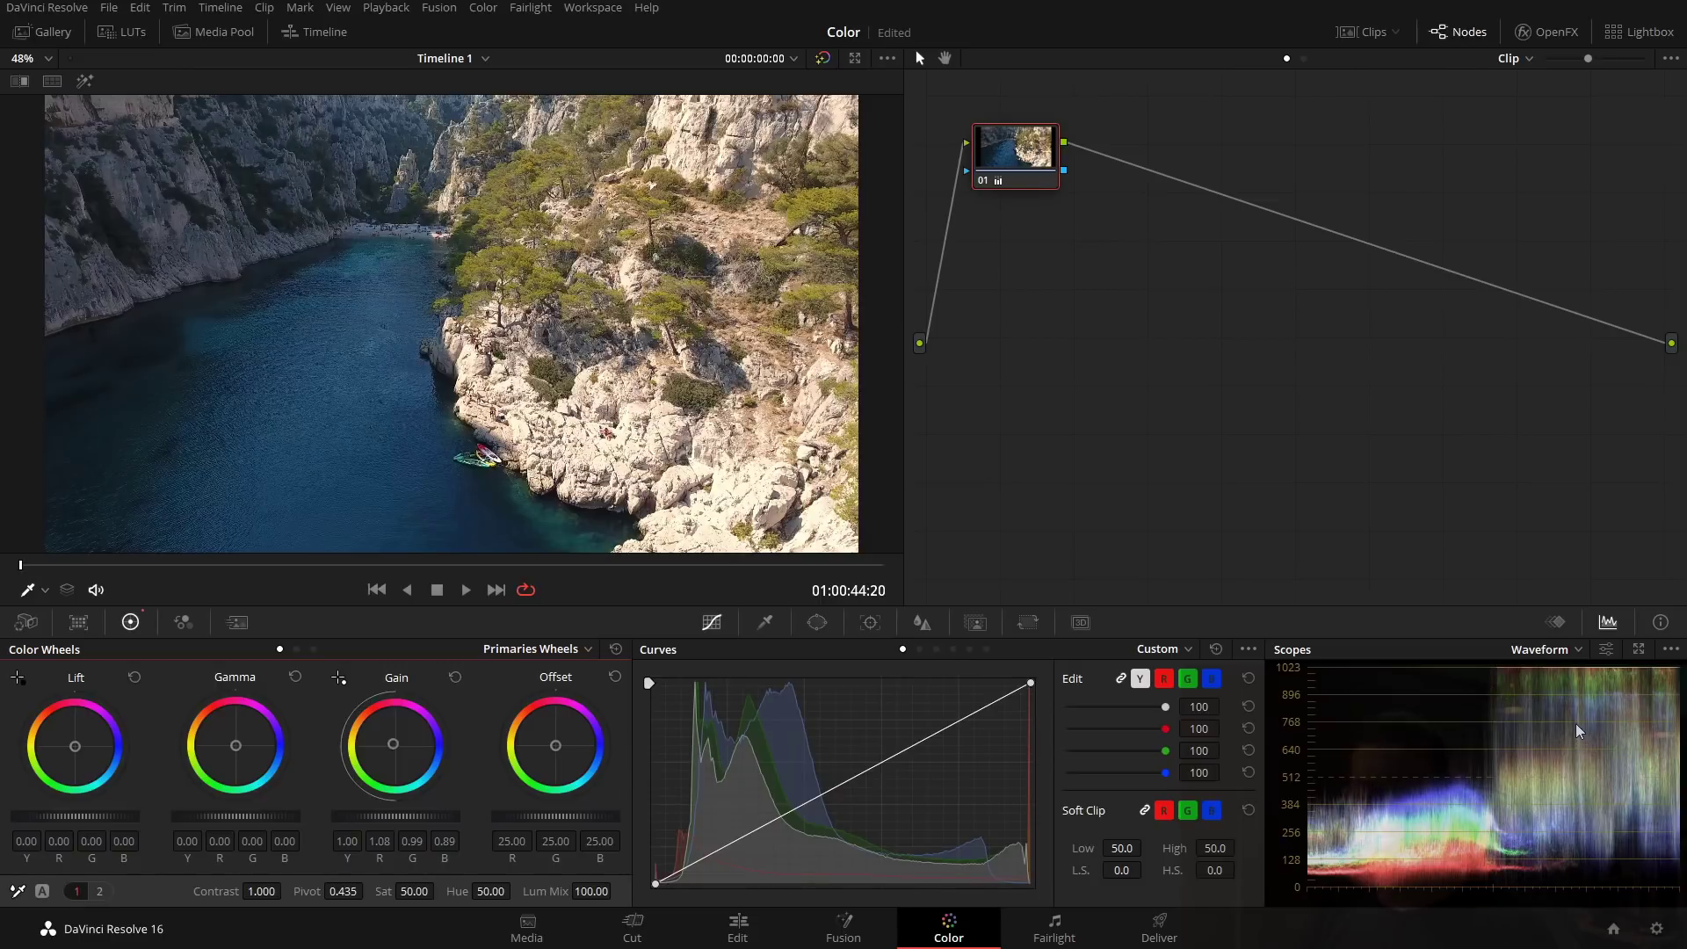
drag(396, 751, 399, 751)
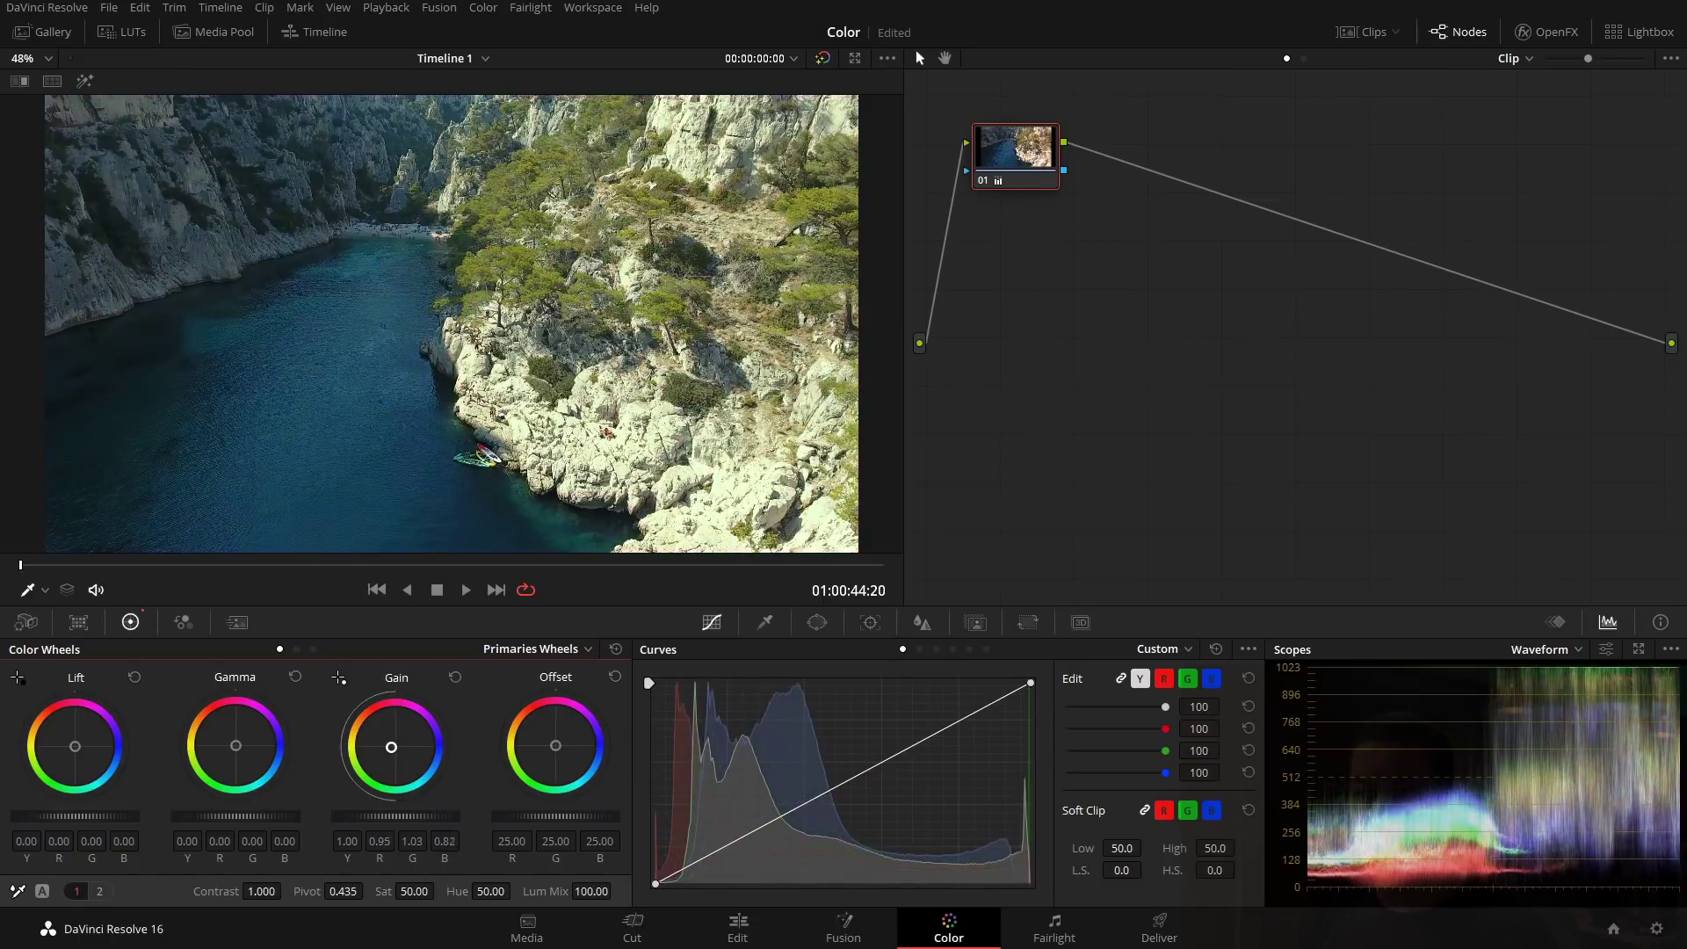
drag(391, 746, 394, 746)
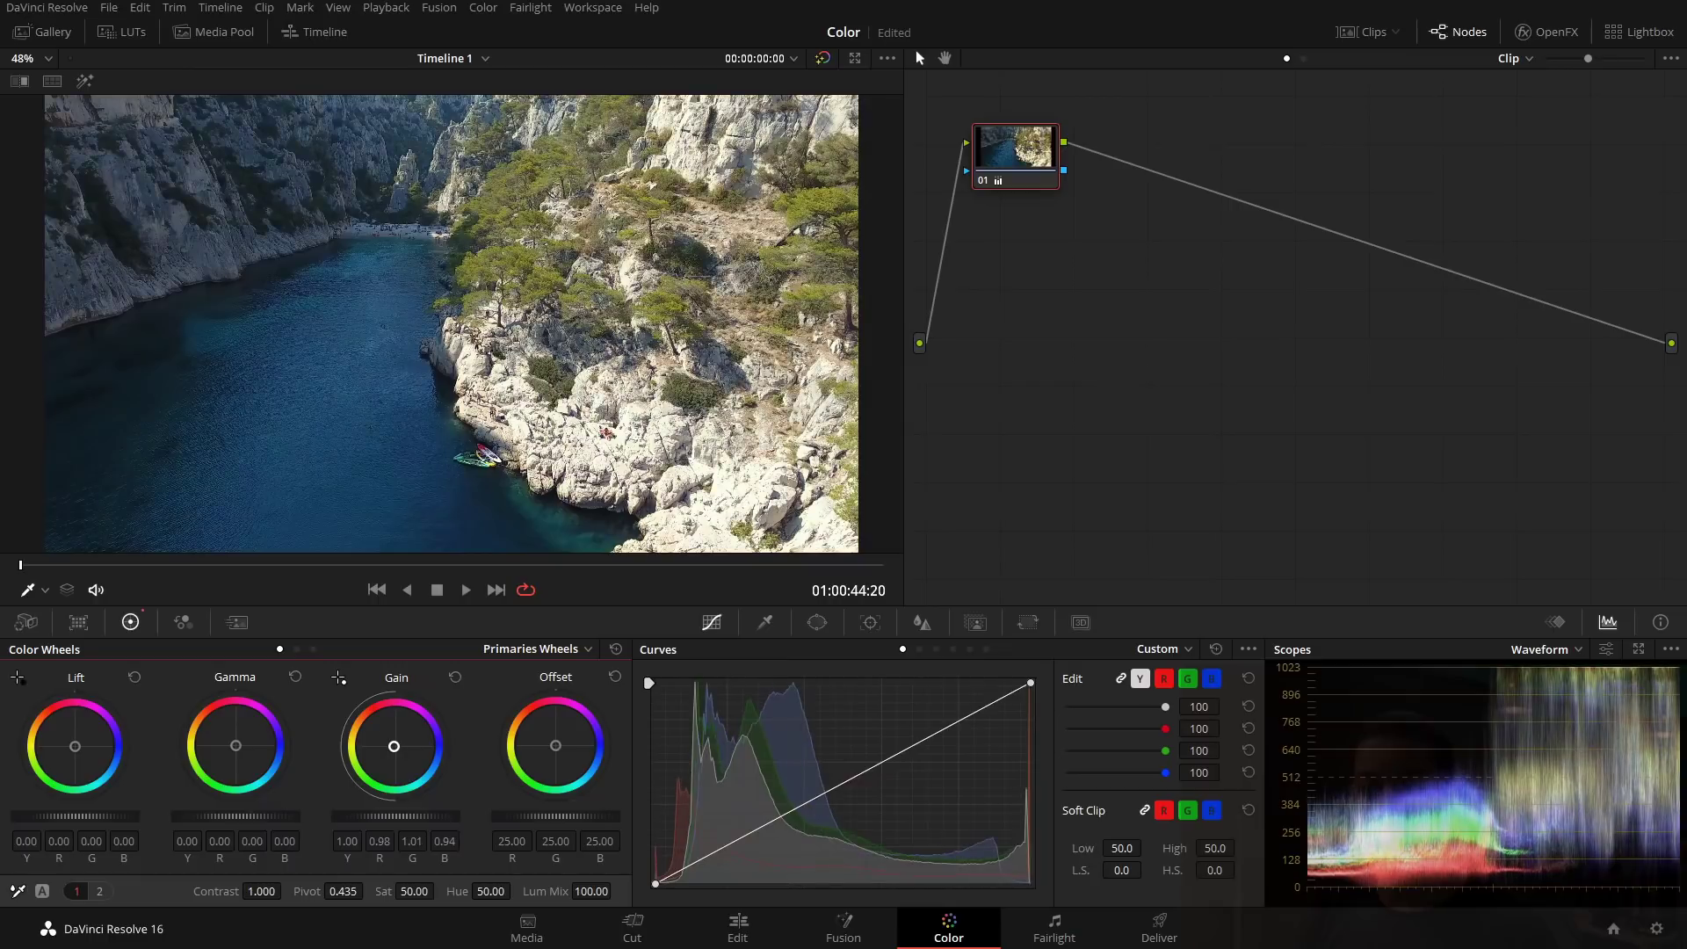
click(454, 676)
click(1367, 32)
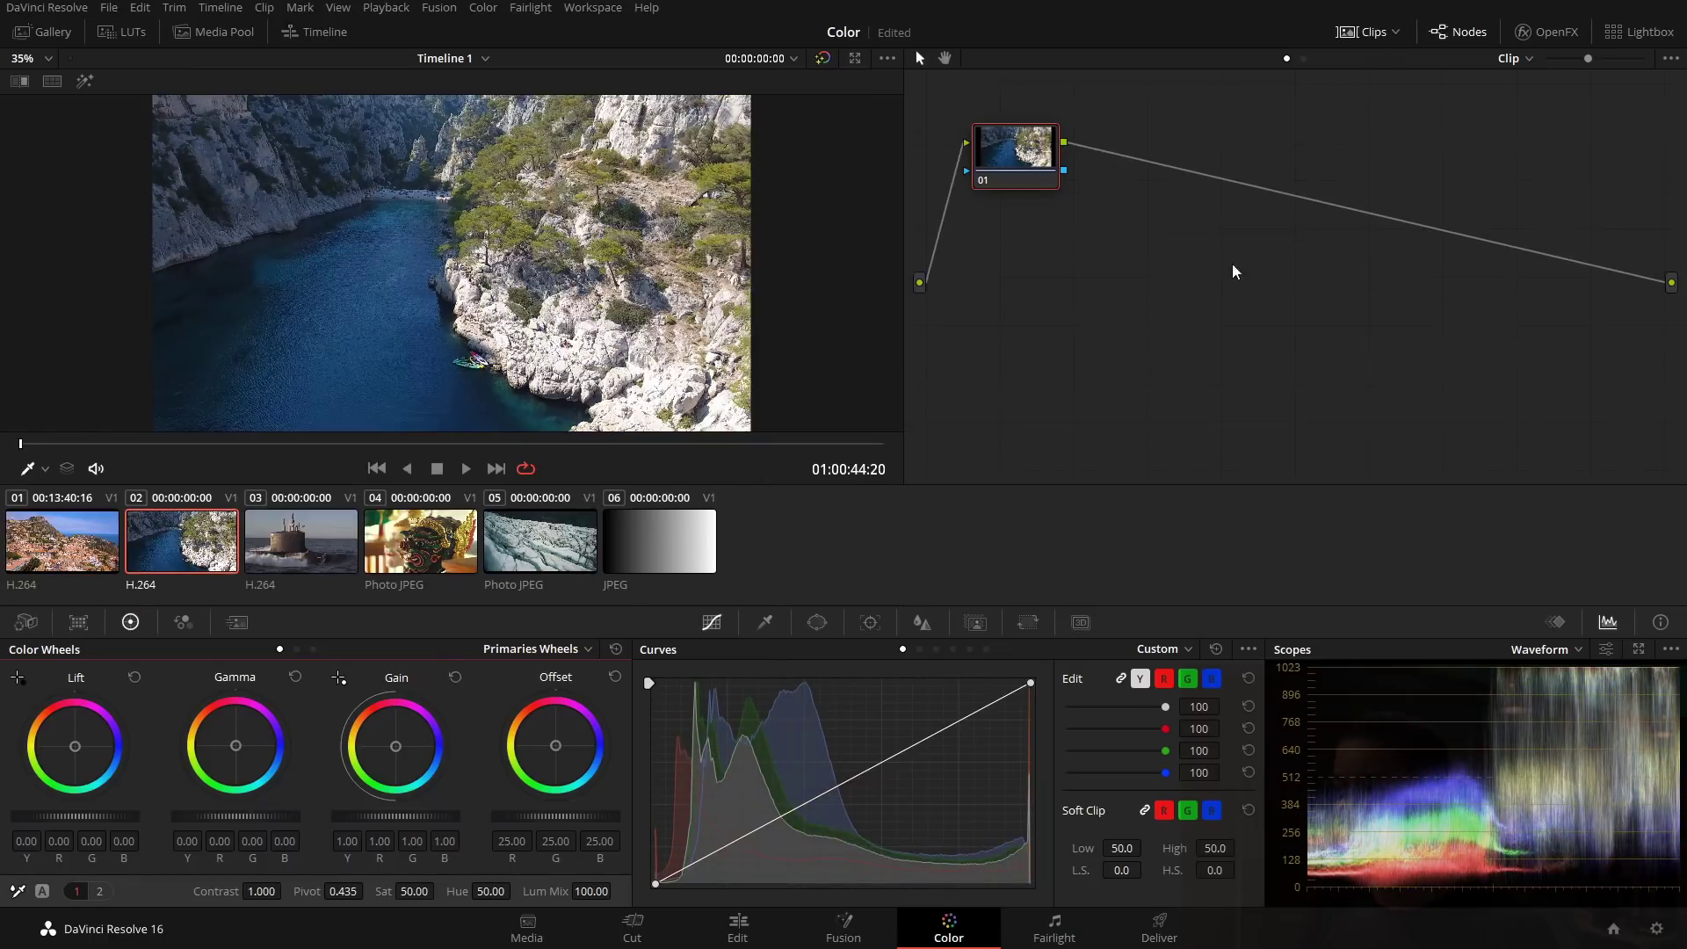
- On gradient clip 06, try yellow Gain 1.16/0.98/0.76 and teal Lift −0.06/0.01/0.05, then reset
click(636, 557)
click(1367, 32)
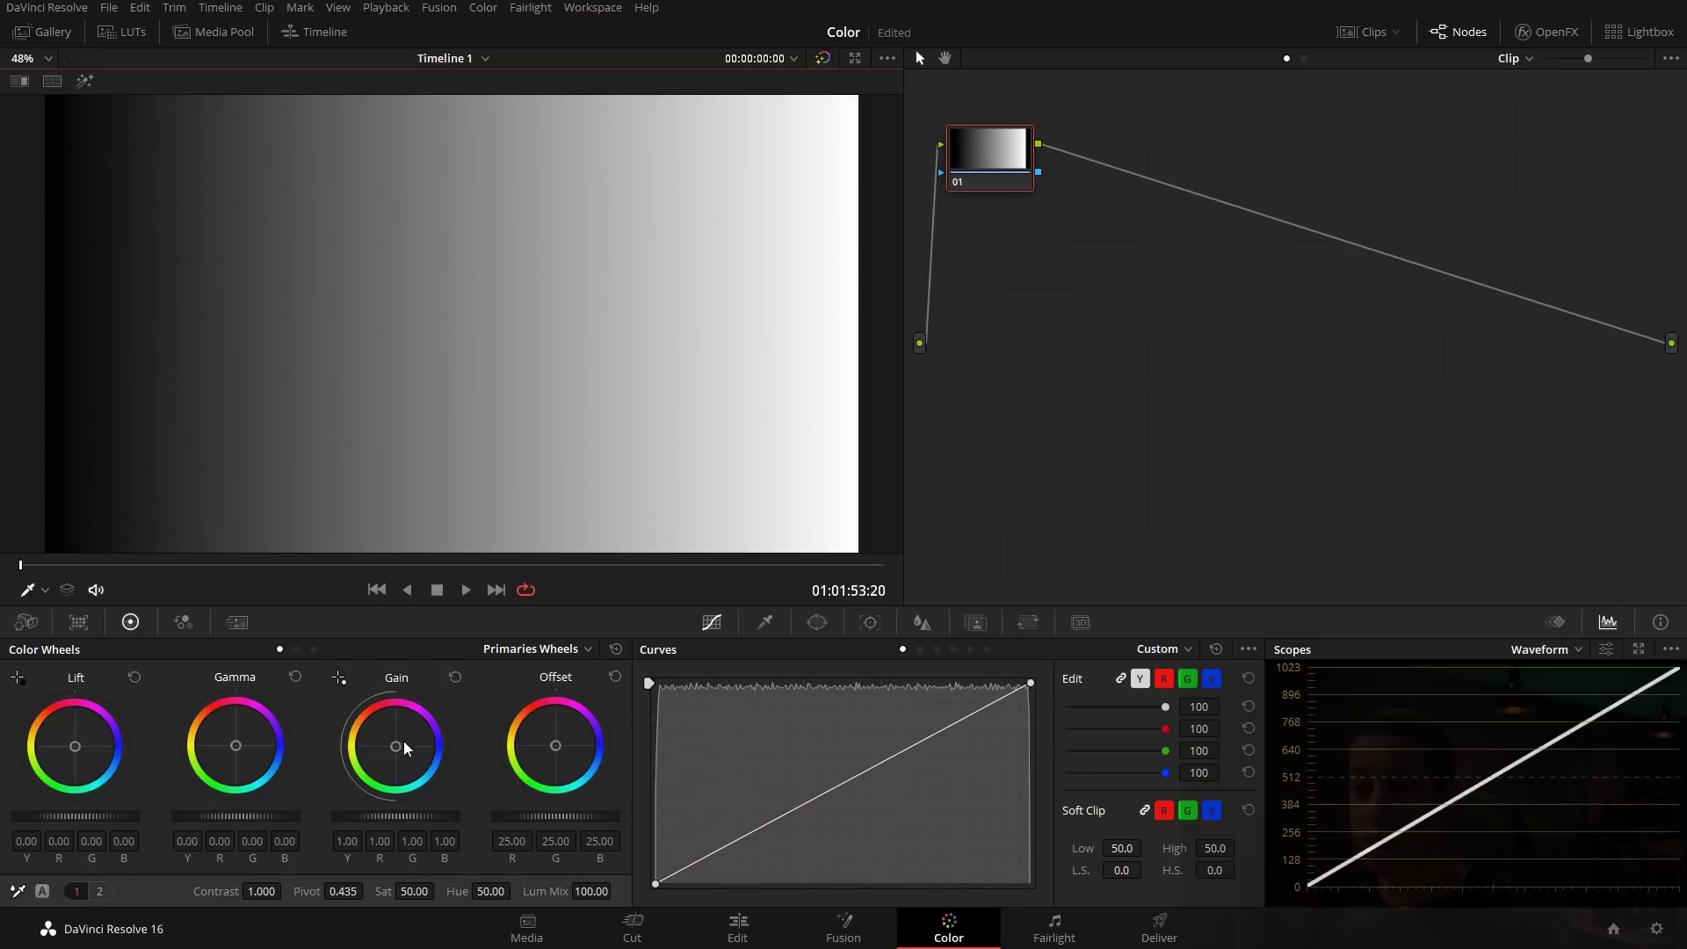
drag(398, 750, 393, 747)
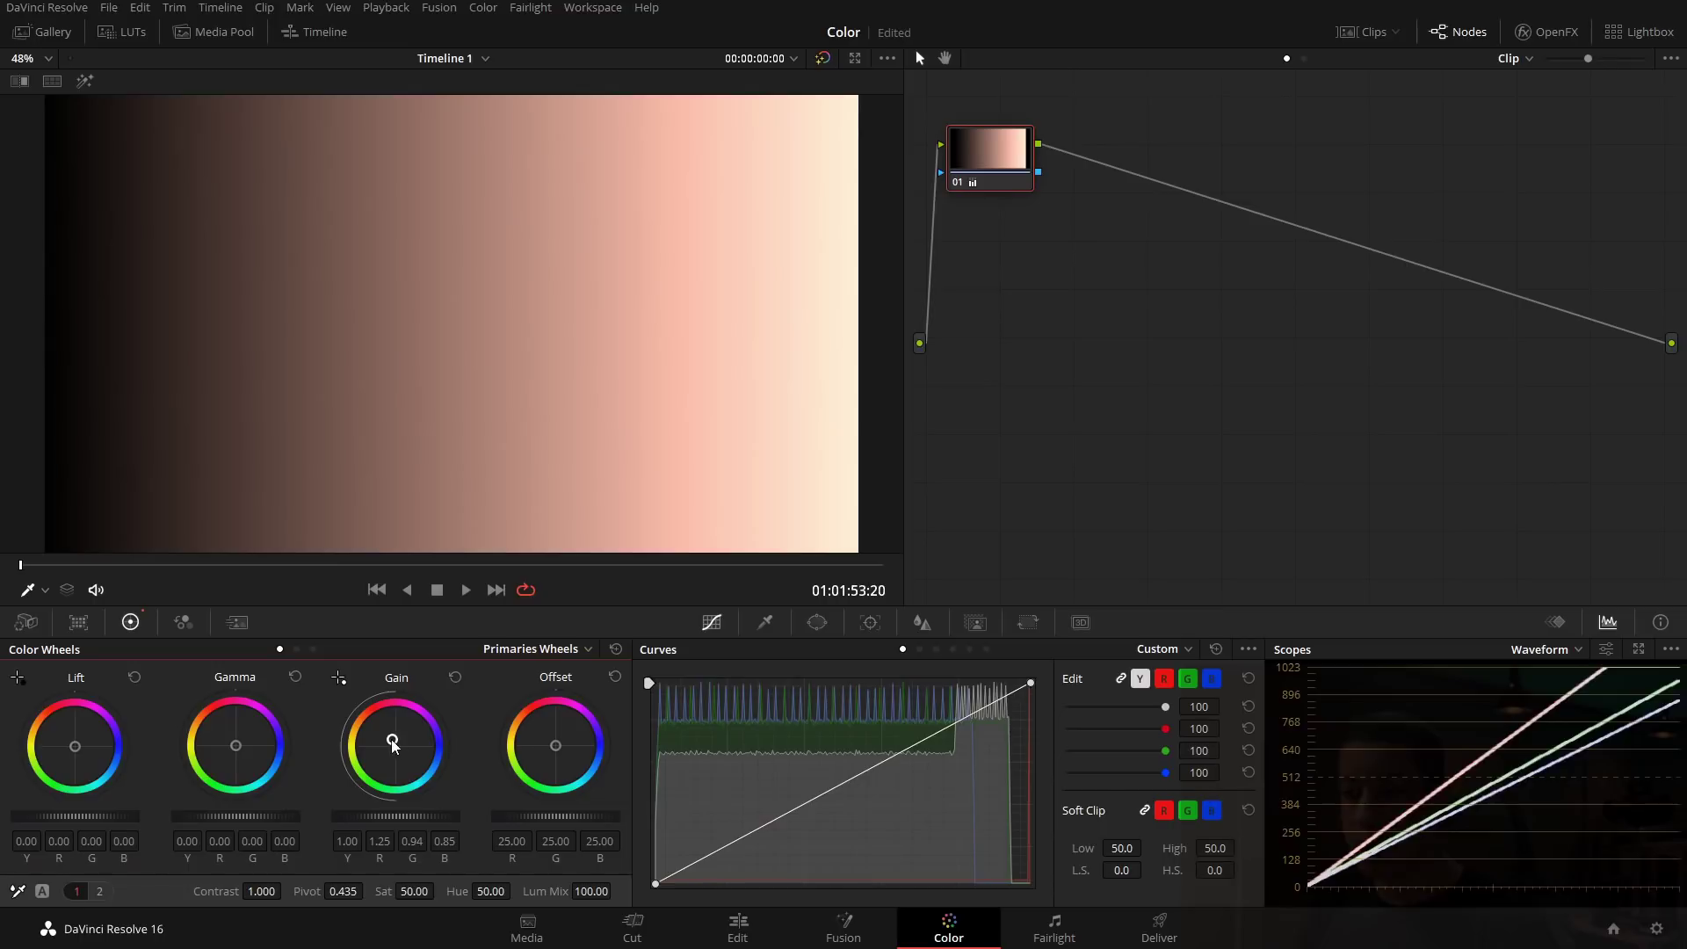
drag(392, 745, 389, 742)
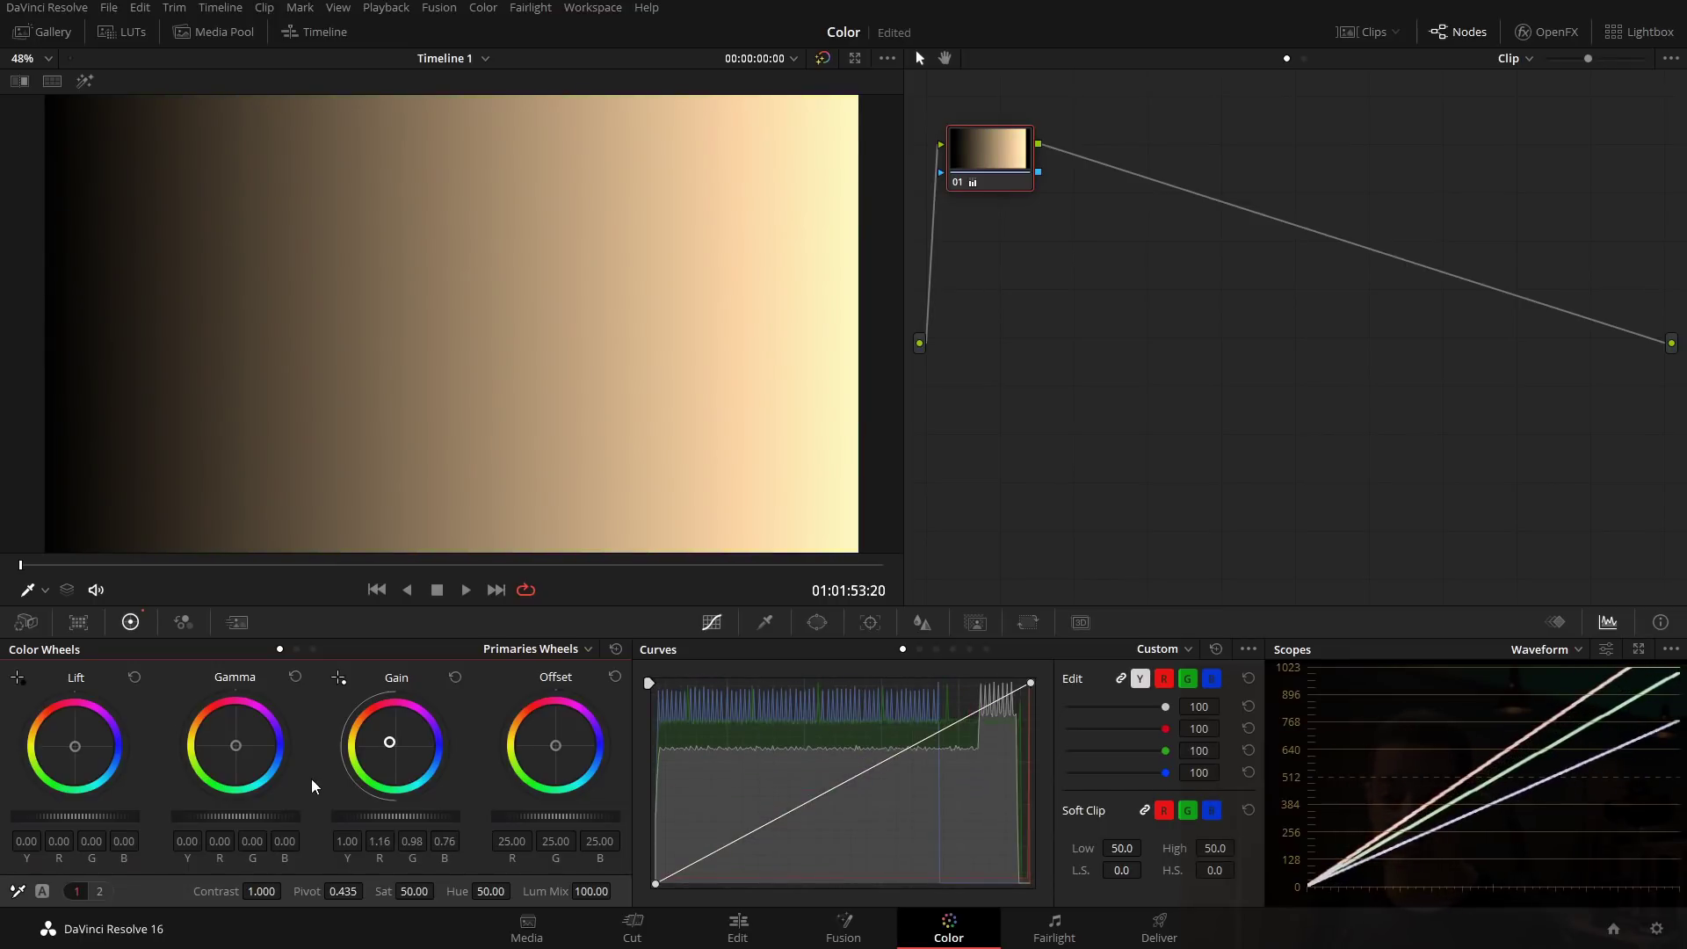
drag(75, 743, 78, 751)
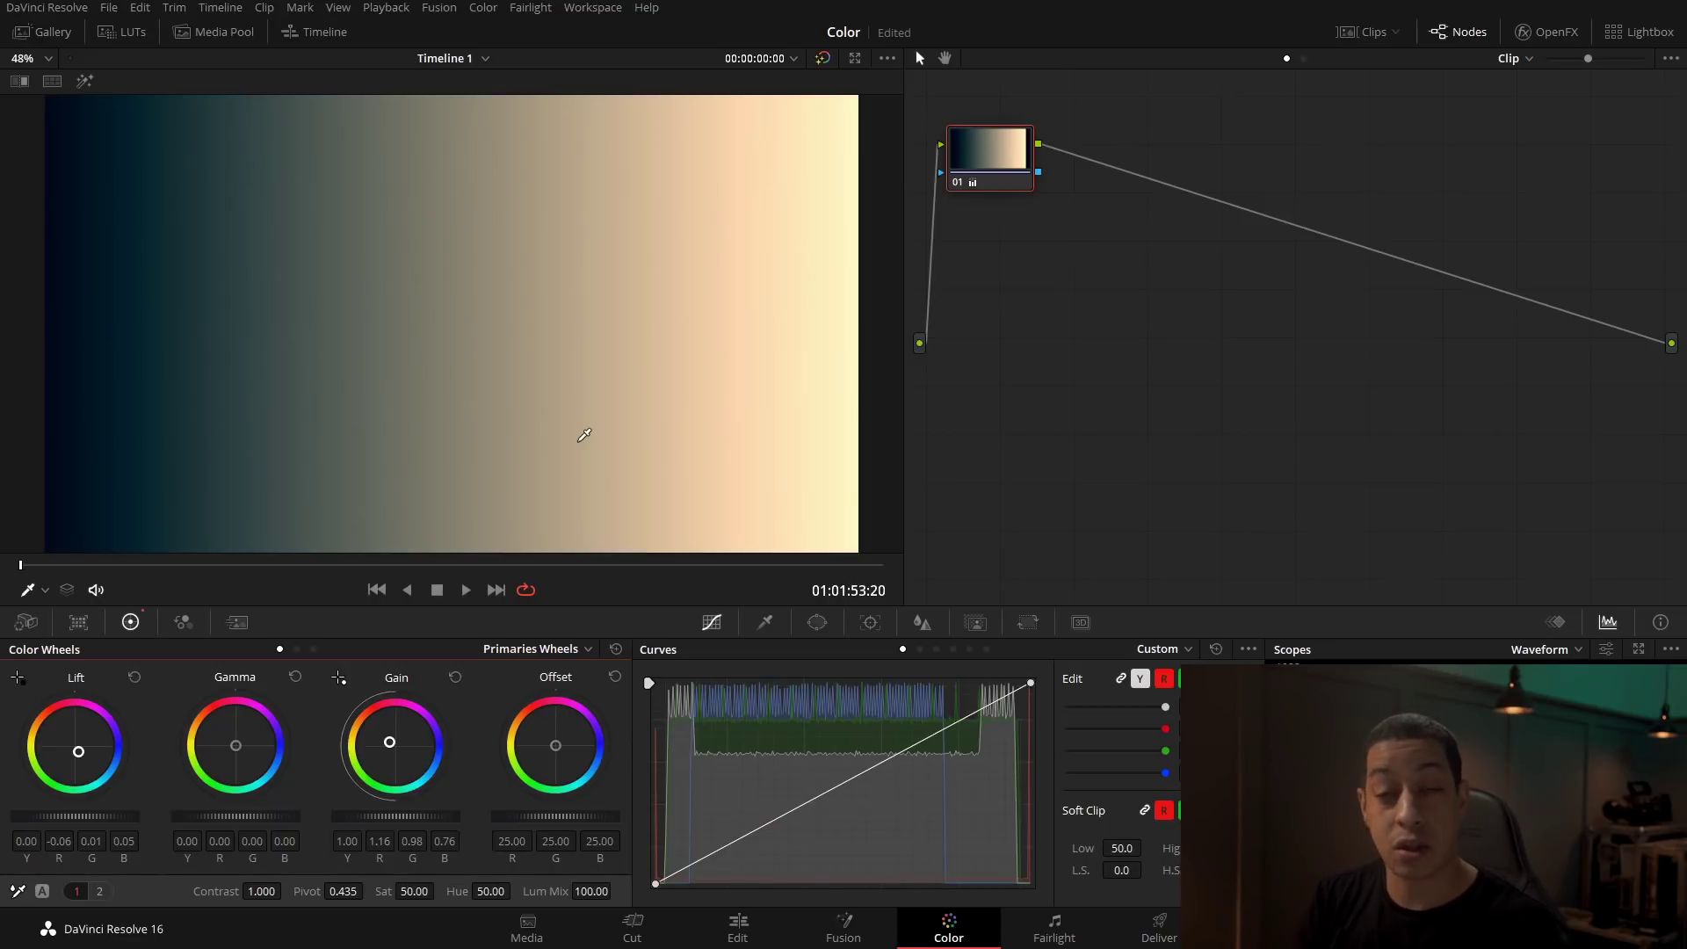
click(616, 650)
- In Log wheels, tint Highlight pink (0.19/−0.04/−0.18) and Shadow brown (0.21/−0.04/−0.22)
click(571, 651)
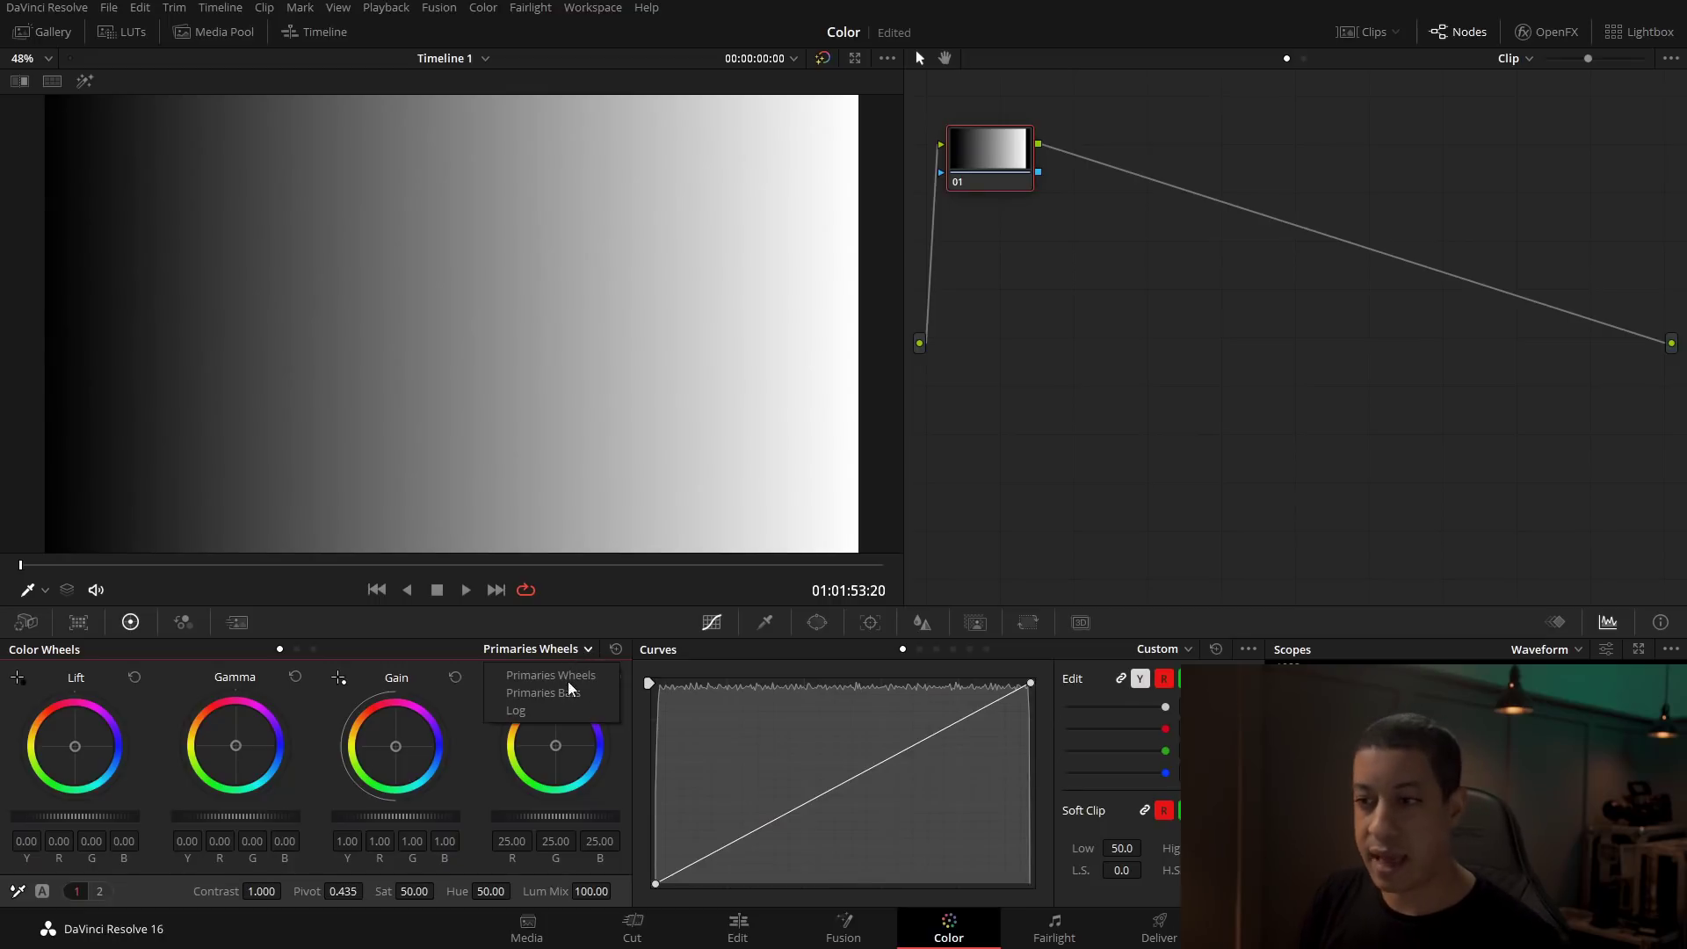
click(565, 705)
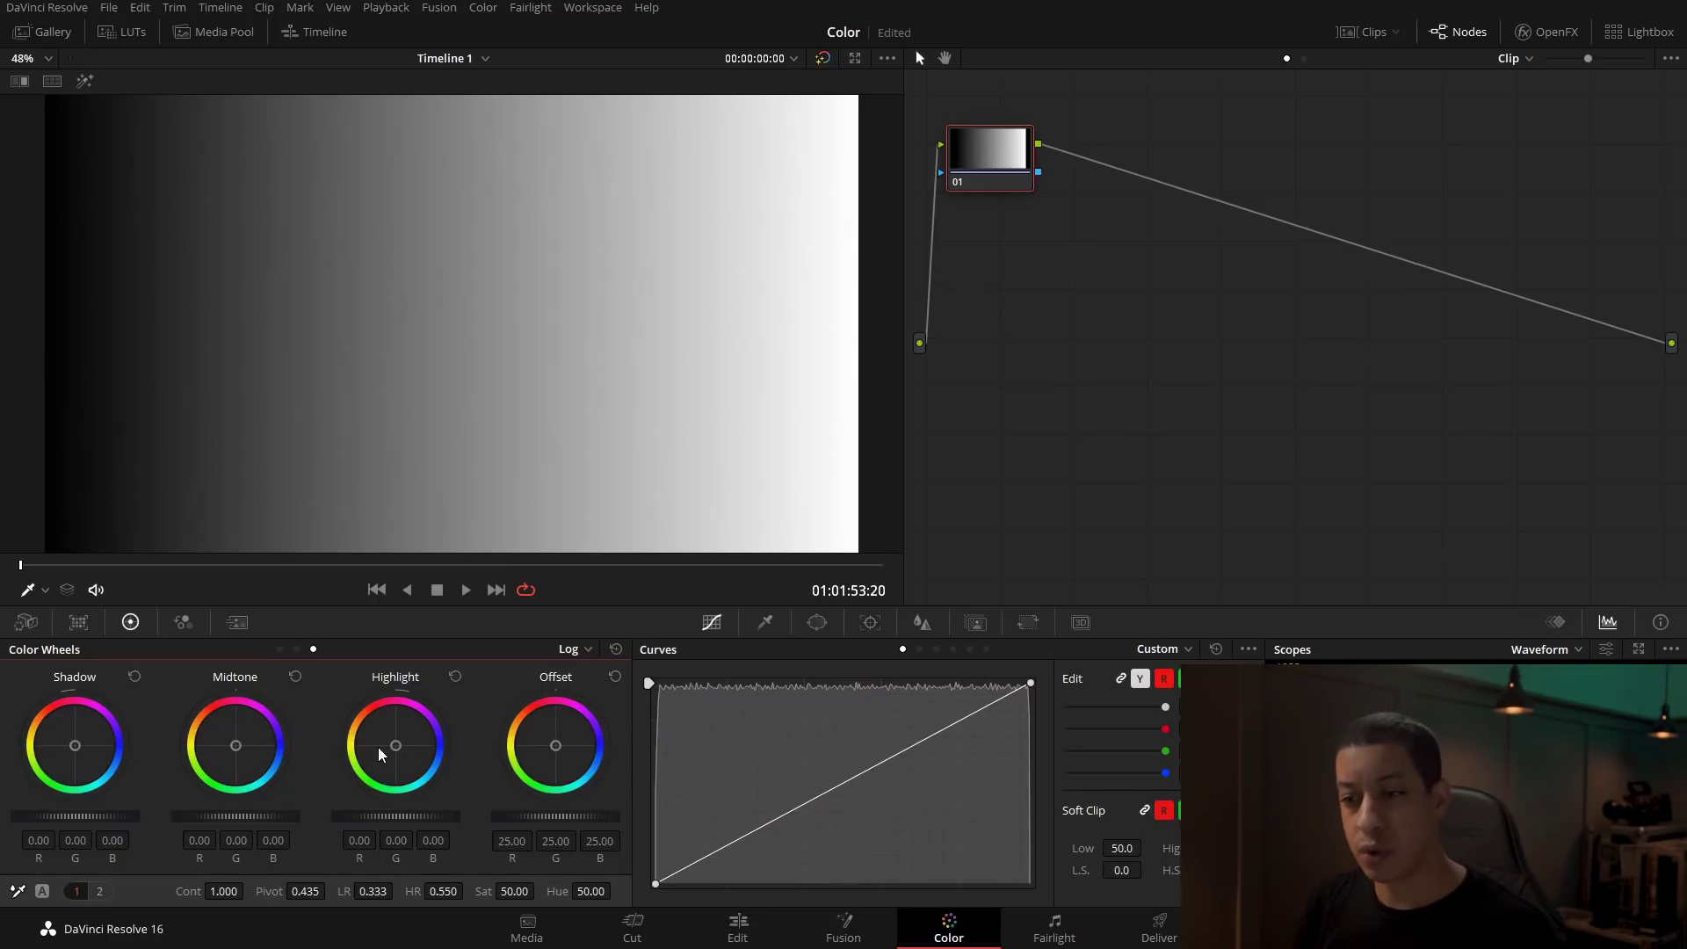
drag(393, 742, 389, 737)
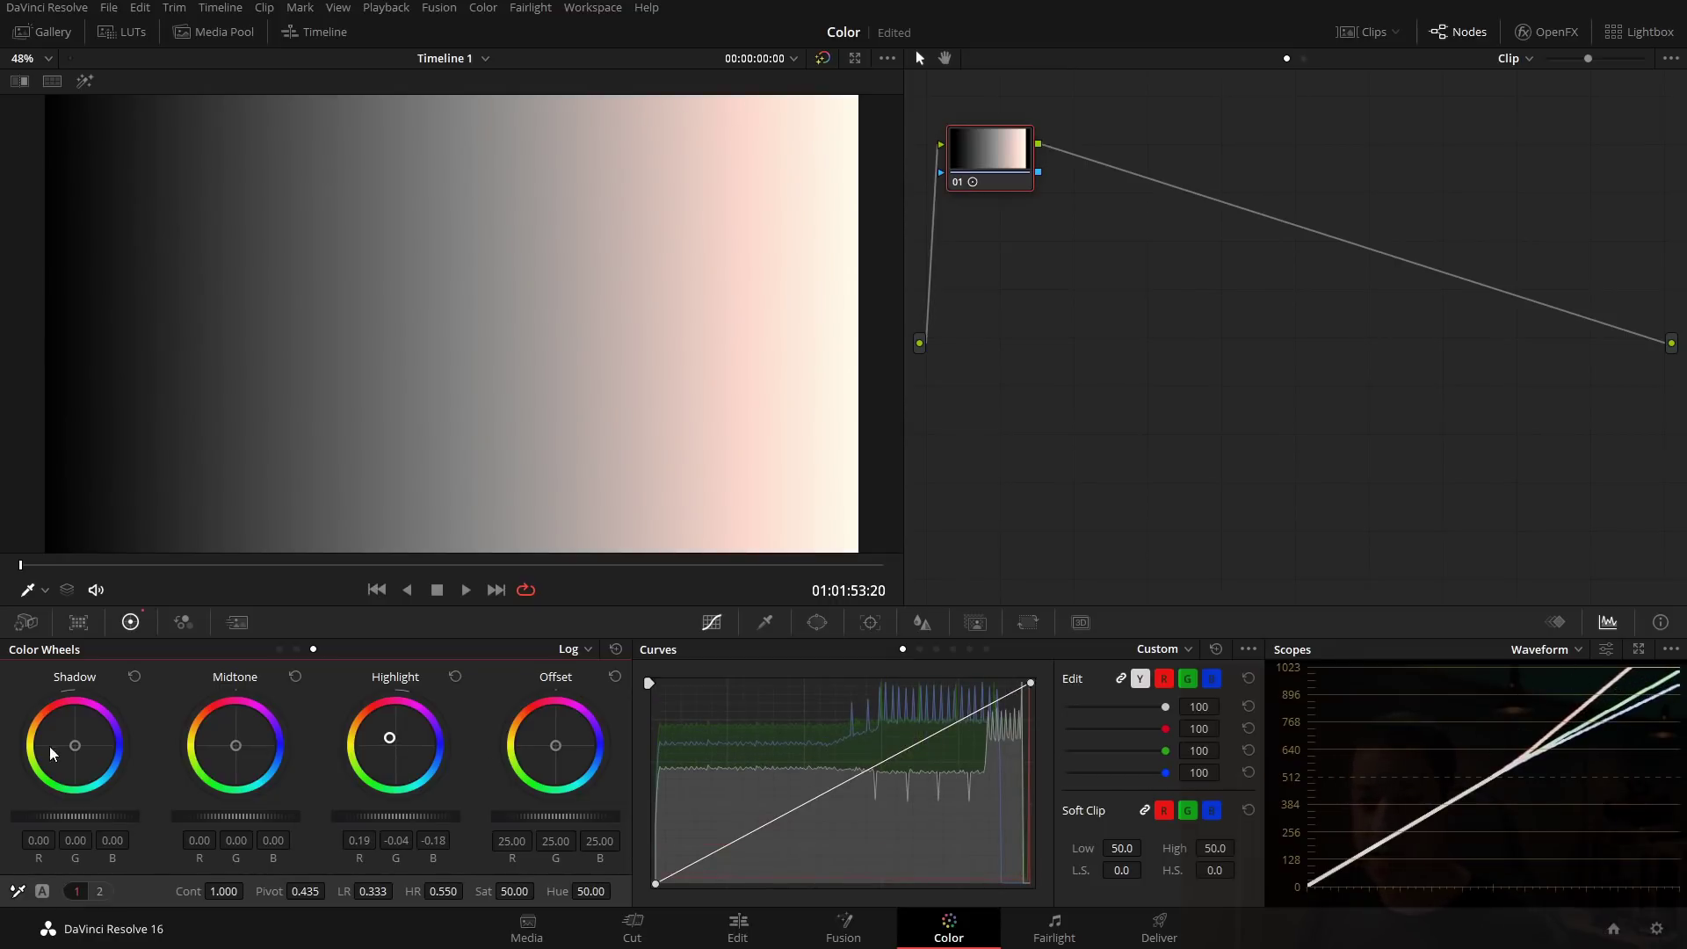
mouse_move(67, 745)
mouse_down()
mouse_move(128, 773)
mouse_move(67, 736)
mouse_up()
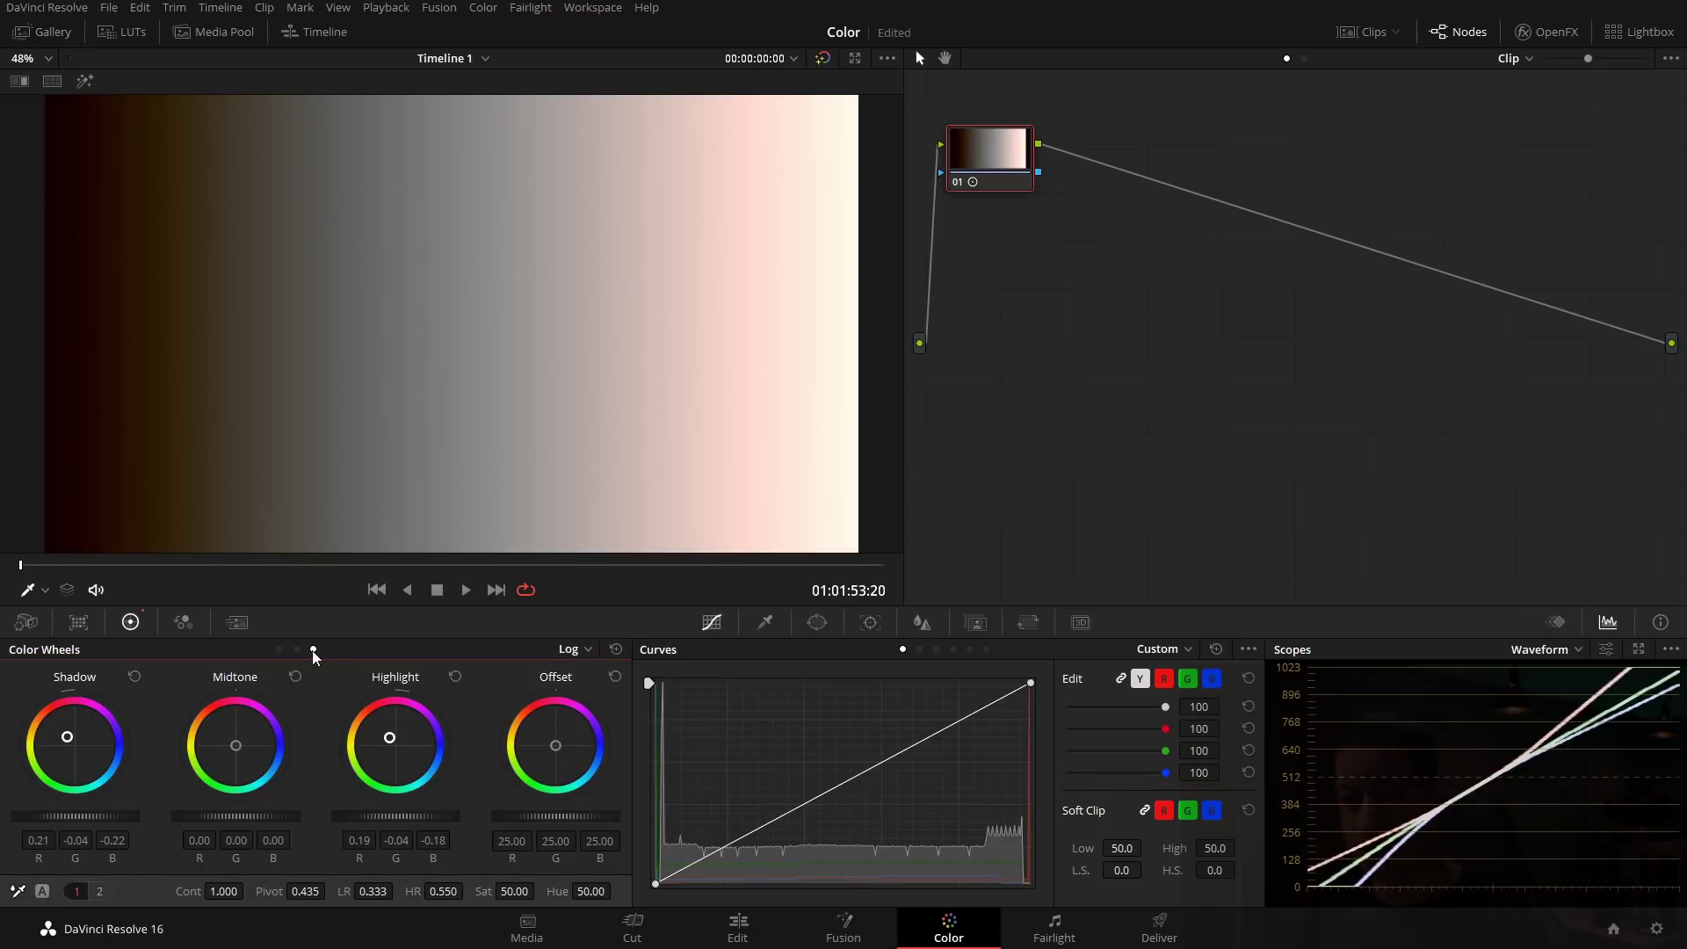
click(579, 649)
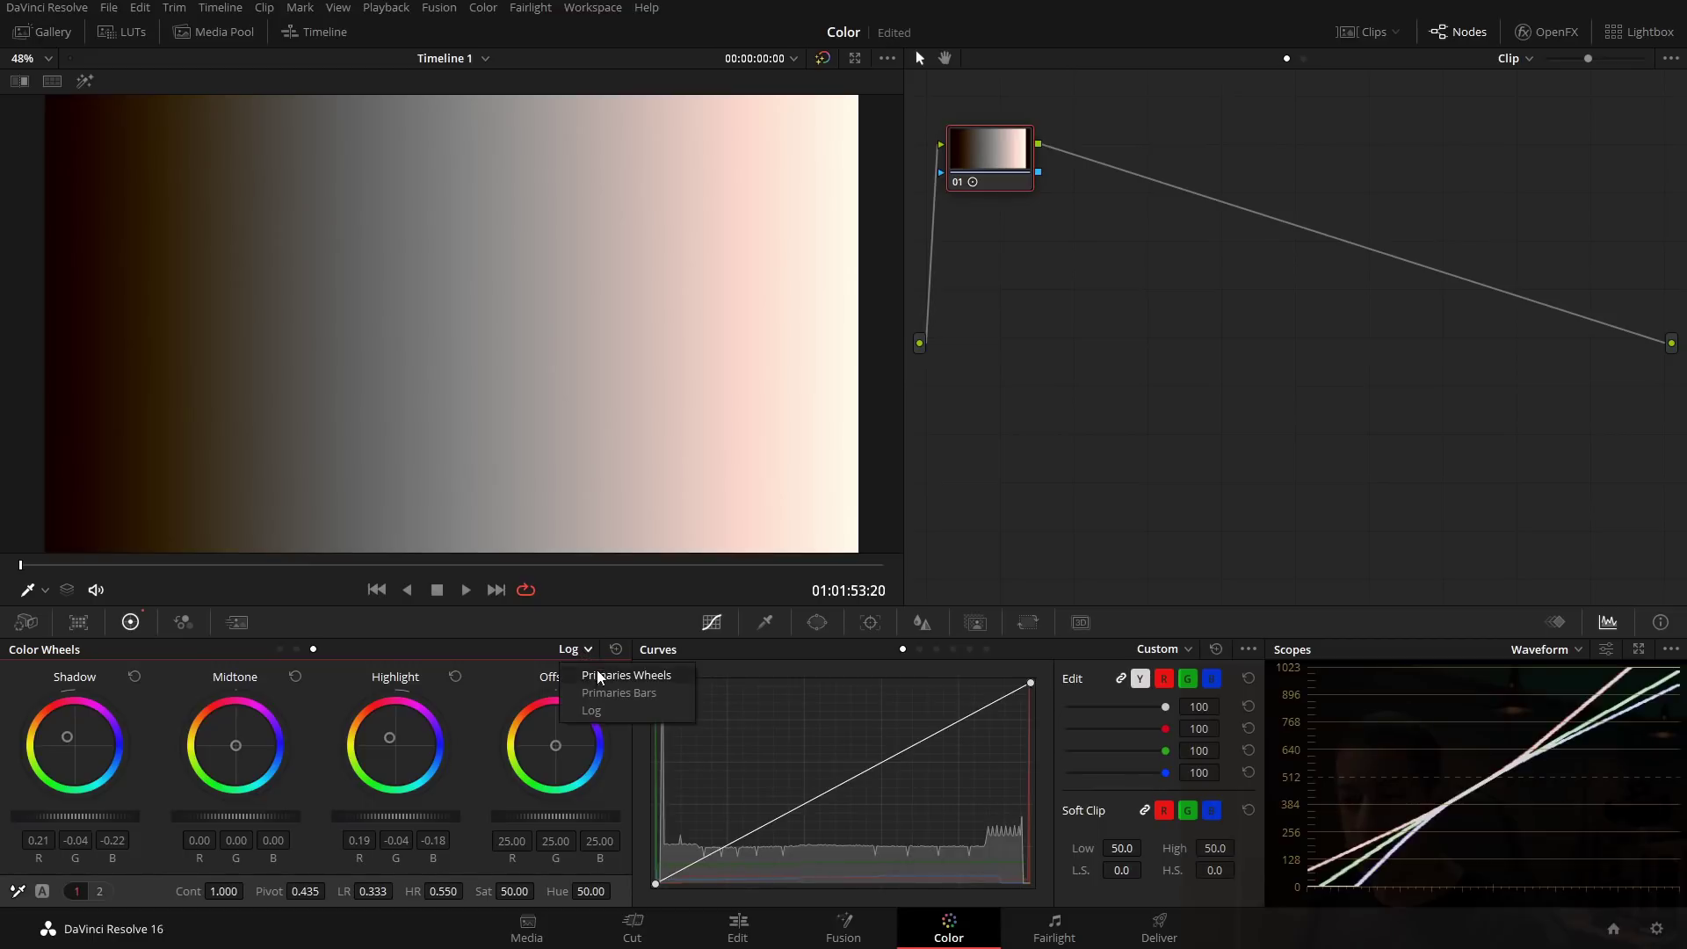
- Back in Log mode, raise Low Range from 0.333 to about 0.727, then reset the Log grade
click(598, 675)
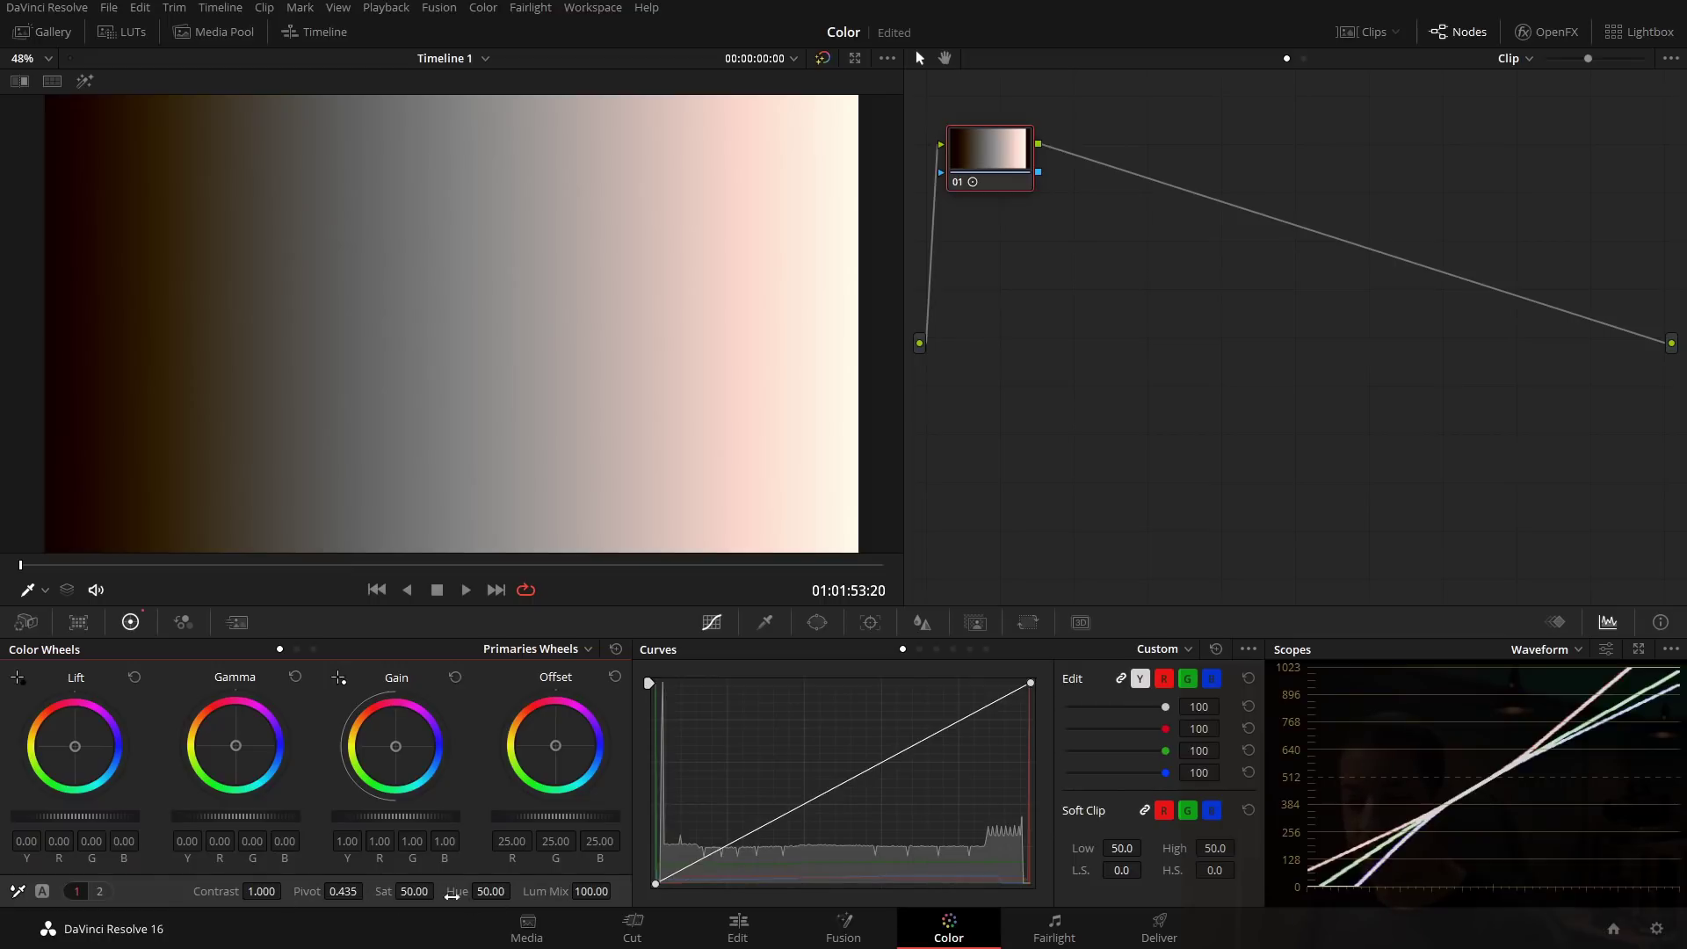
click(545, 650)
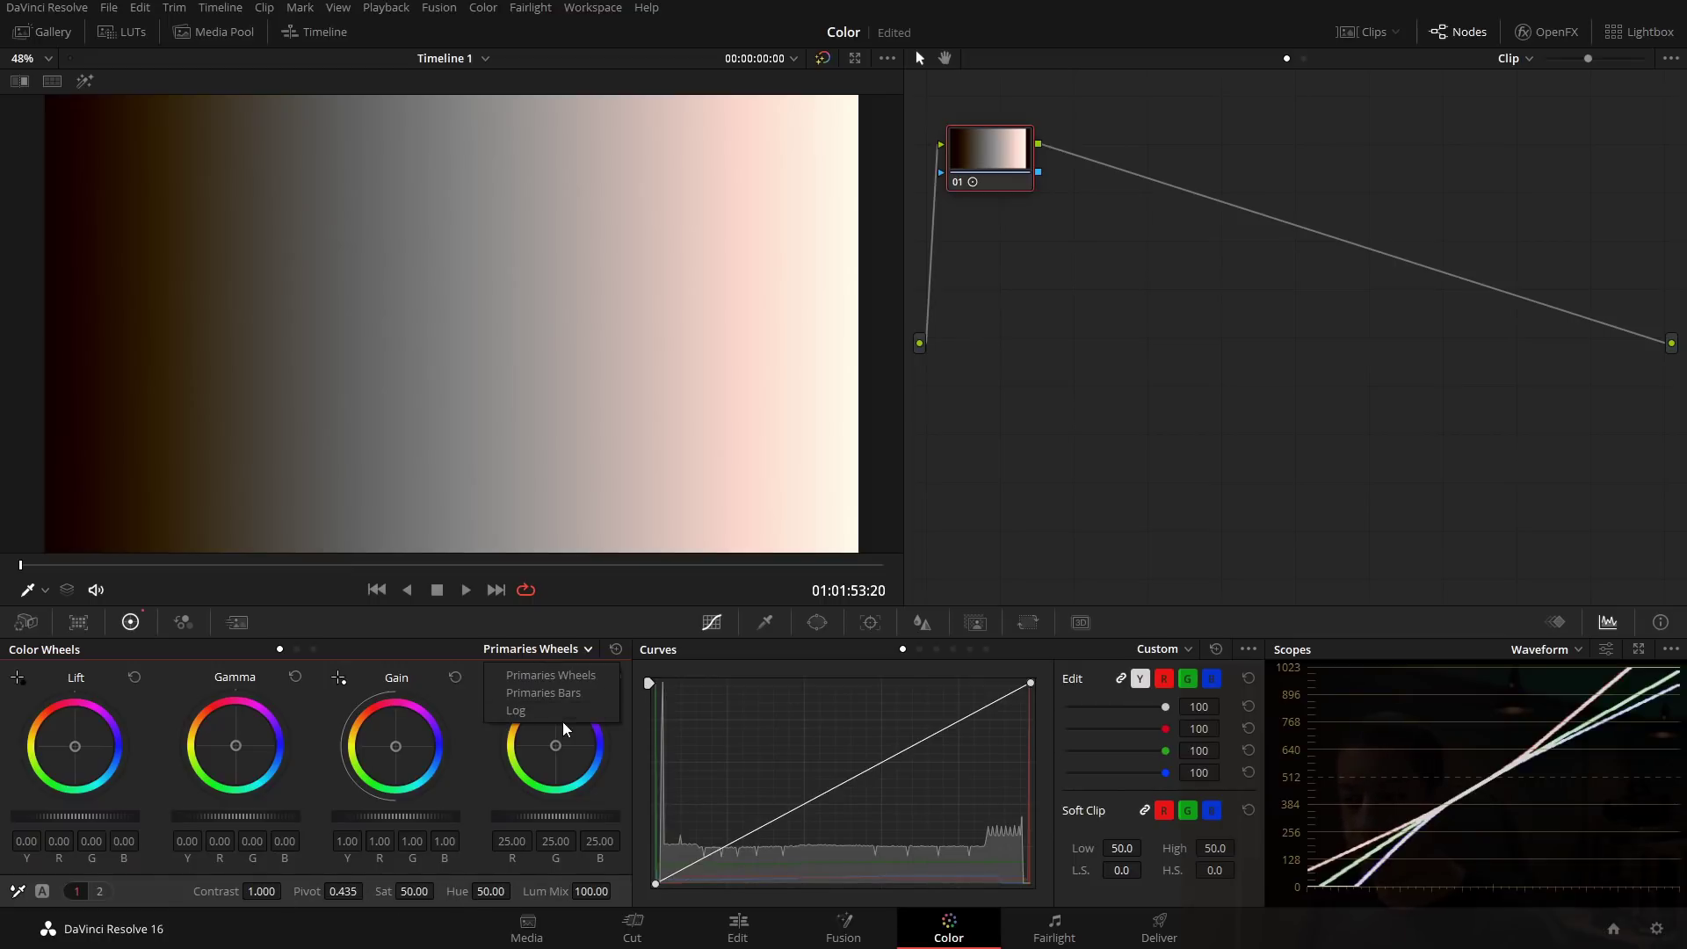
click(562, 720)
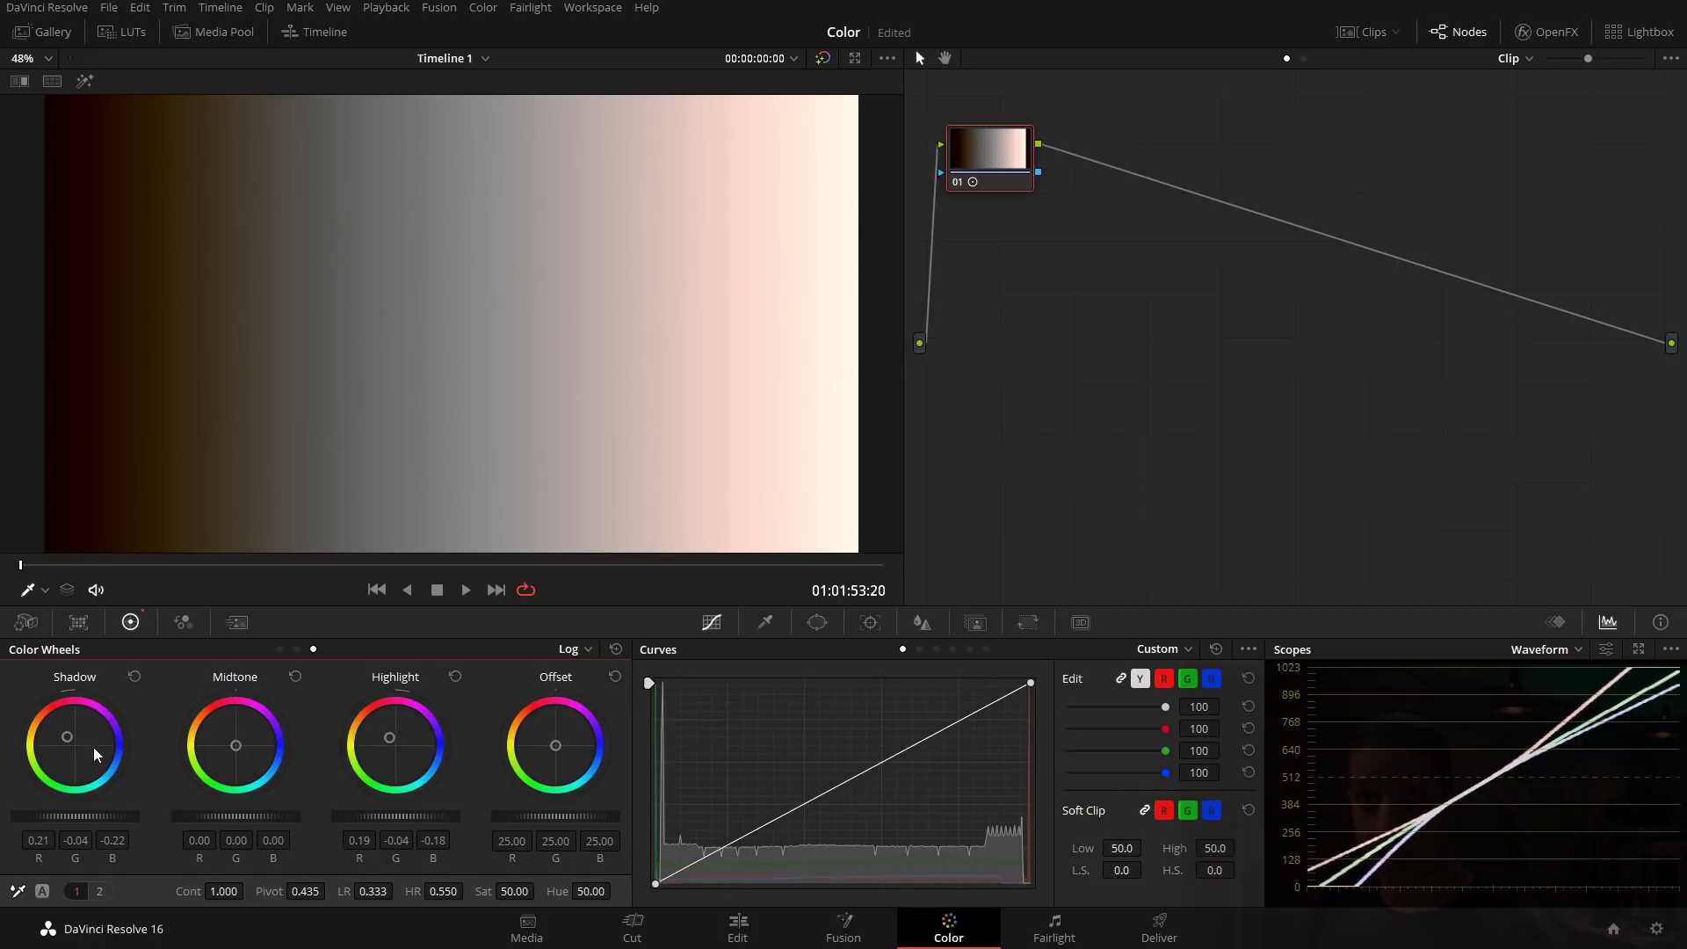
drag(372, 891, 402, 892)
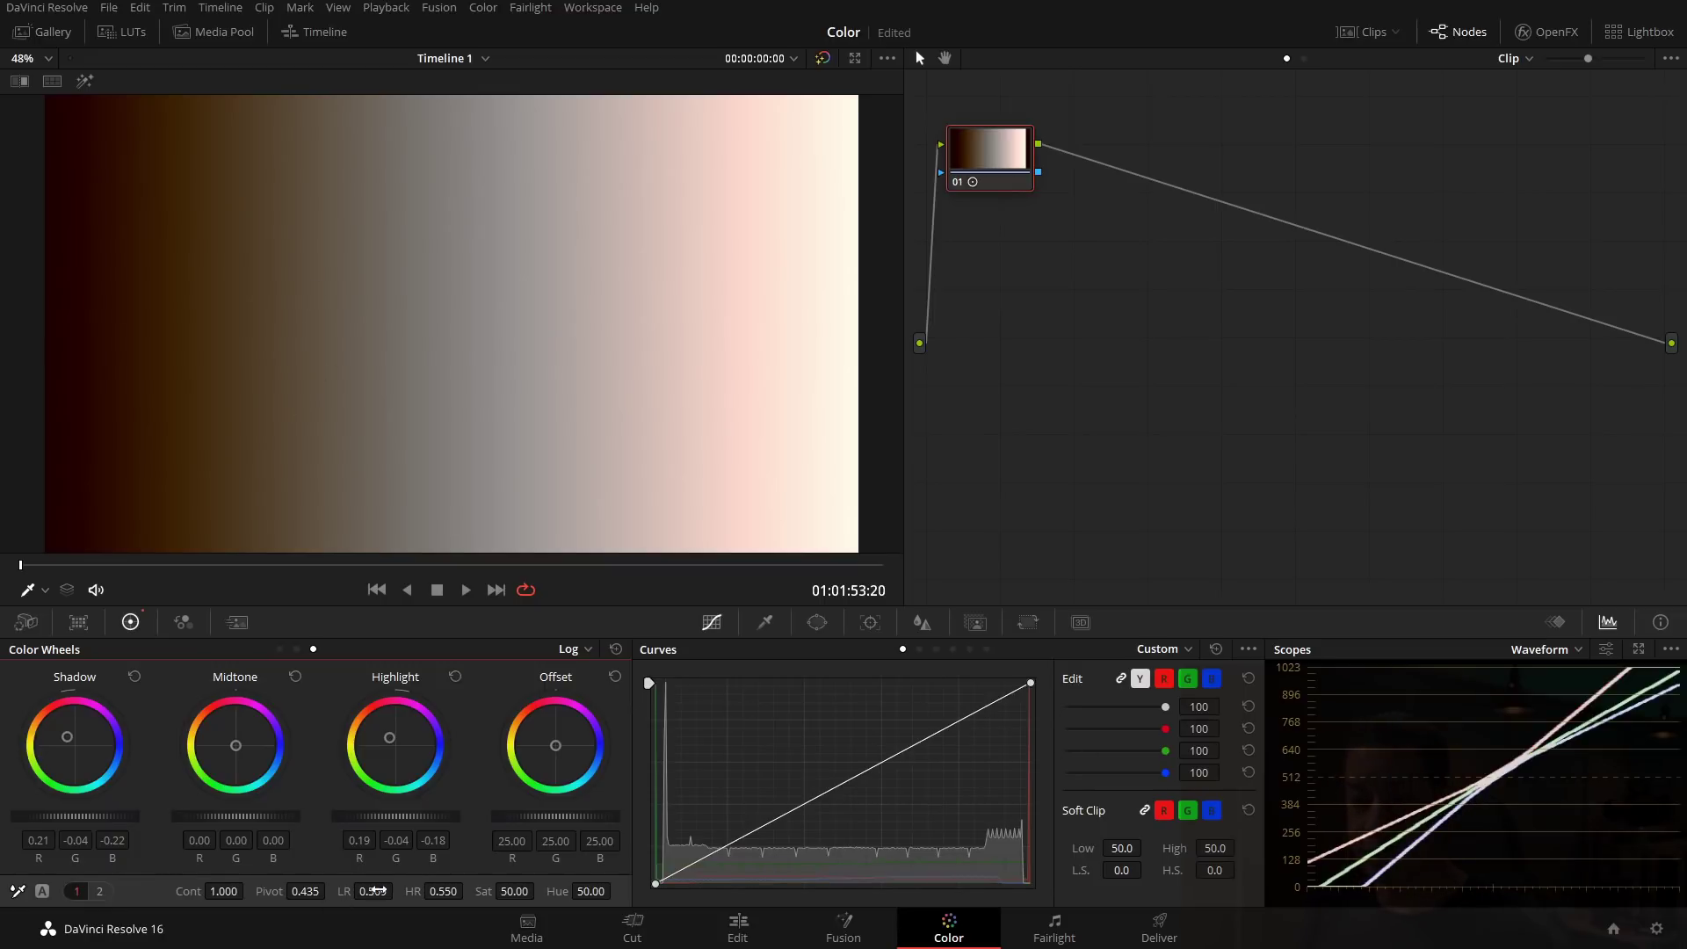
drag(397, 890, 396, 890)
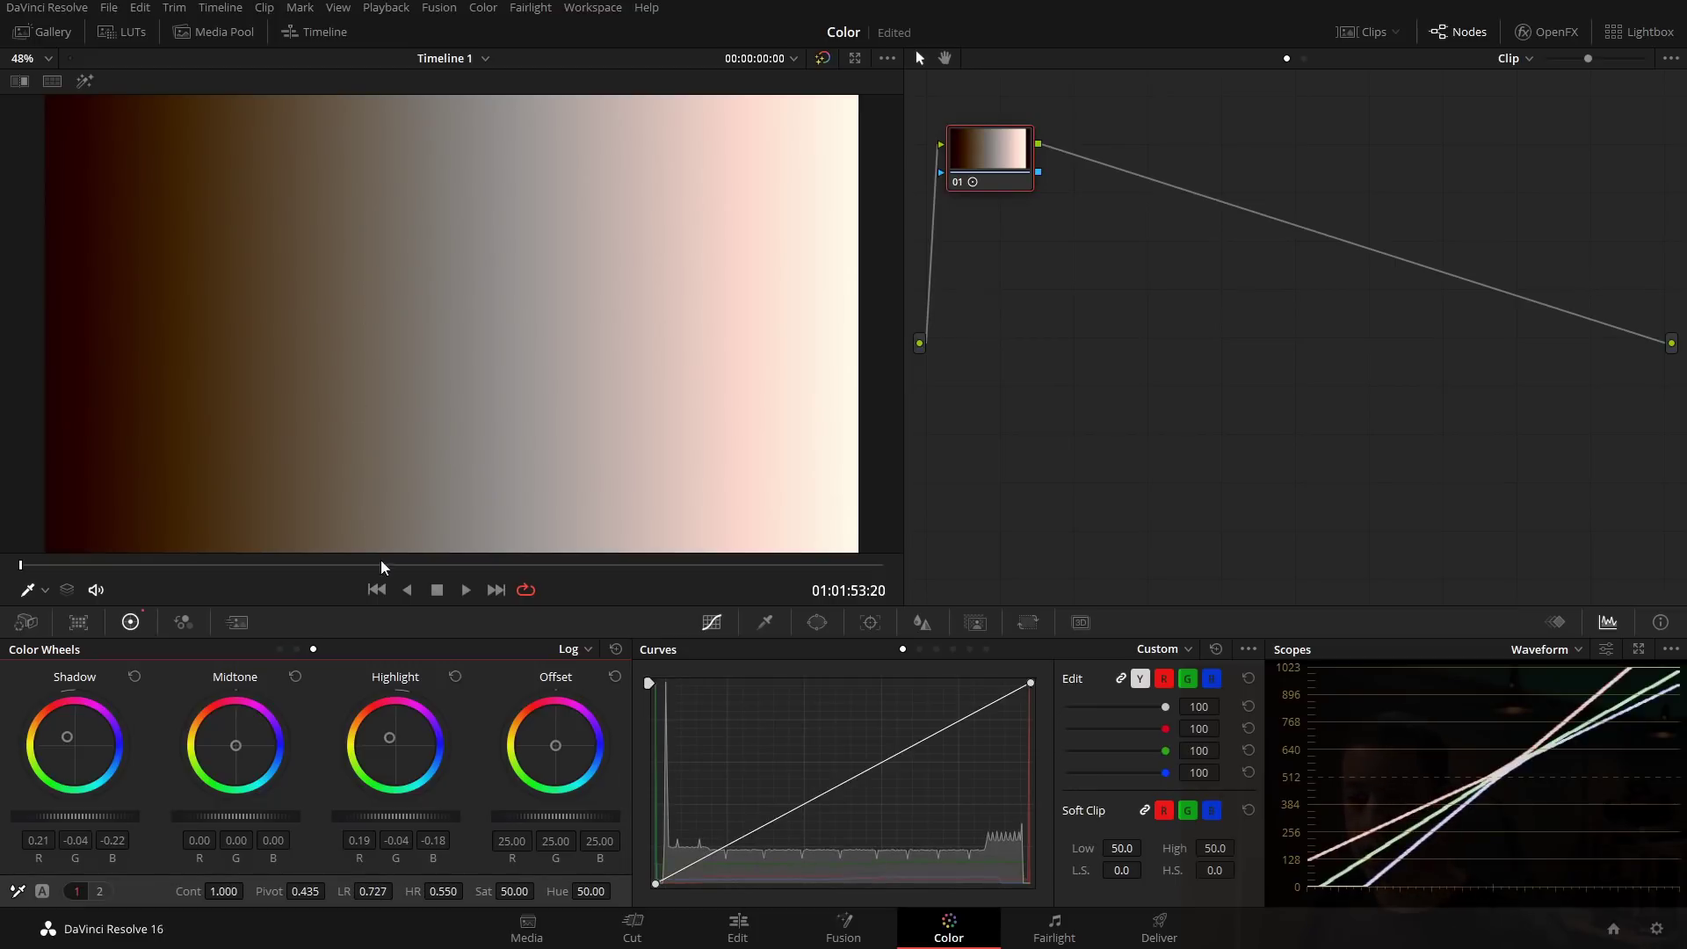
click(615, 651)
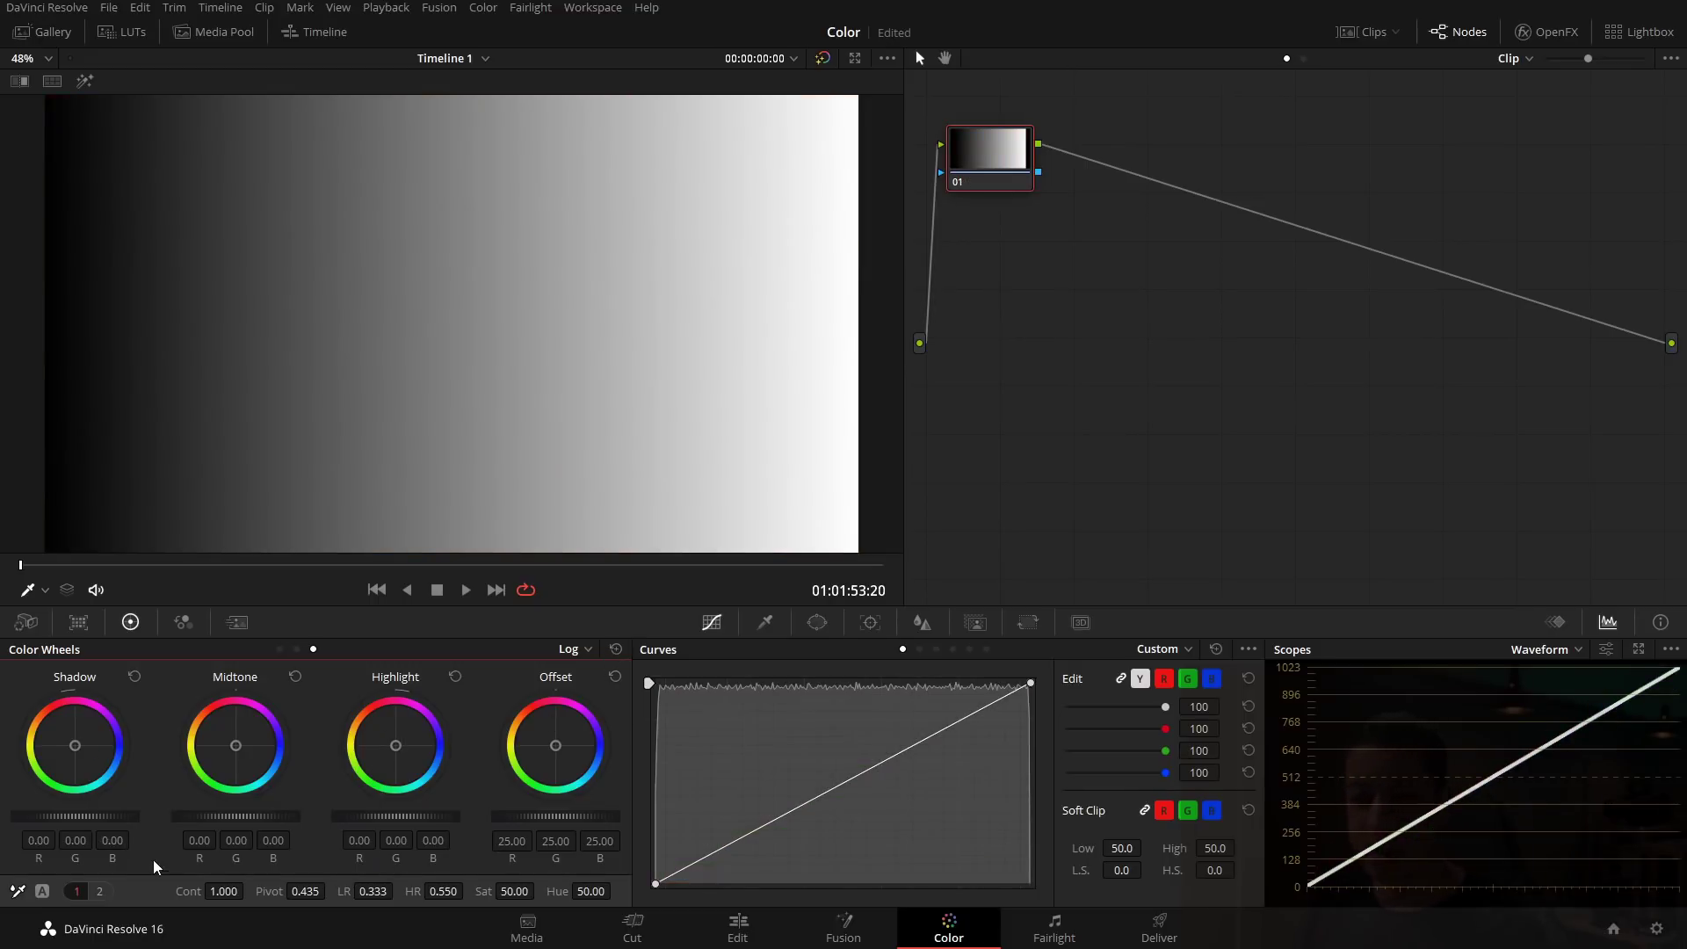
- Return to Lift/Gamma/Gain wheels and push Gain toward magenta (1.31/0.90/1.07)
click(578, 650)
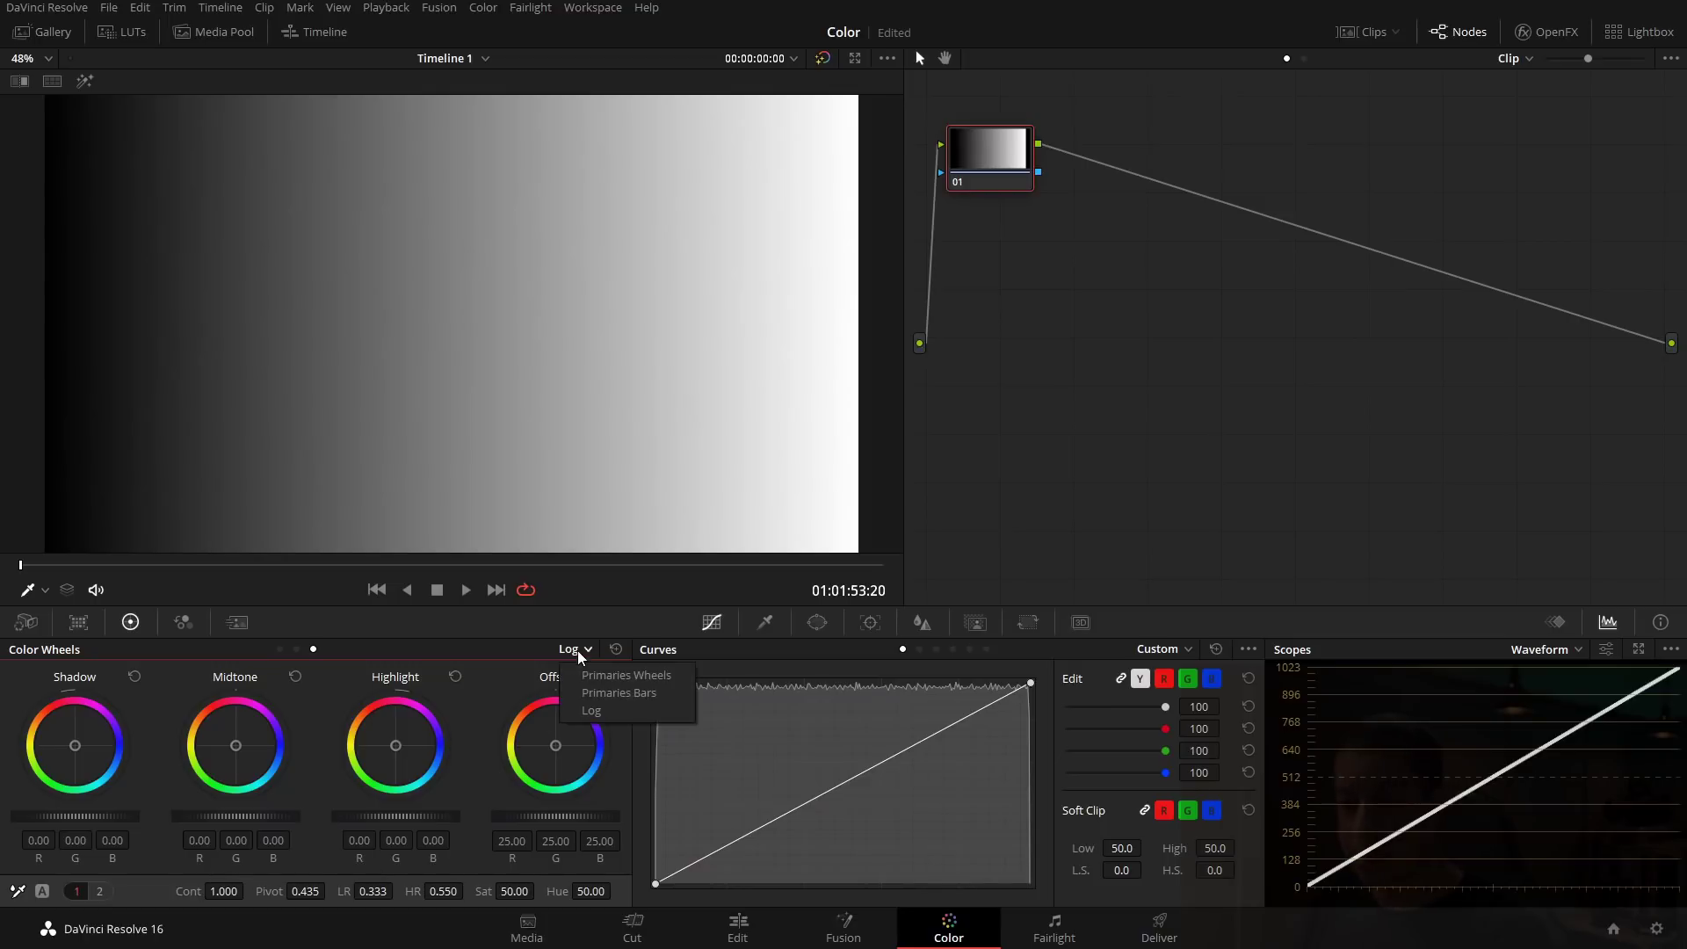
click(599, 680)
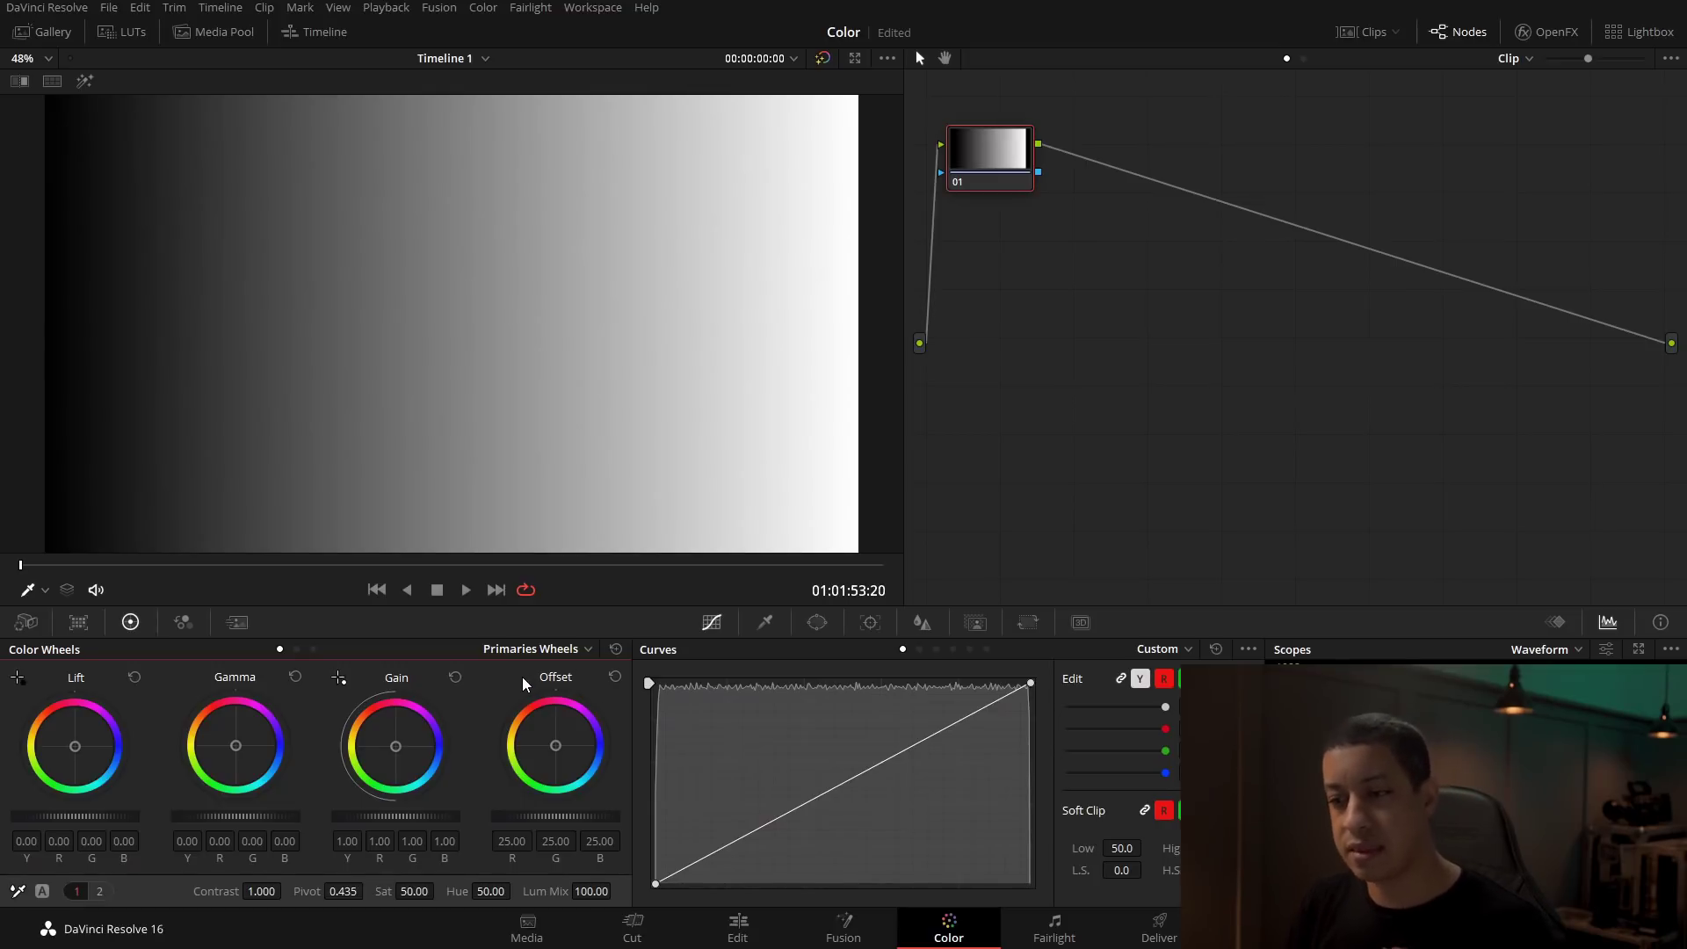
drag(398, 749, 396, 737)
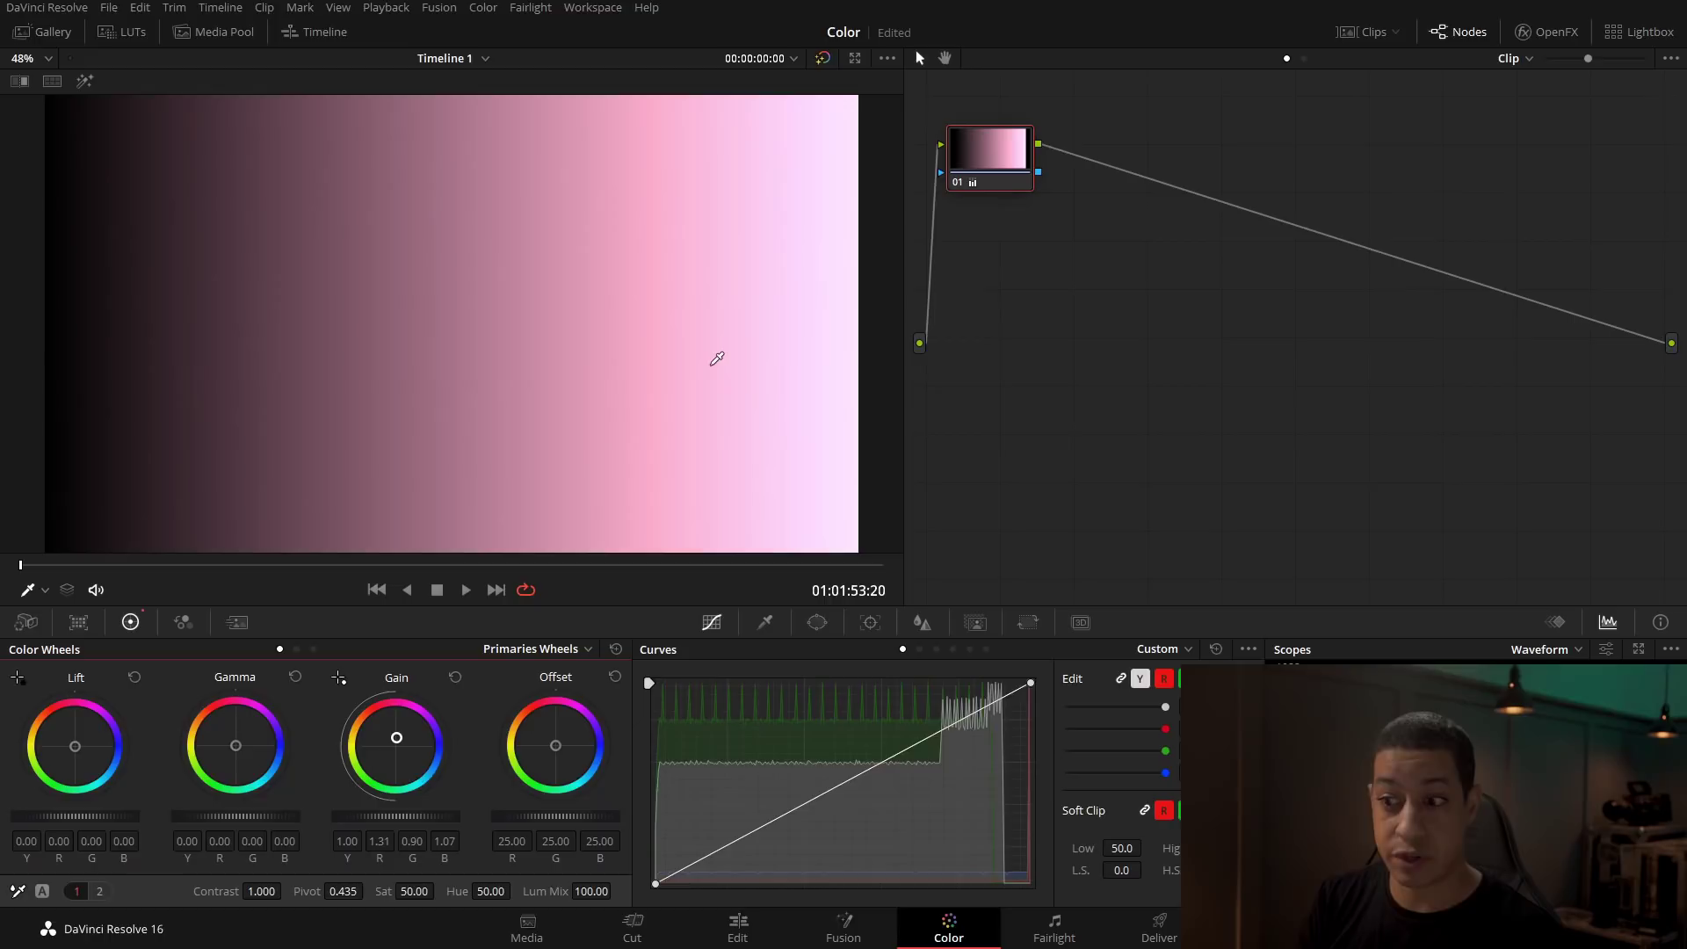
click(297, 650)
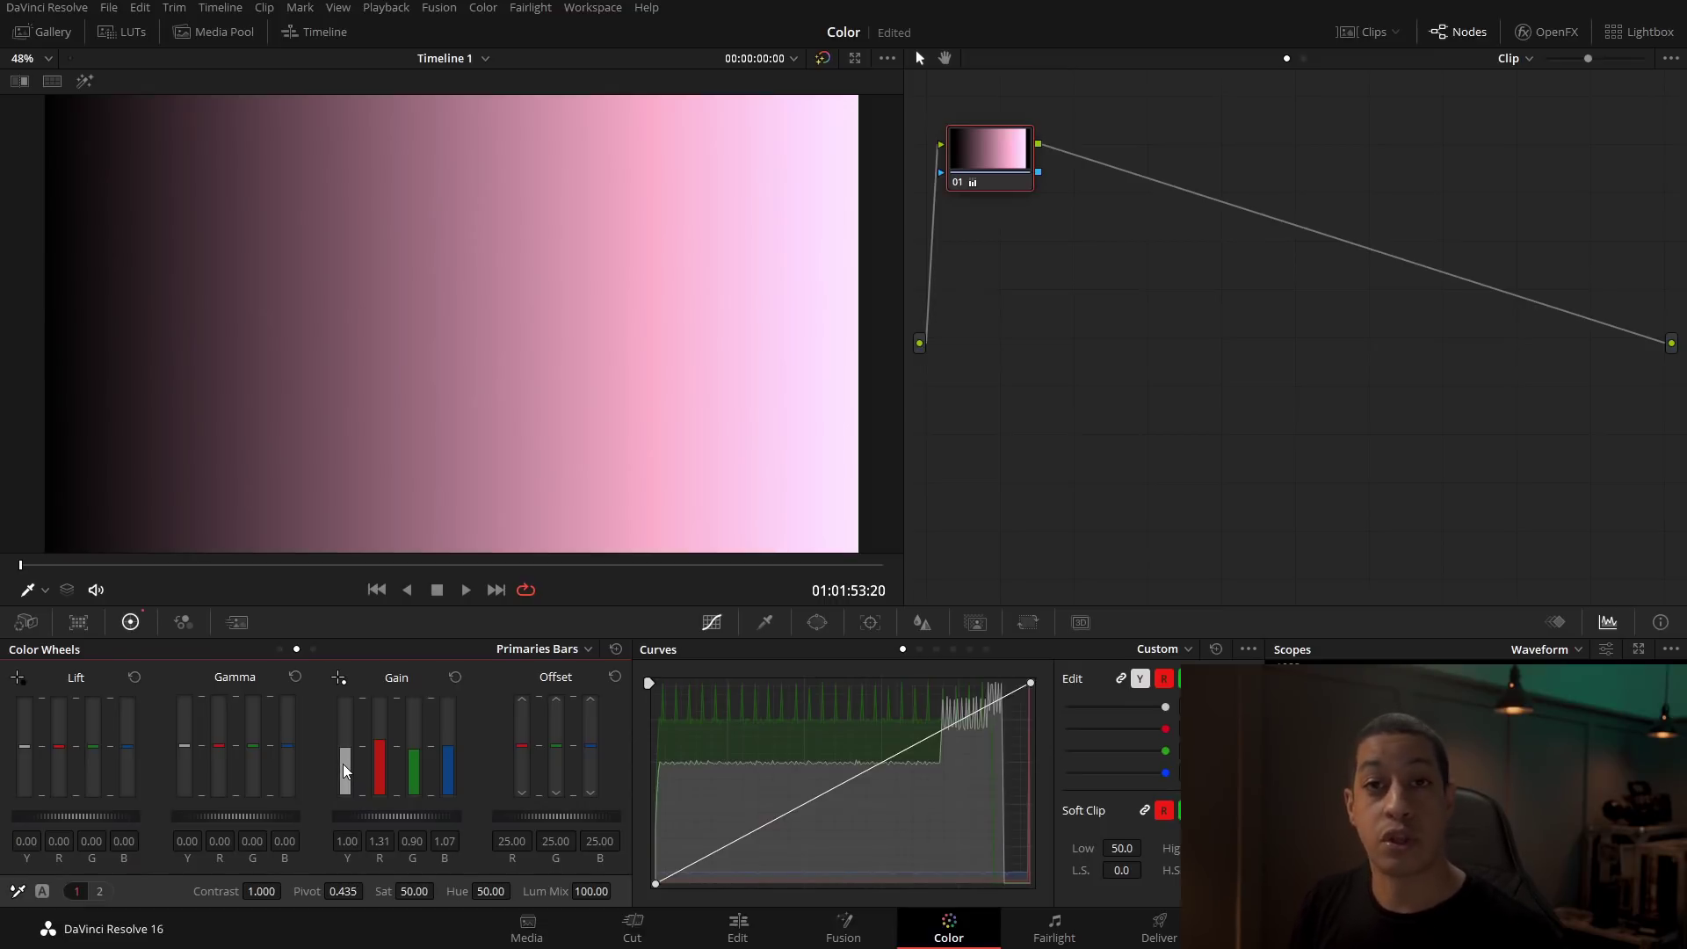
- In Primaries Bars, drag Gain Y up to 1.60, then down to 0.85, and return to wheels
drag(343, 766, 344, 732)
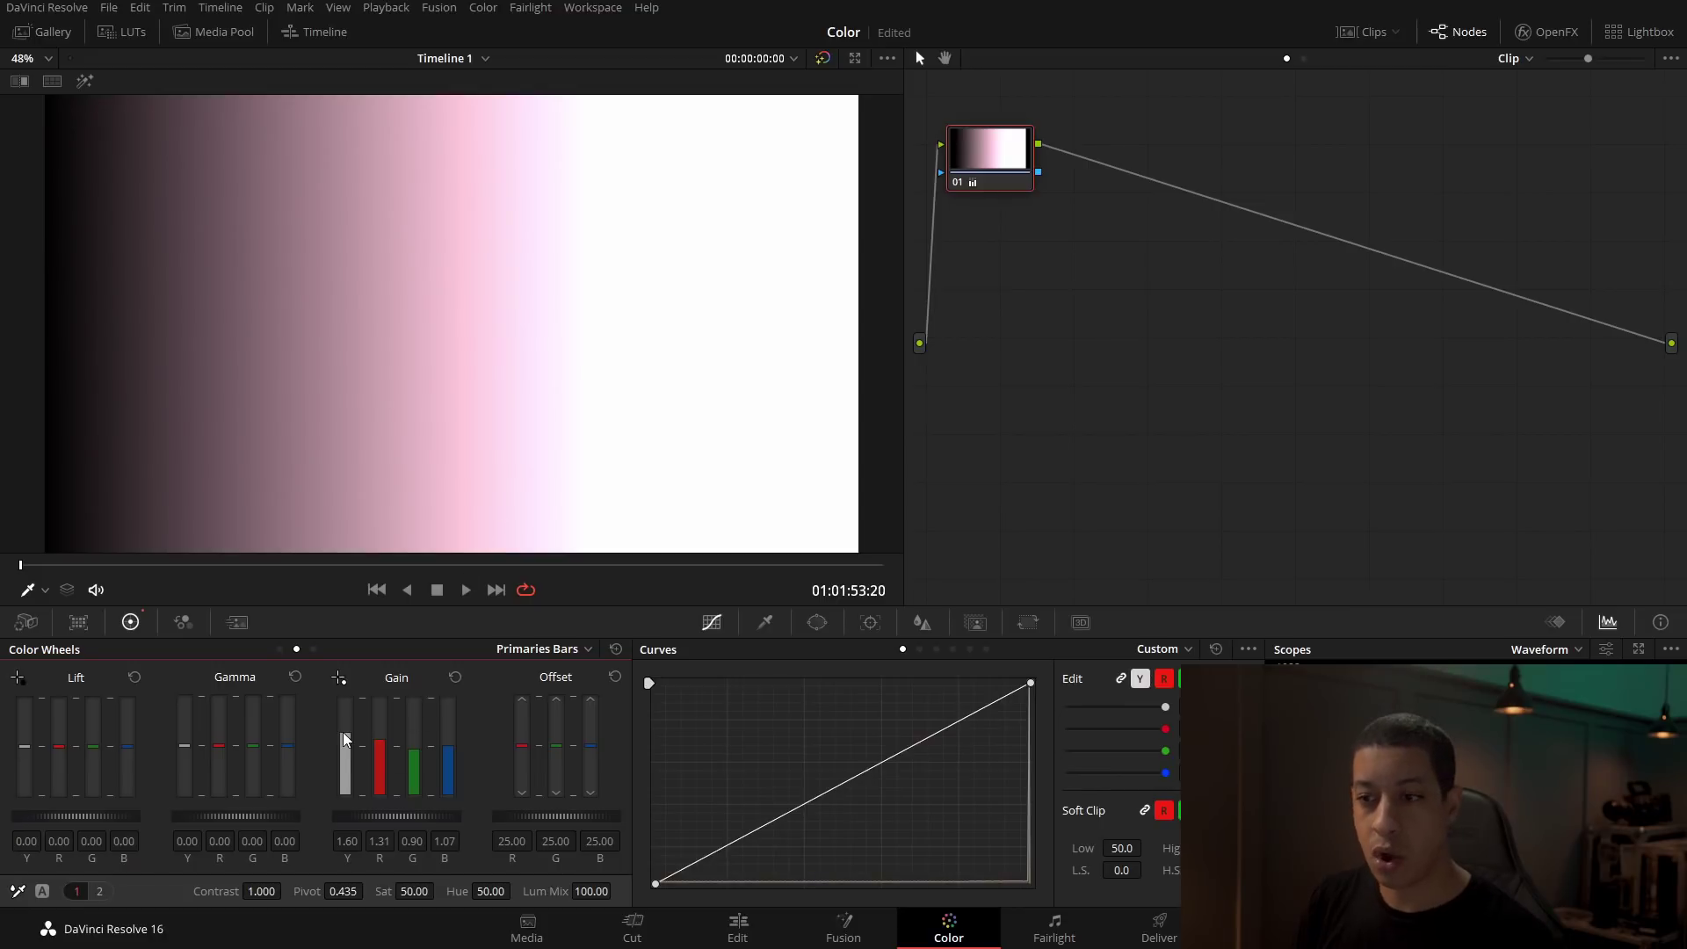
drag(342, 732, 341, 746)
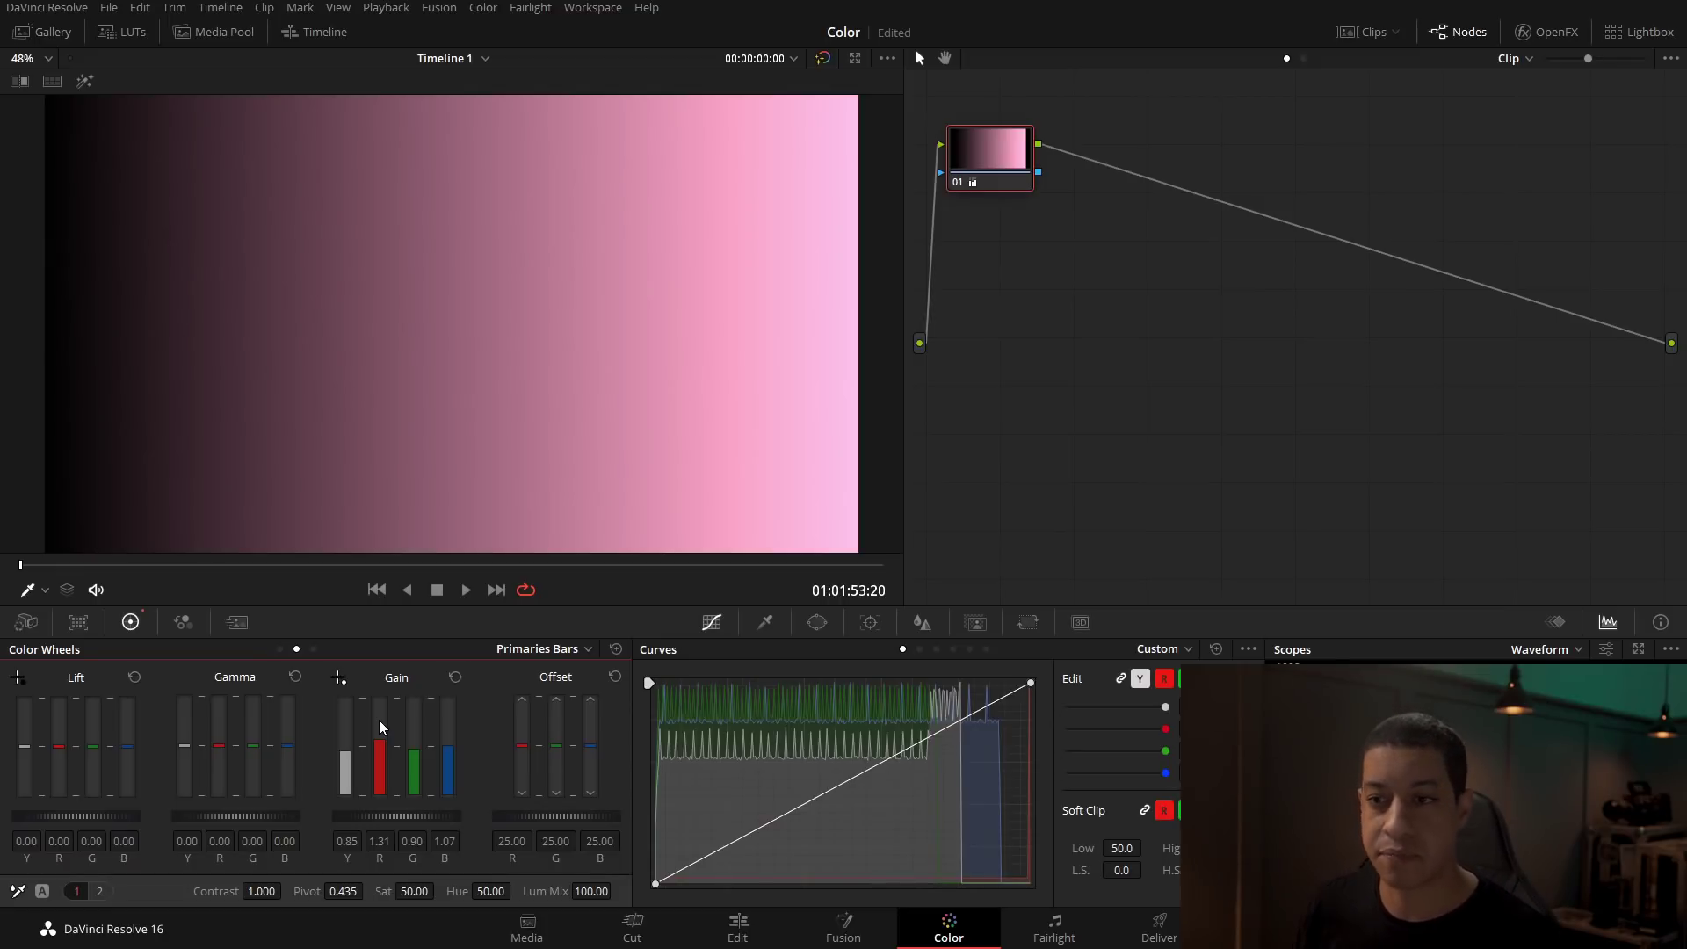
click(281, 648)
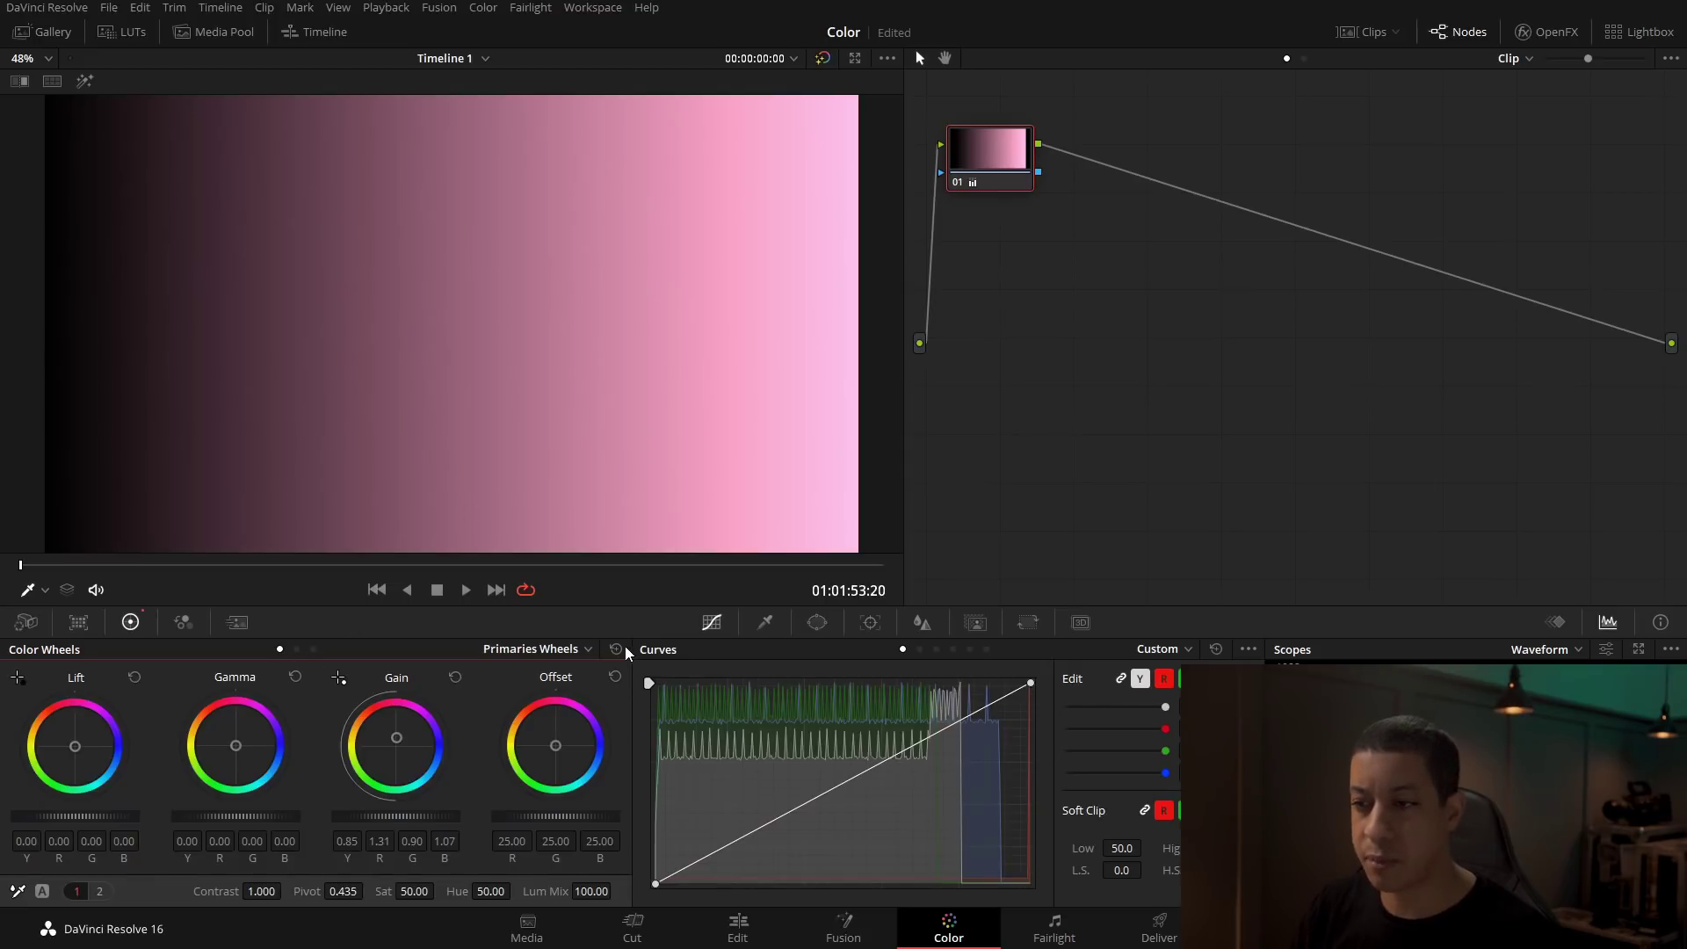
- Reset the gradient's Gain, load cliffs clip 02, and raise its master Gain to 1.17
click(616, 648)
click(1371, 33)
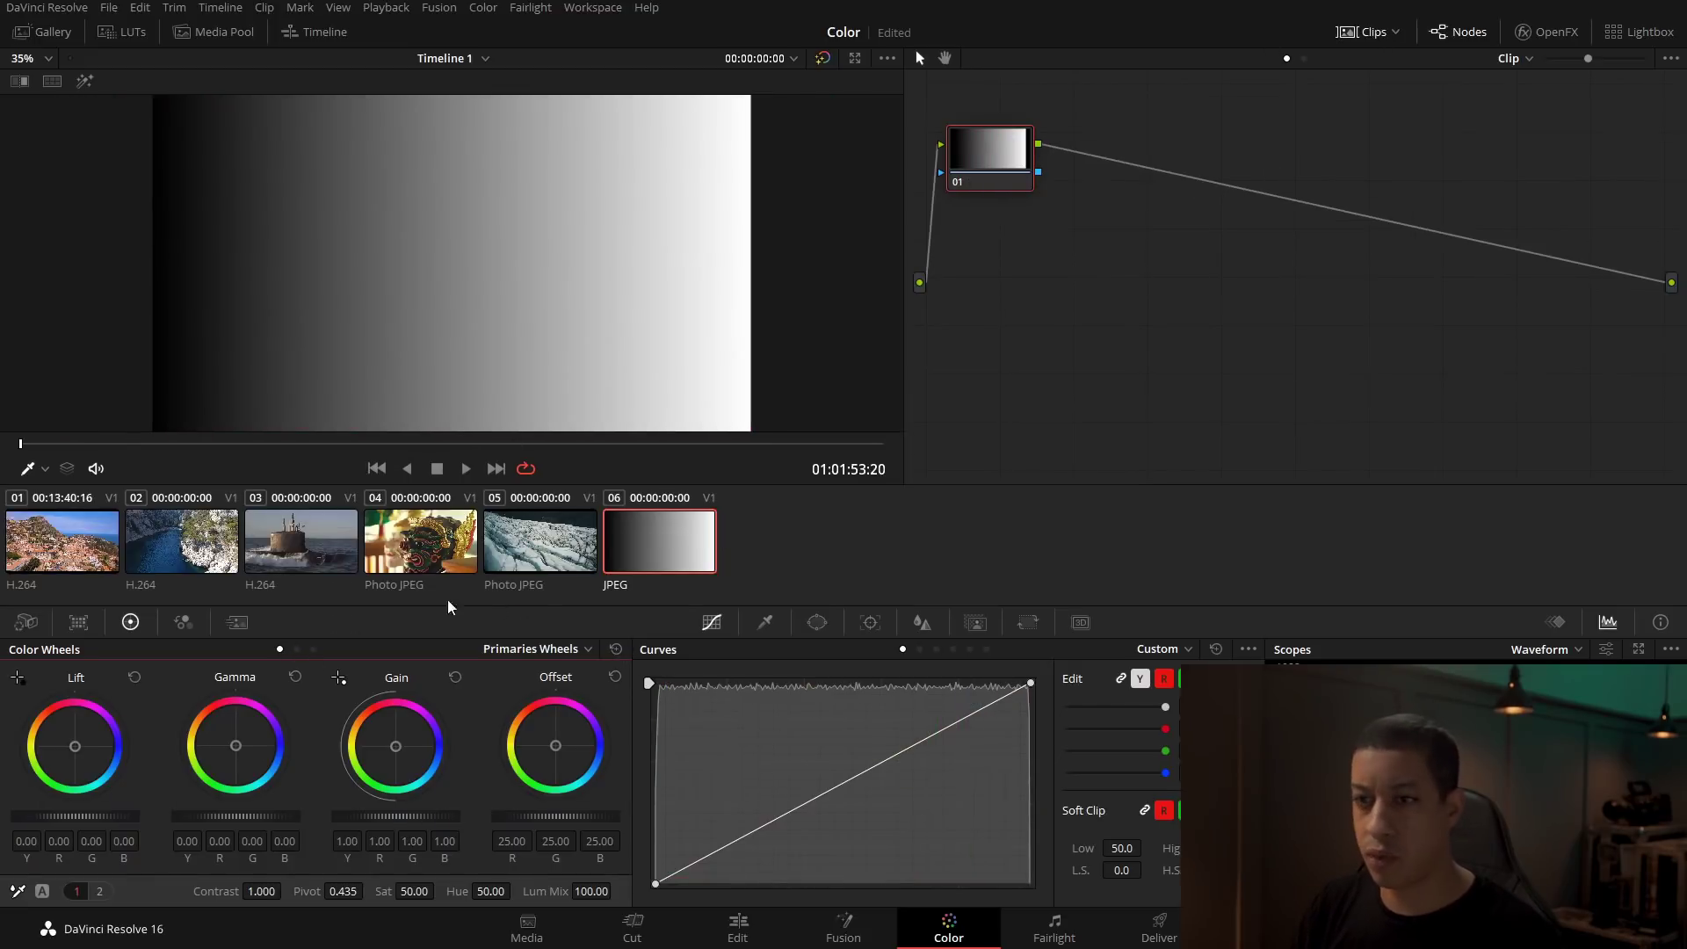
click(177, 553)
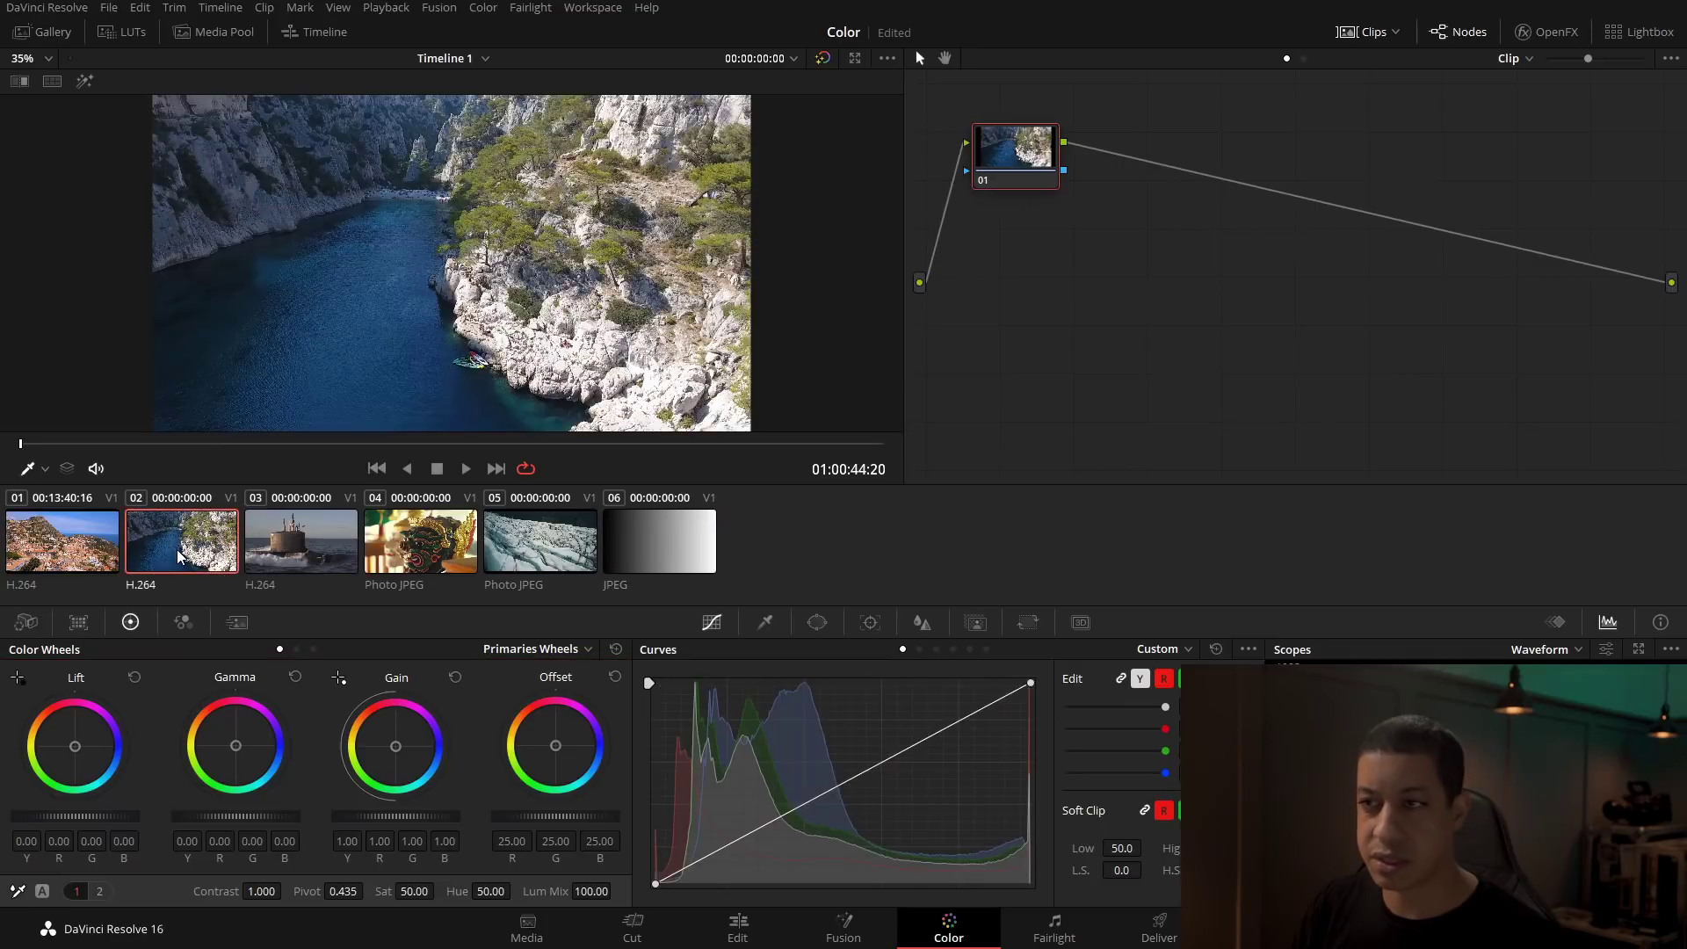
click(1370, 32)
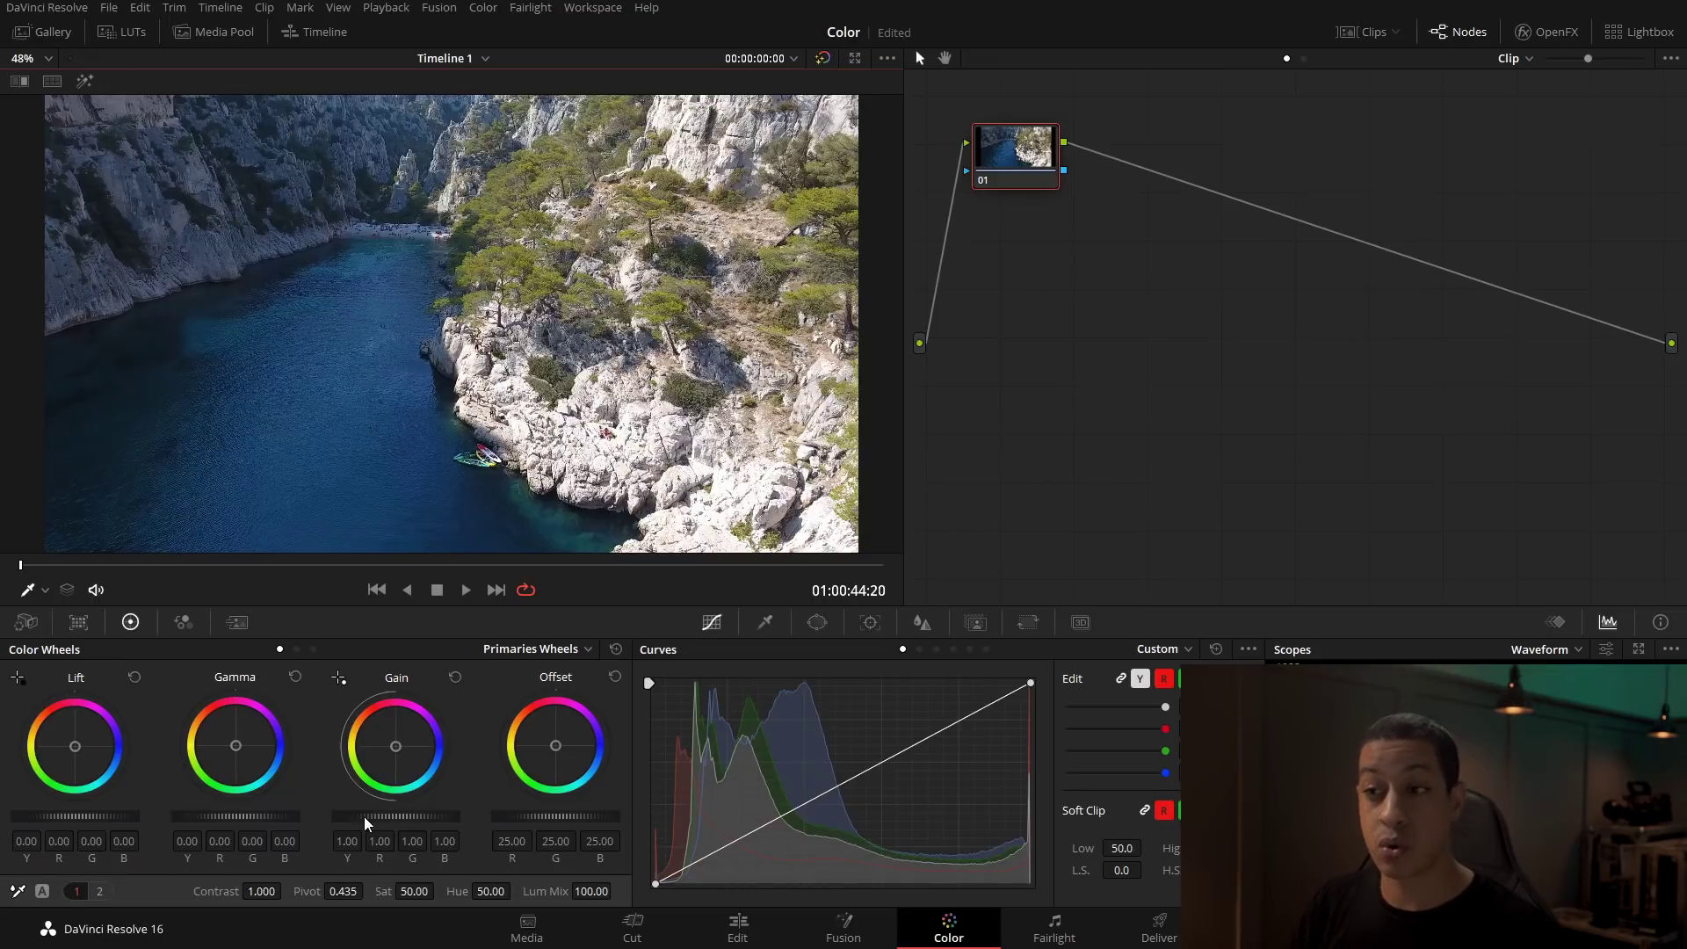
drag(363, 817, 270, 819)
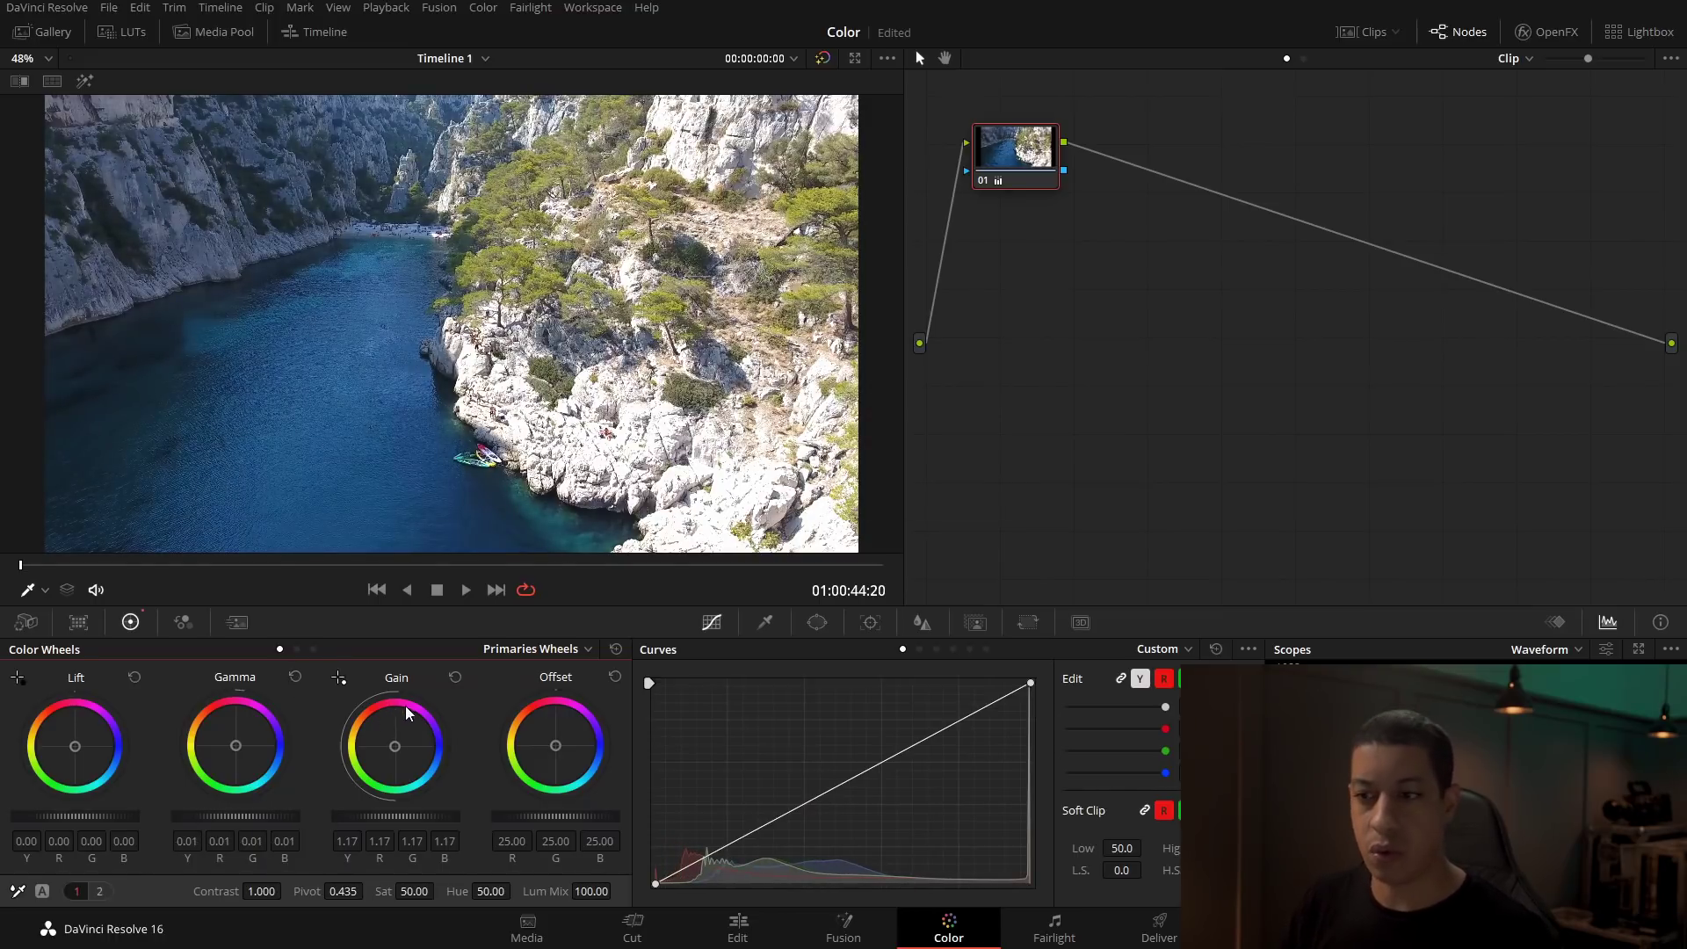
- In Primaries Bars, raise Gain R to 1.43, then reset Gain to 1.00 and return to wheels
click(296, 649)
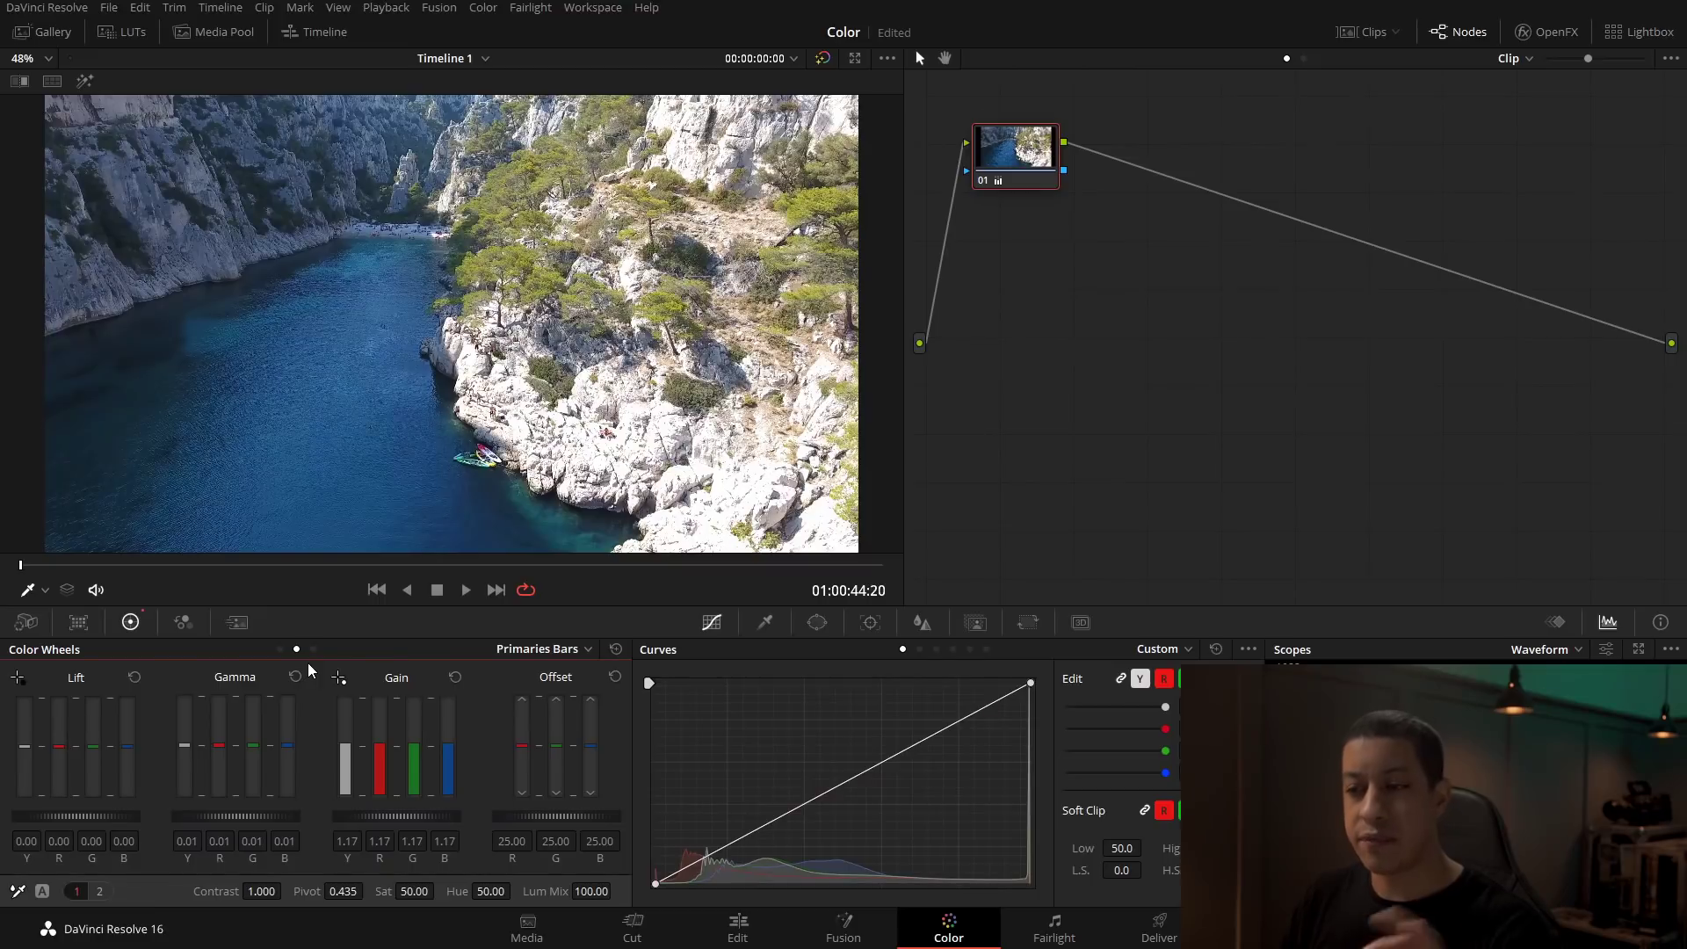
click(280, 650)
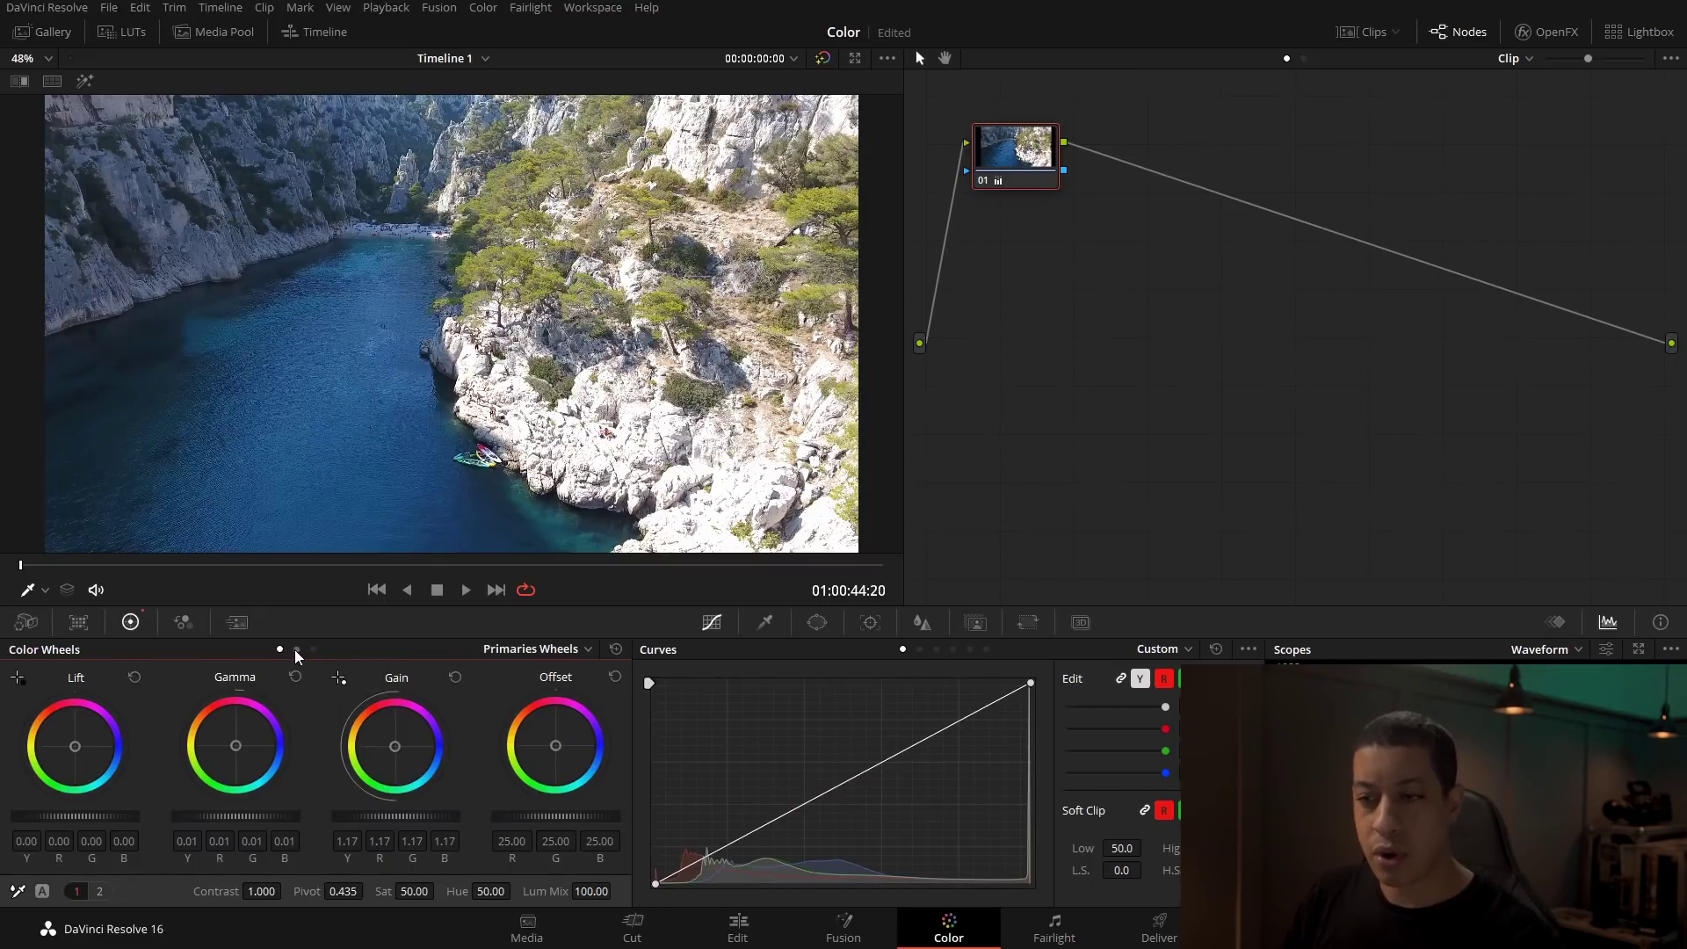
click(295, 651)
click(279, 650)
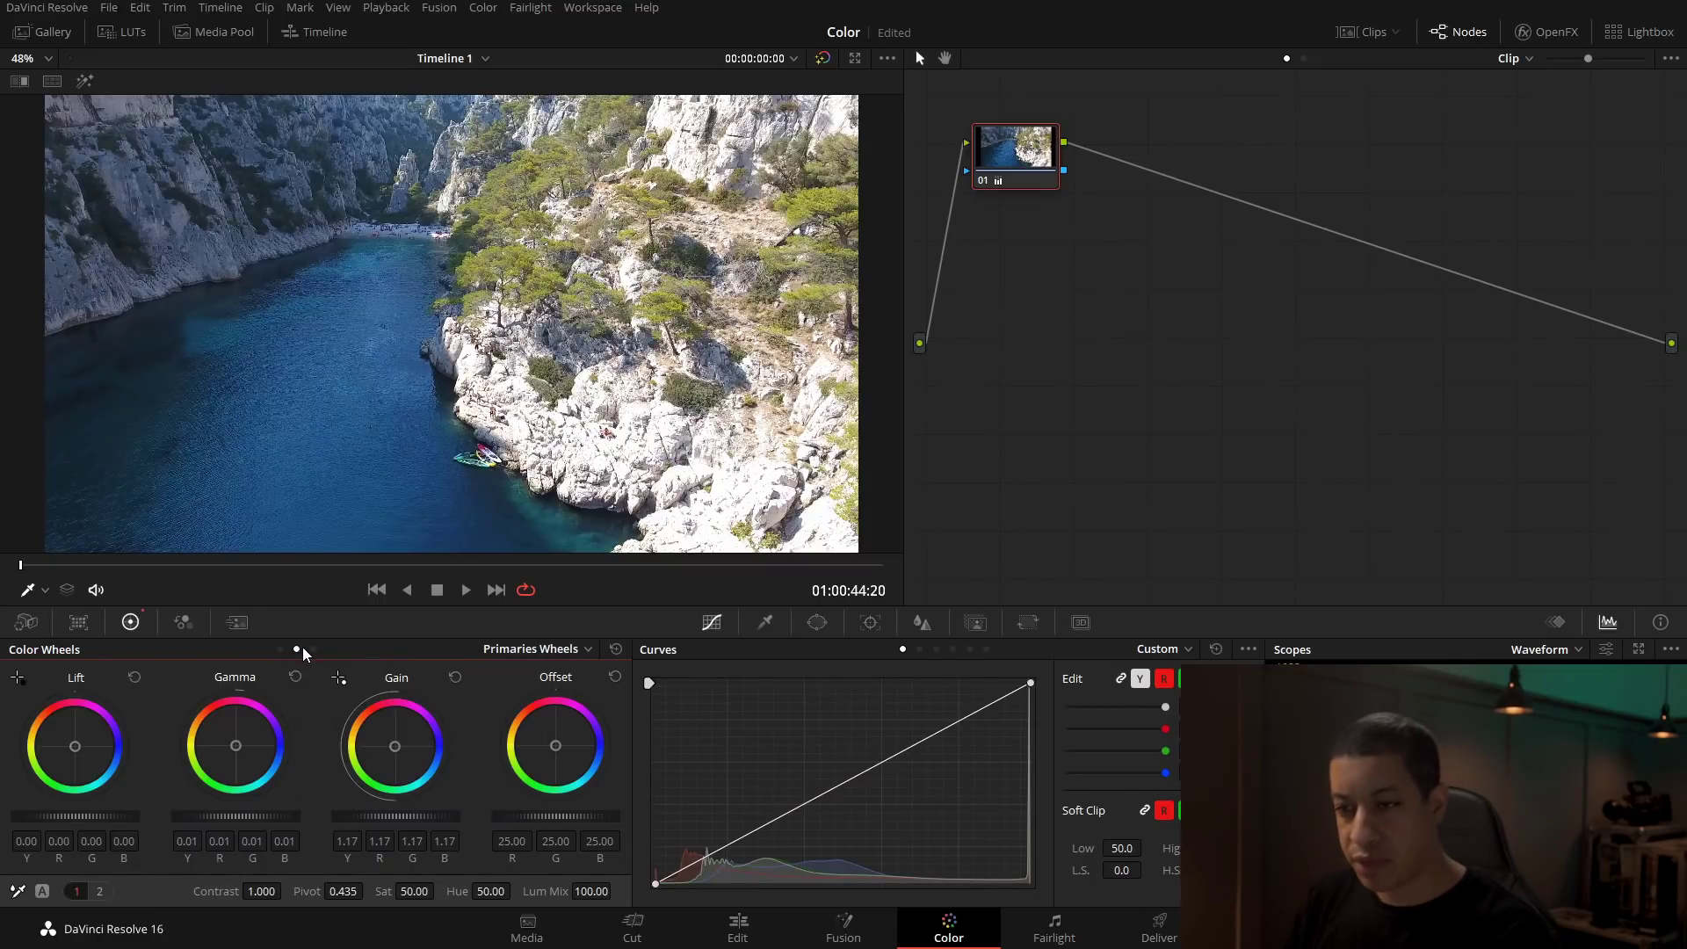
click(296, 650)
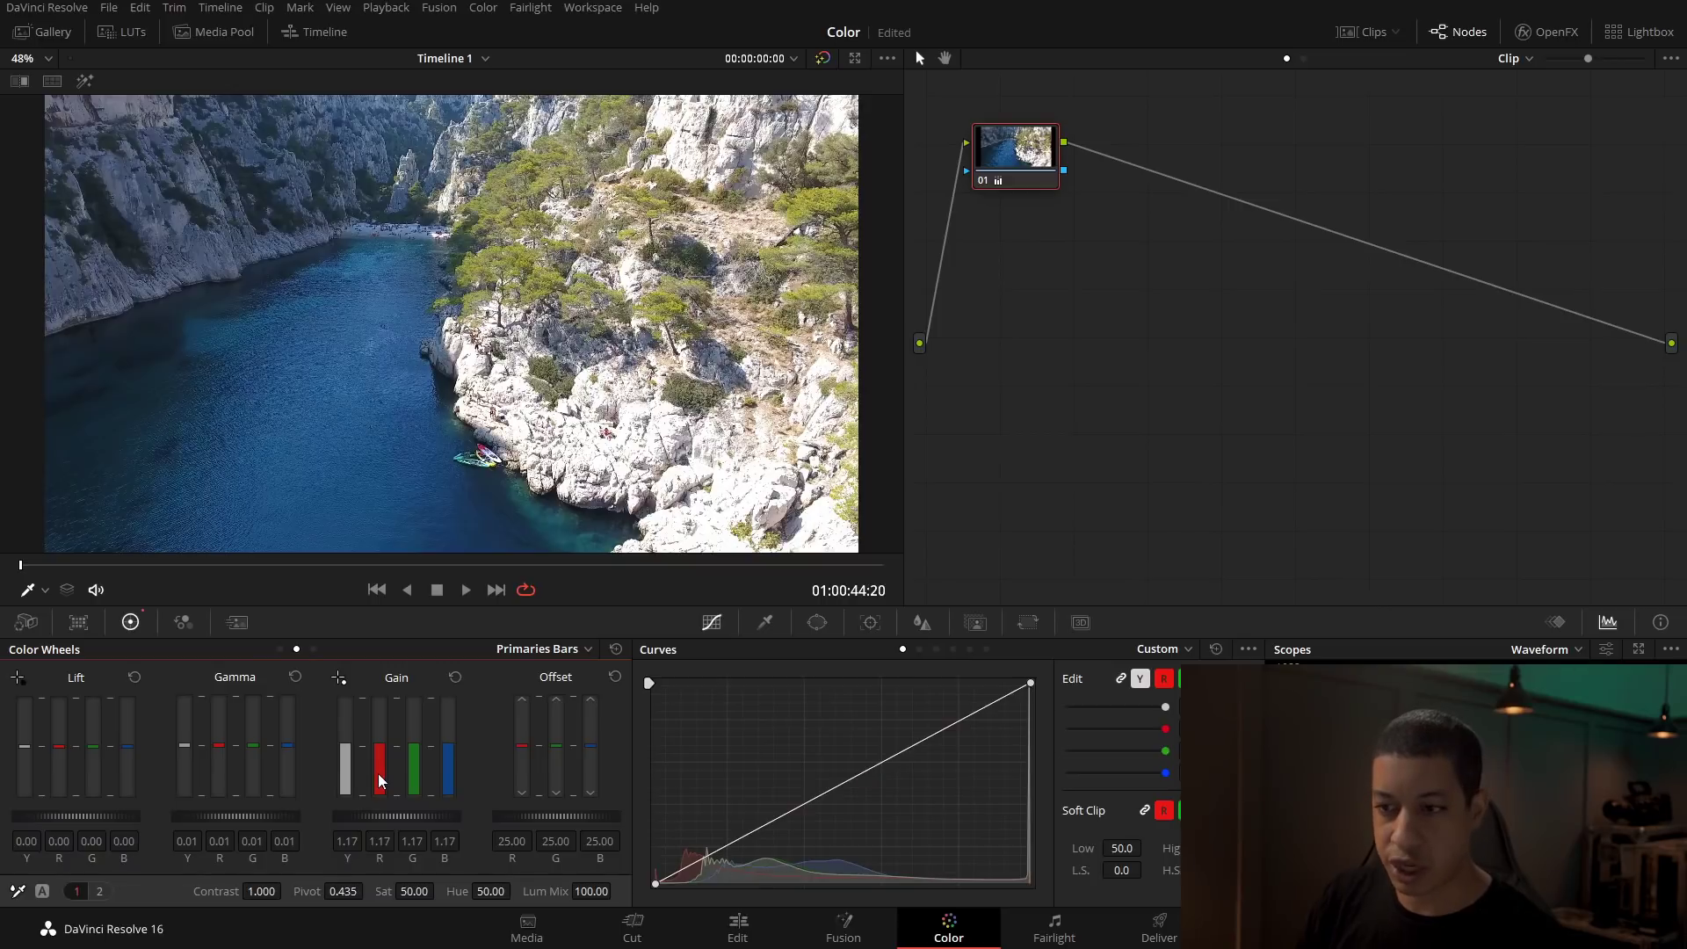
drag(378, 775, 377, 778)
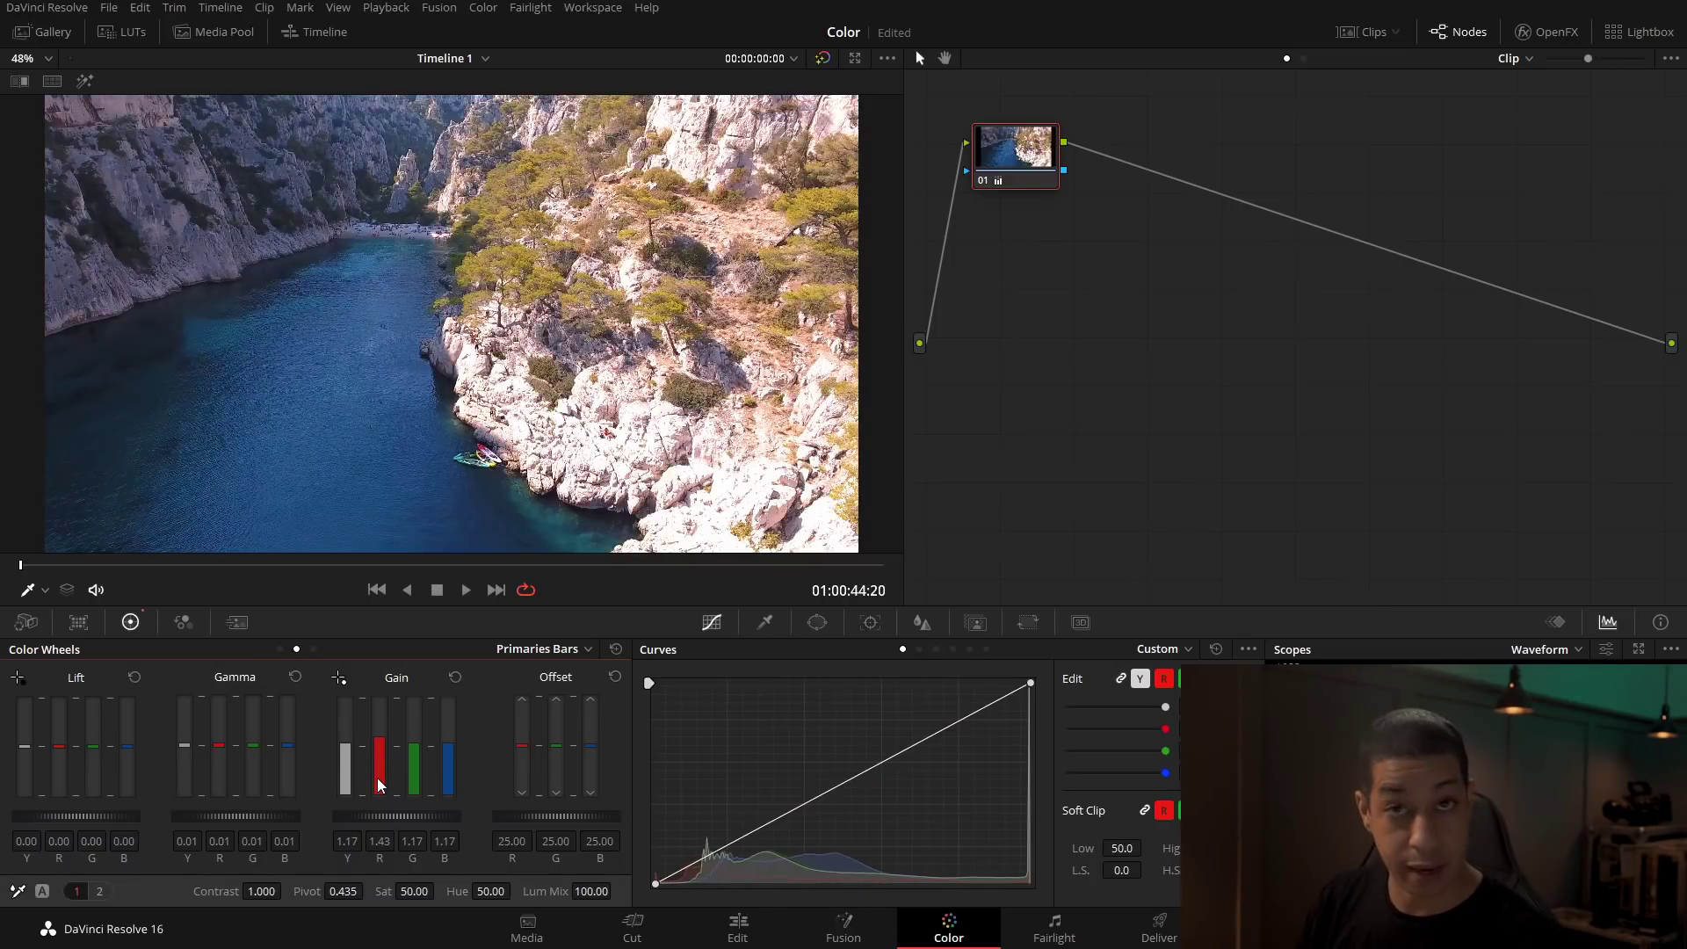
click(455, 676)
click(281, 650)
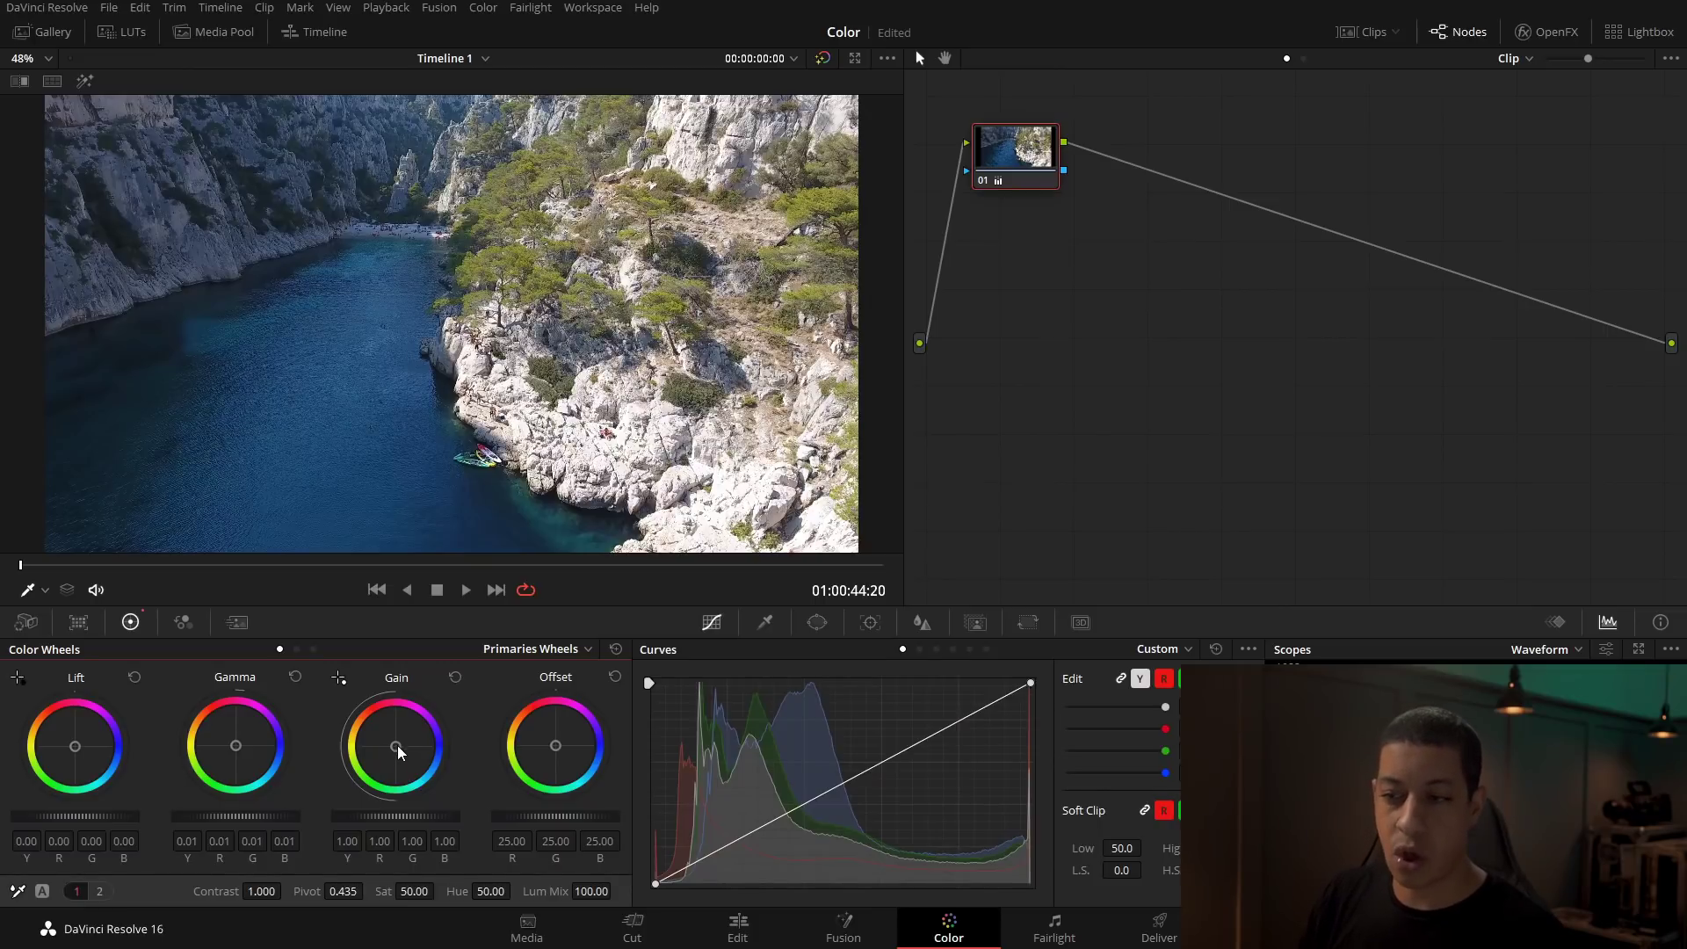
- Warm the Gain toward orange (R 1.16, G 0.96, B 0.90) and view the primaries as bars
drag(398, 753, 395, 748)
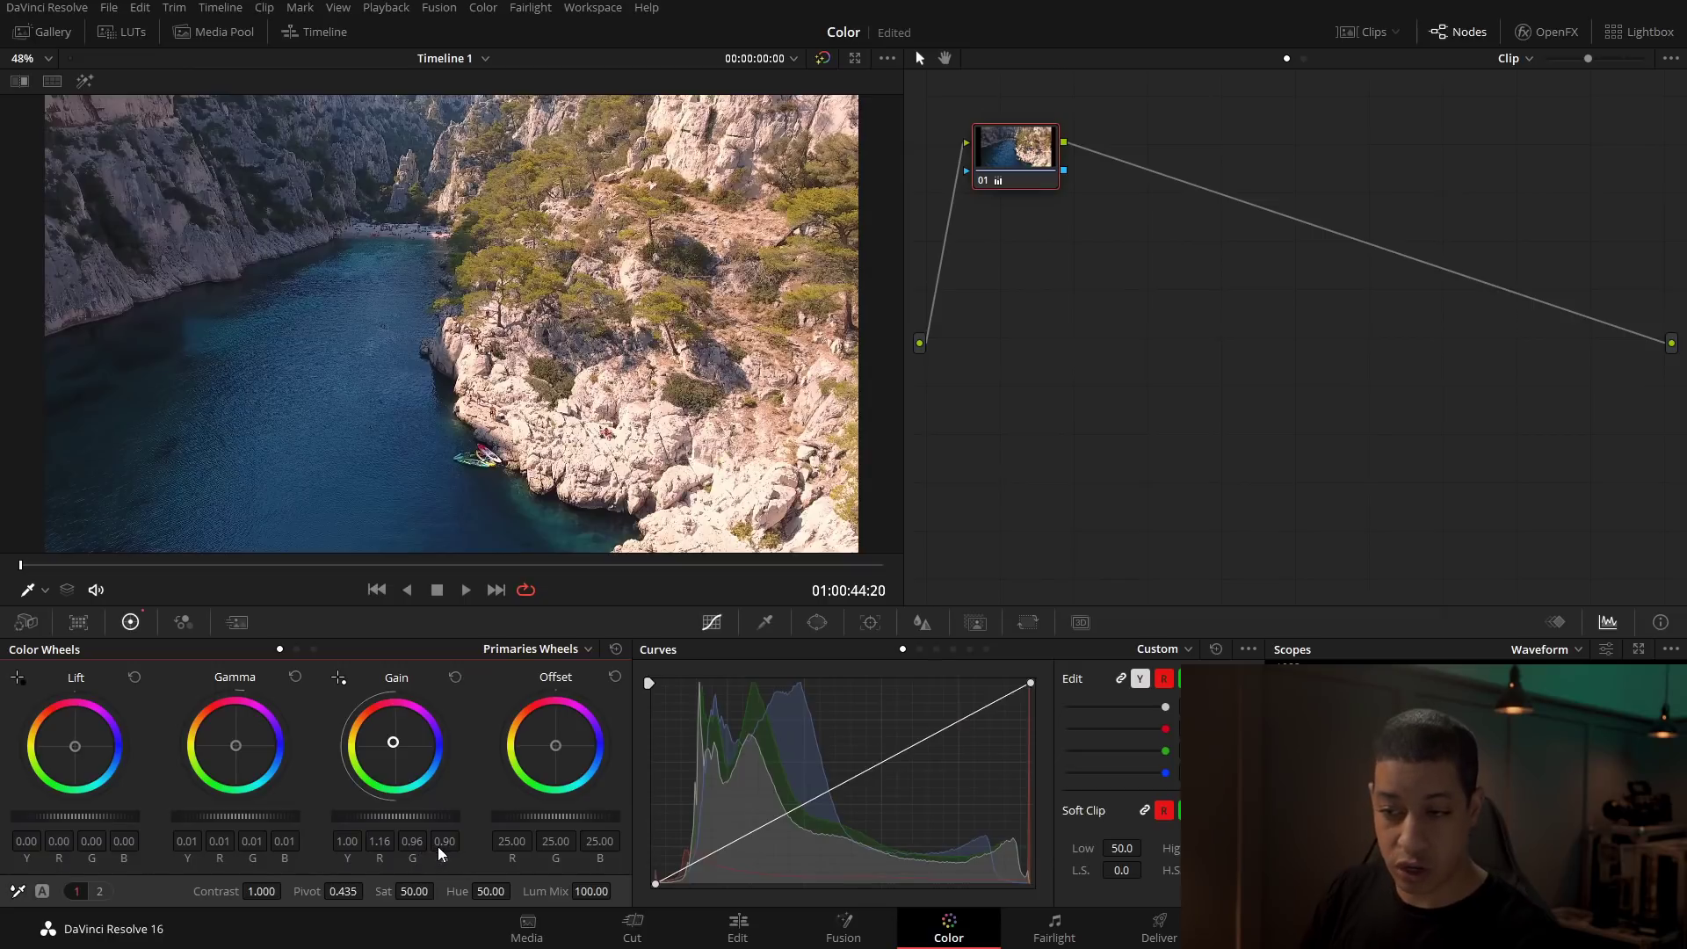
click(297, 649)
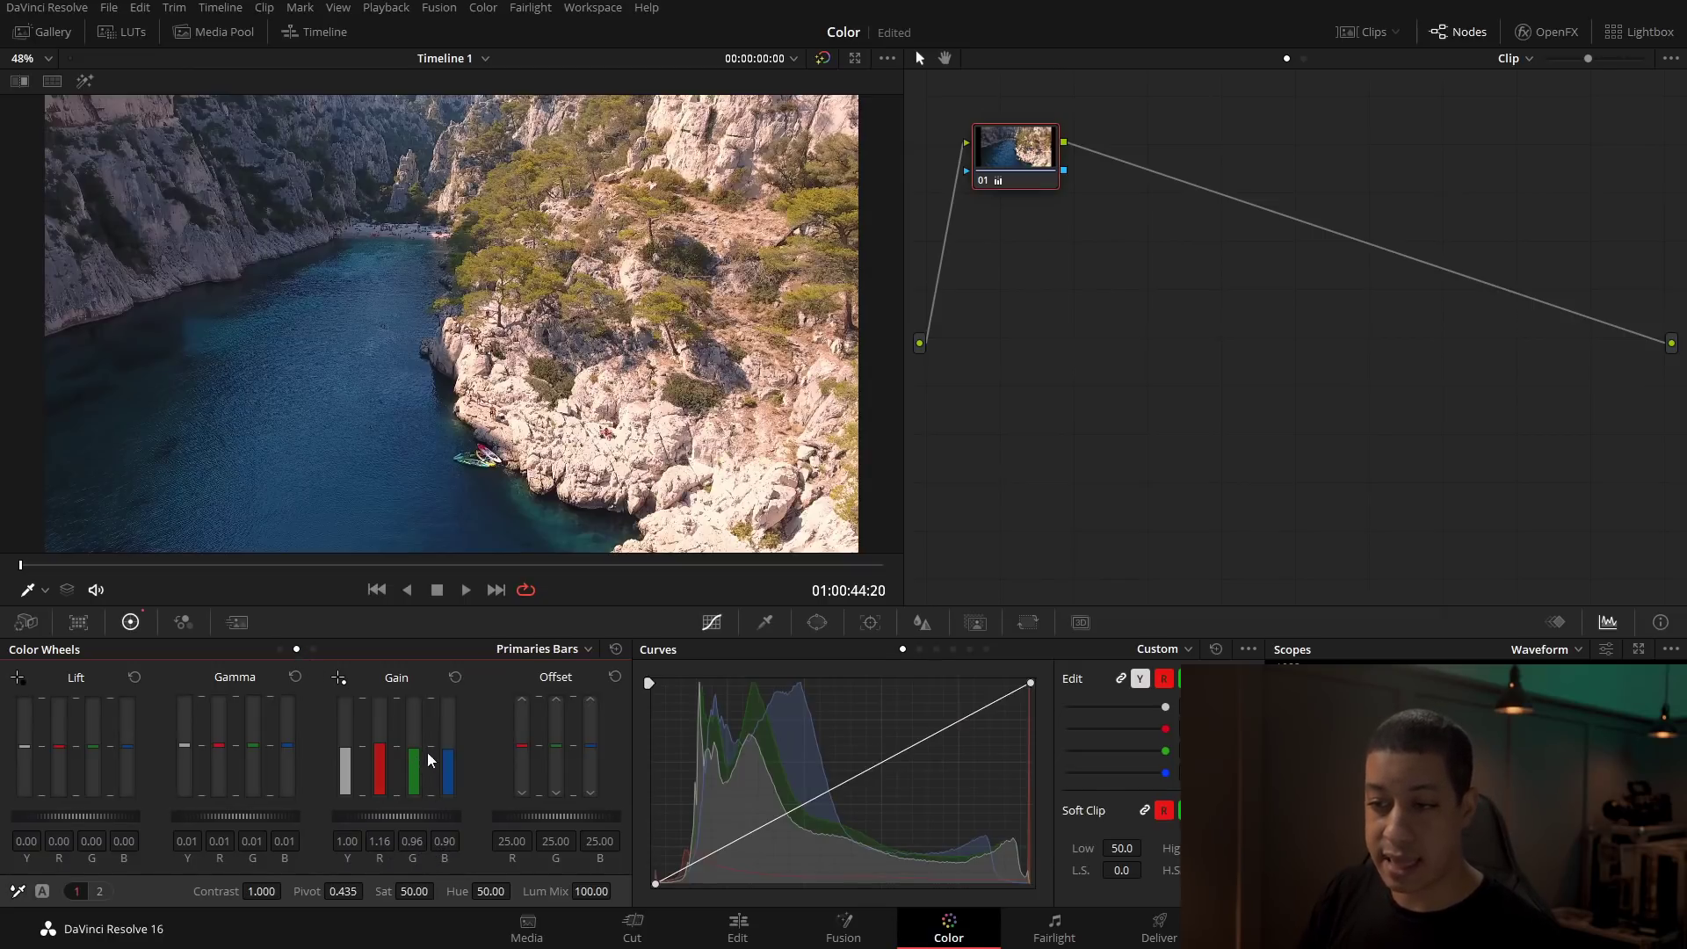
- Push the Gain strongly toward orange and read its values in the bars view
click(280, 650)
drag(393, 743, 304, 690)
click(297, 649)
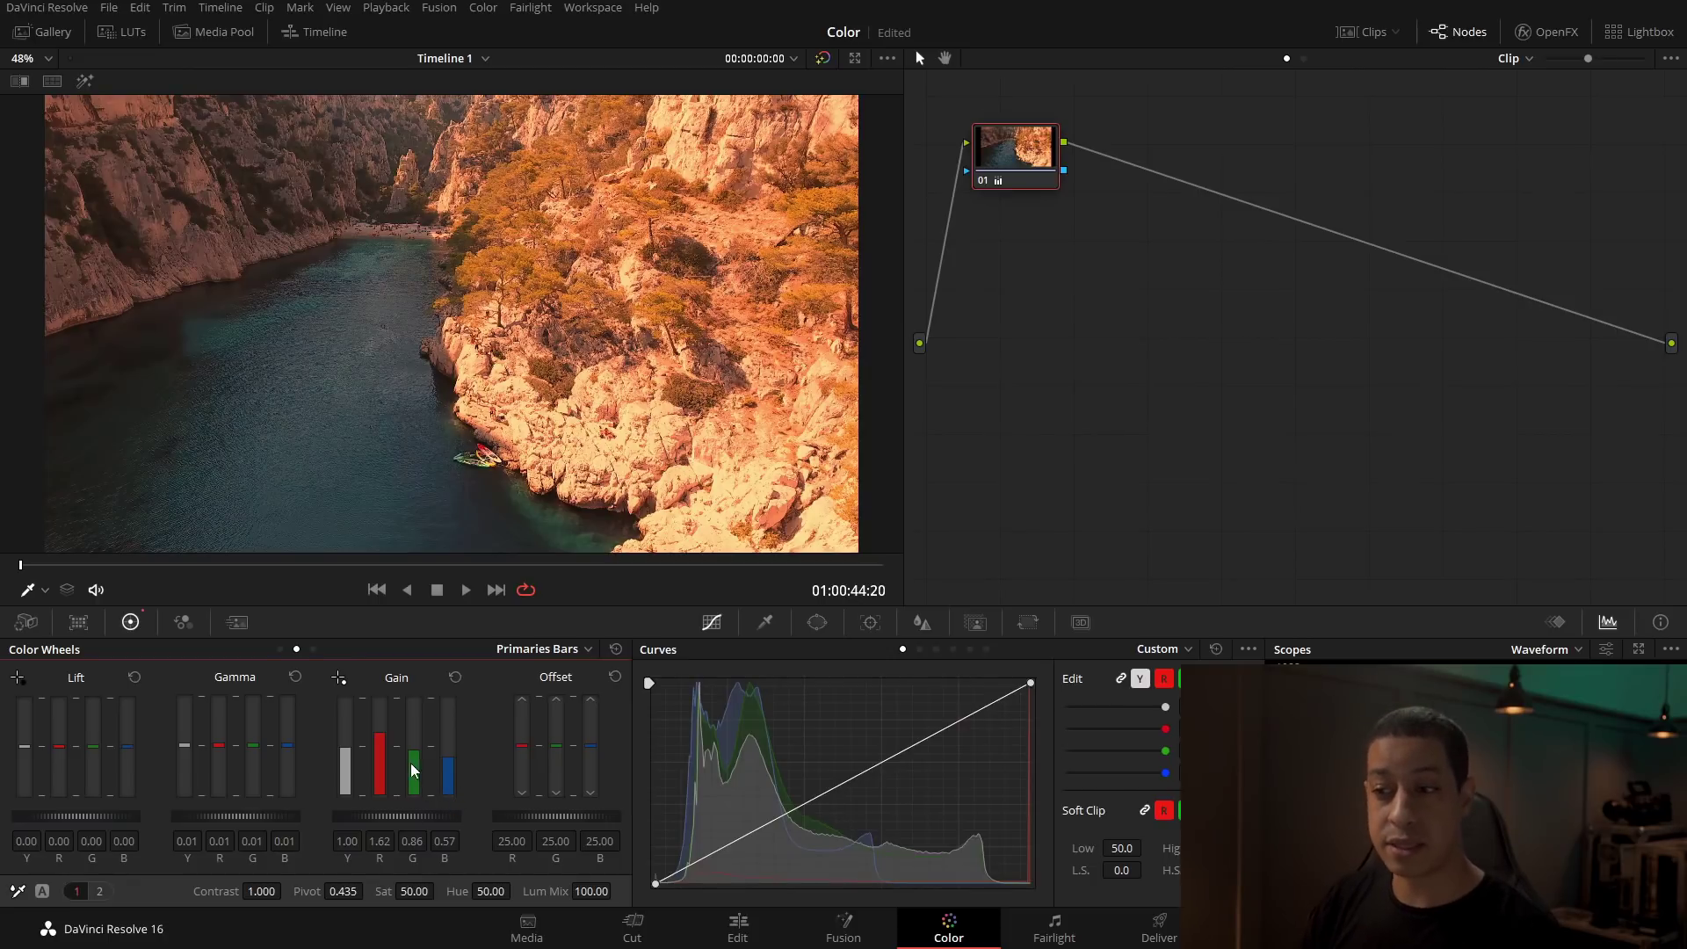
- Test raising gain luminance to 1.55 and darkening gamma and gain, then reset Gain and Gamma
drag(349, 777, 350, 763)
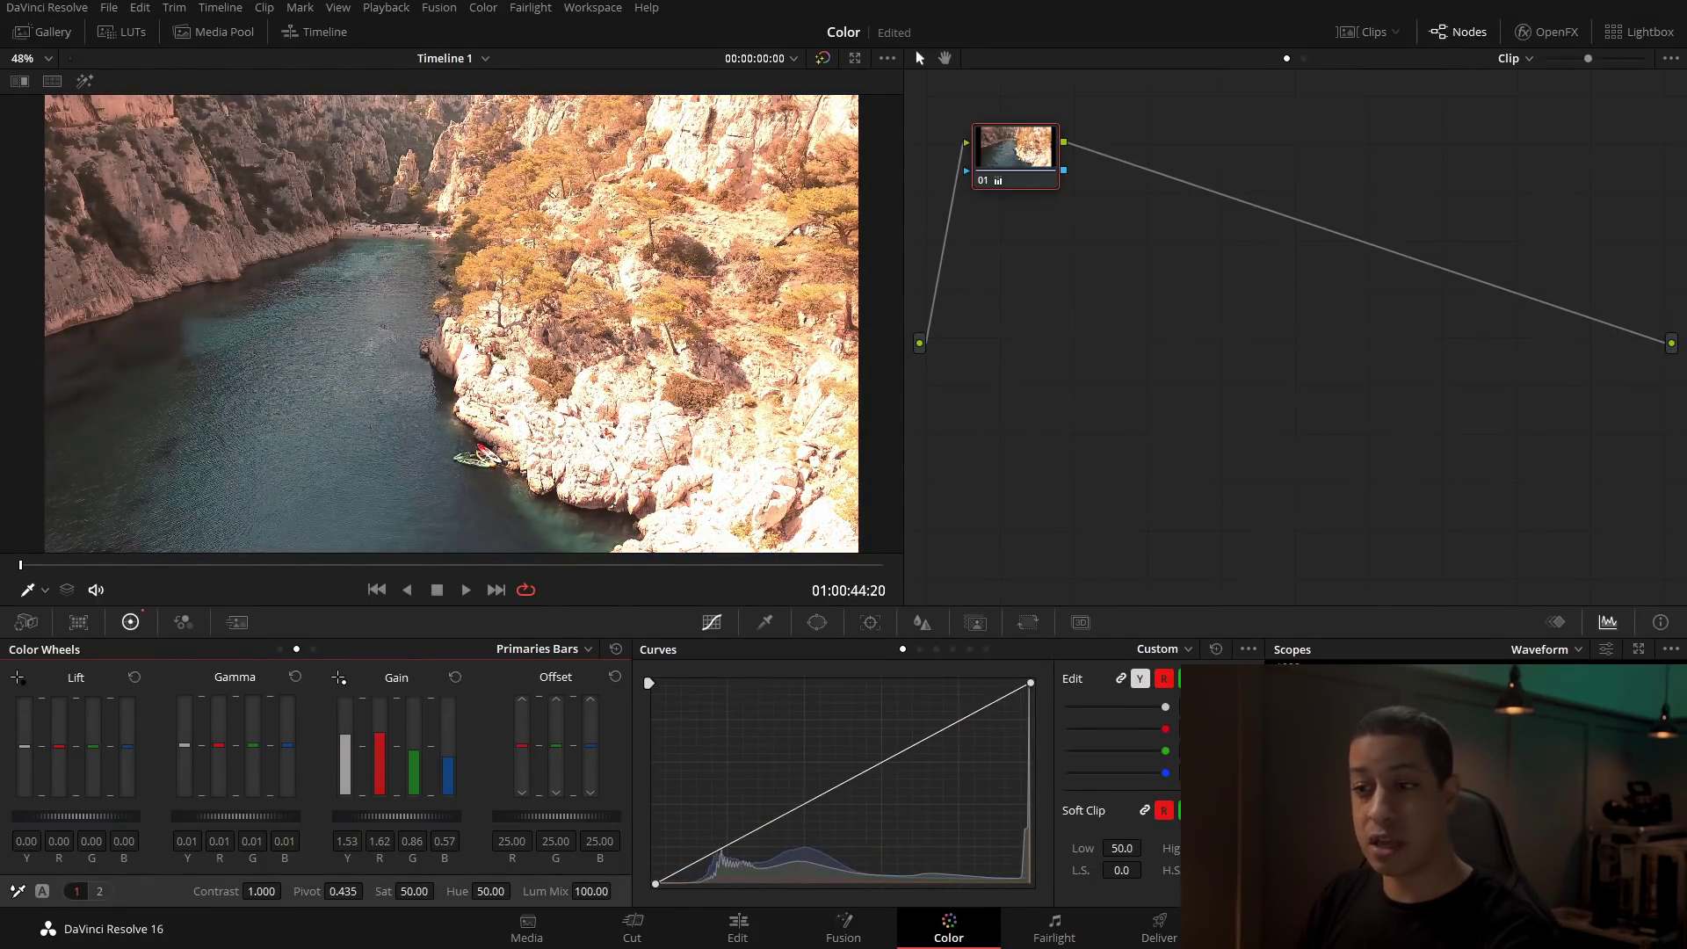
drag(184, 747, 192, 763)
drag(351, 694, 352, 708)
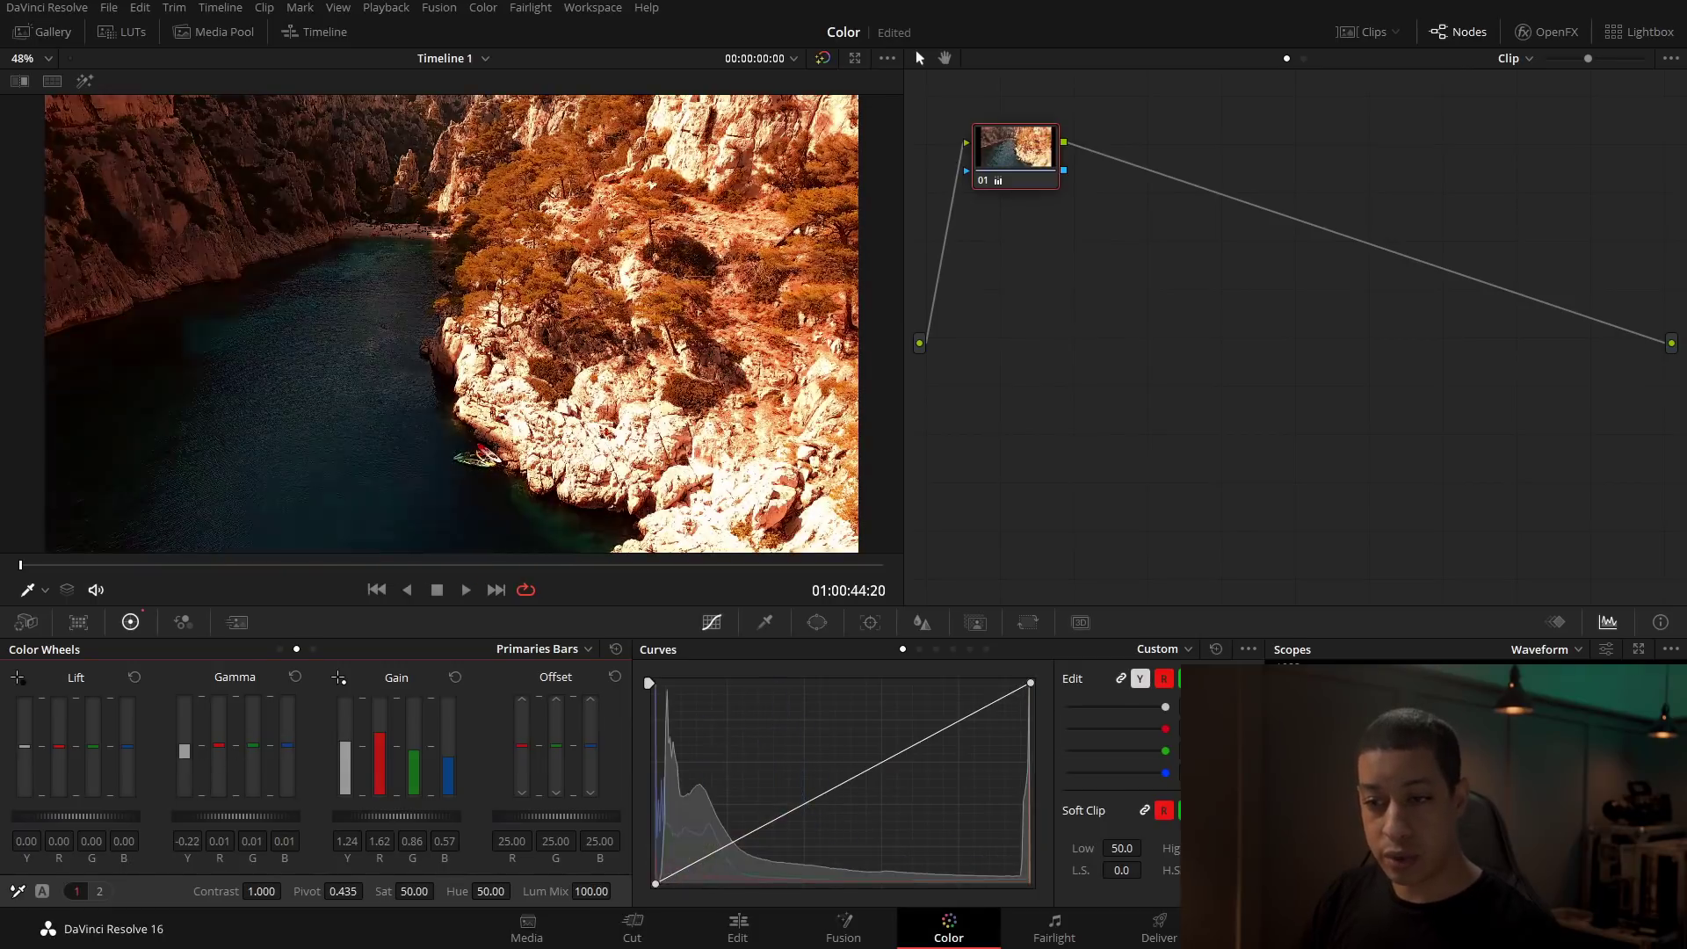
click(456, 677)
click(295, 677)
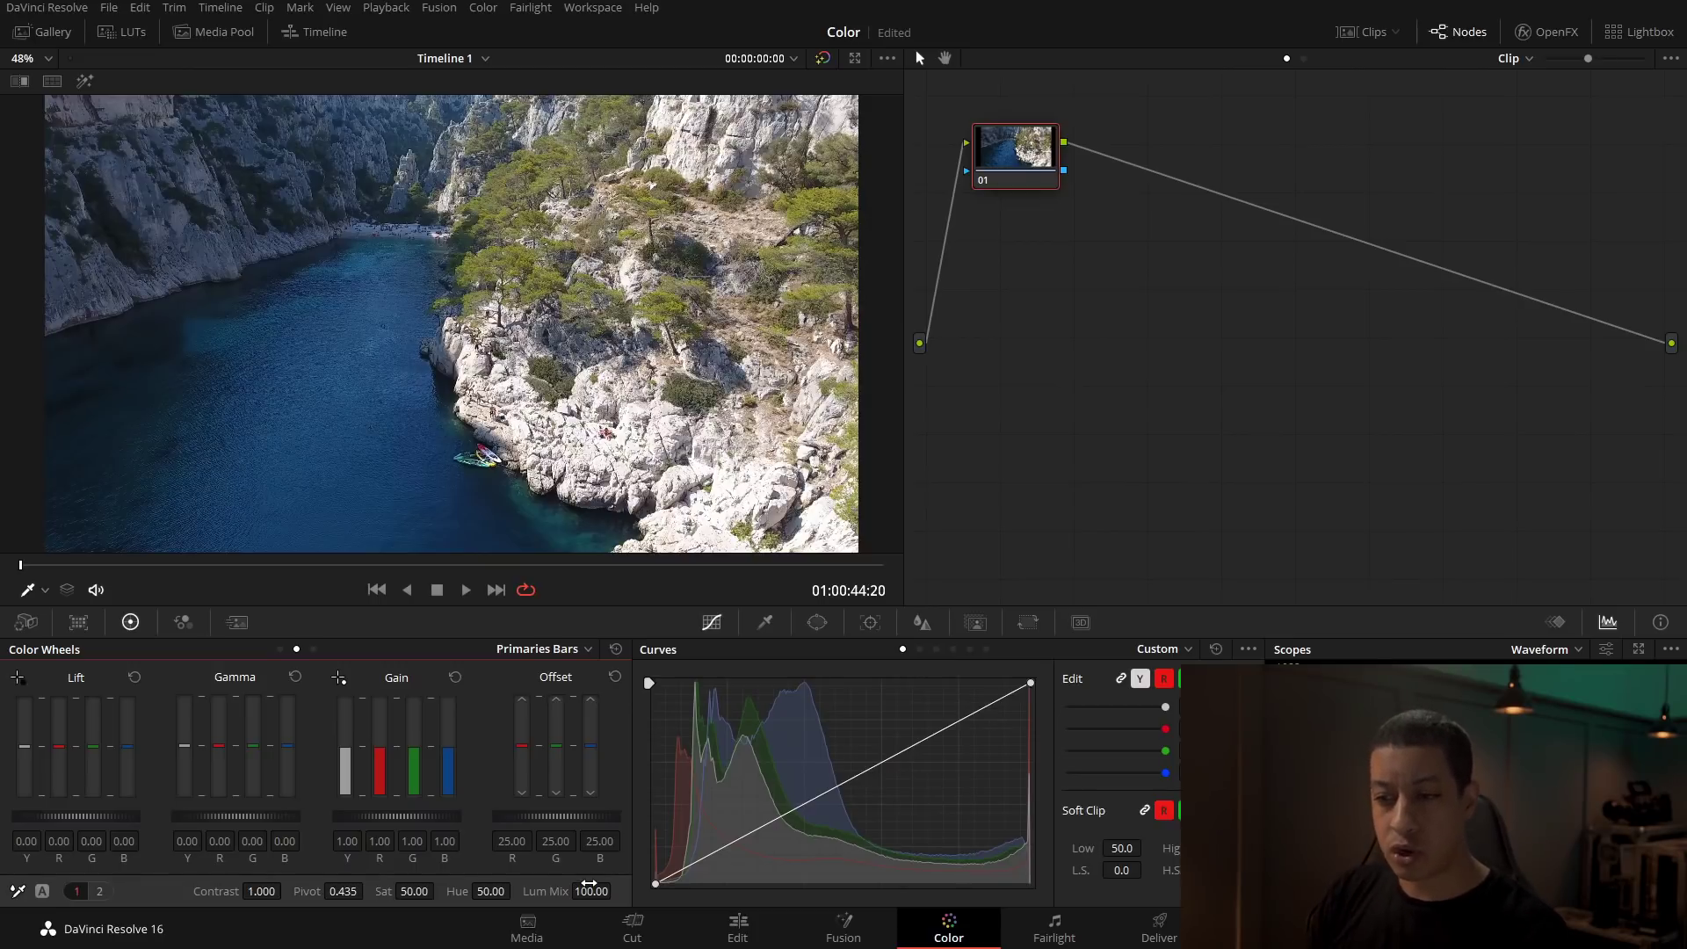
- Brighten with master Gain, then test Lum Mix at 0 and 12 while raising and lowering Gain Y
click(280, 648)
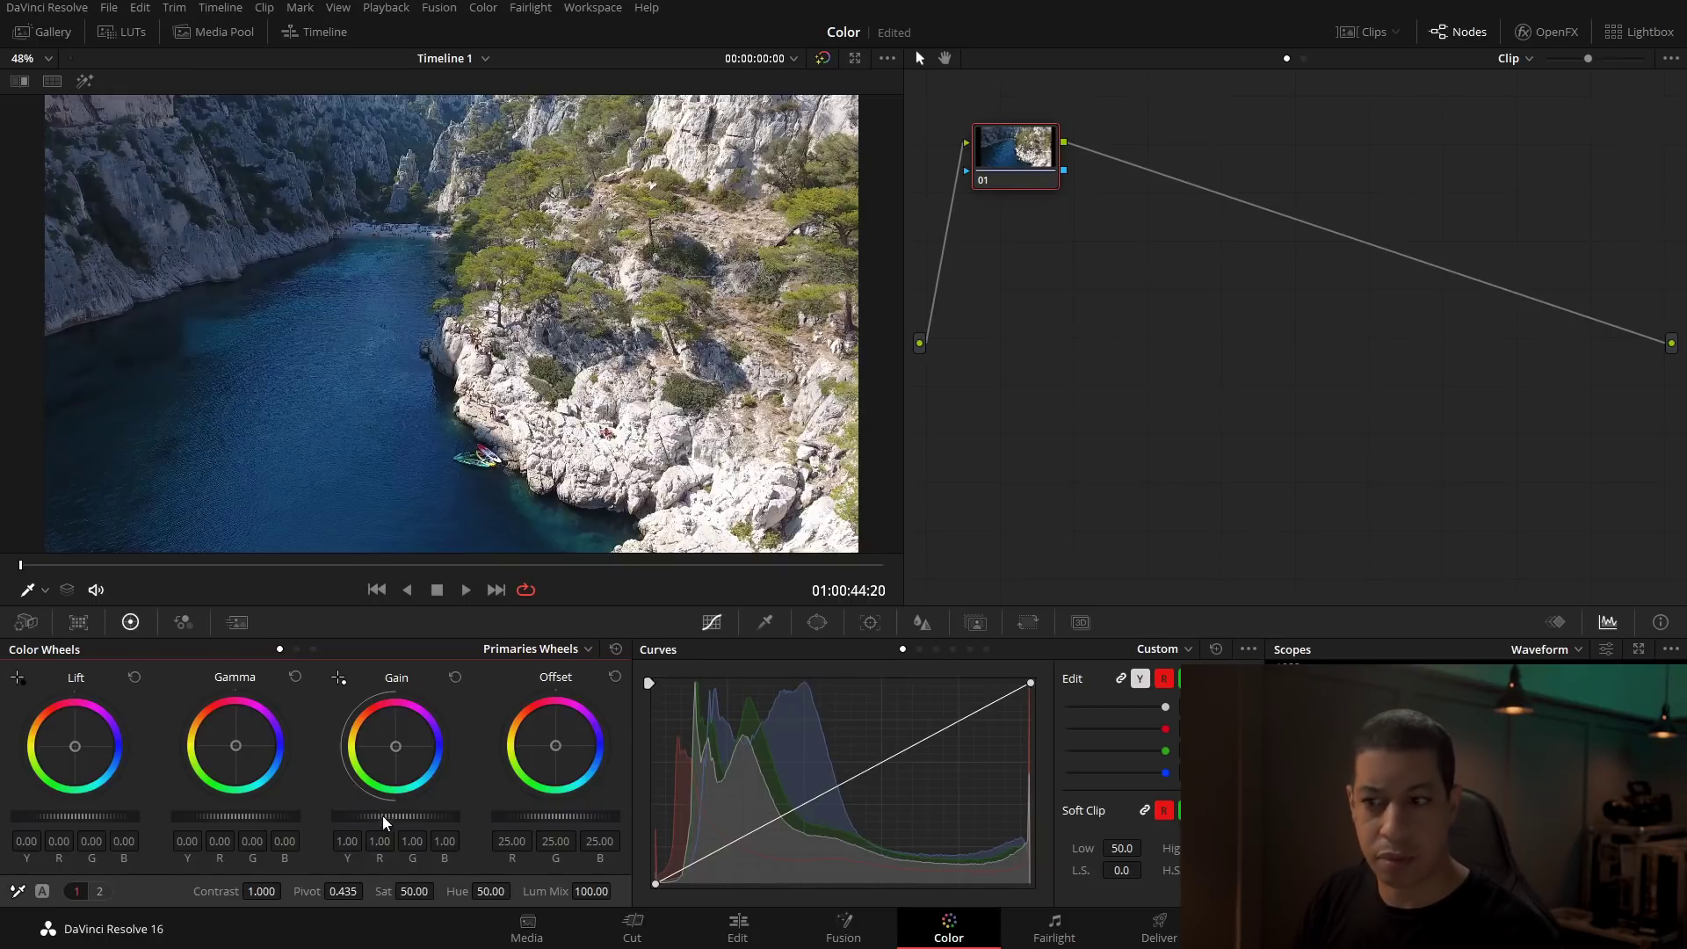
mouse_move(379, 817)
mouse_down()
mouse_move(395, 816)
mouse_move(374, 816)
mouse_up()
click(296, 648)
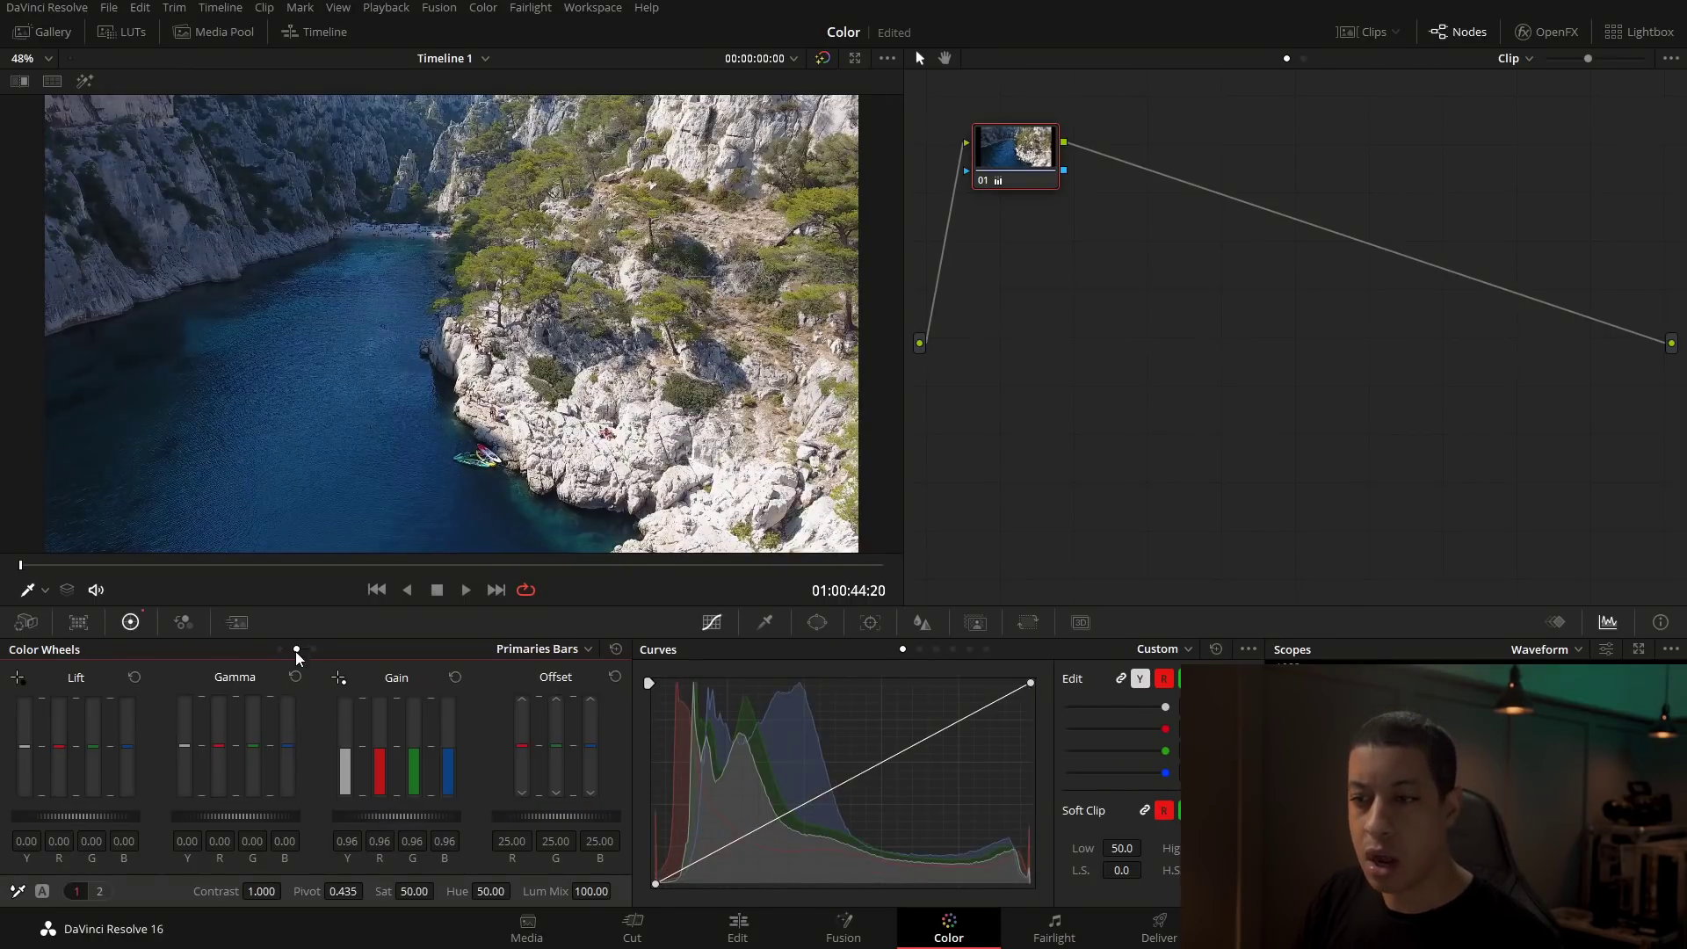
drag(590, 891, 527, 891)
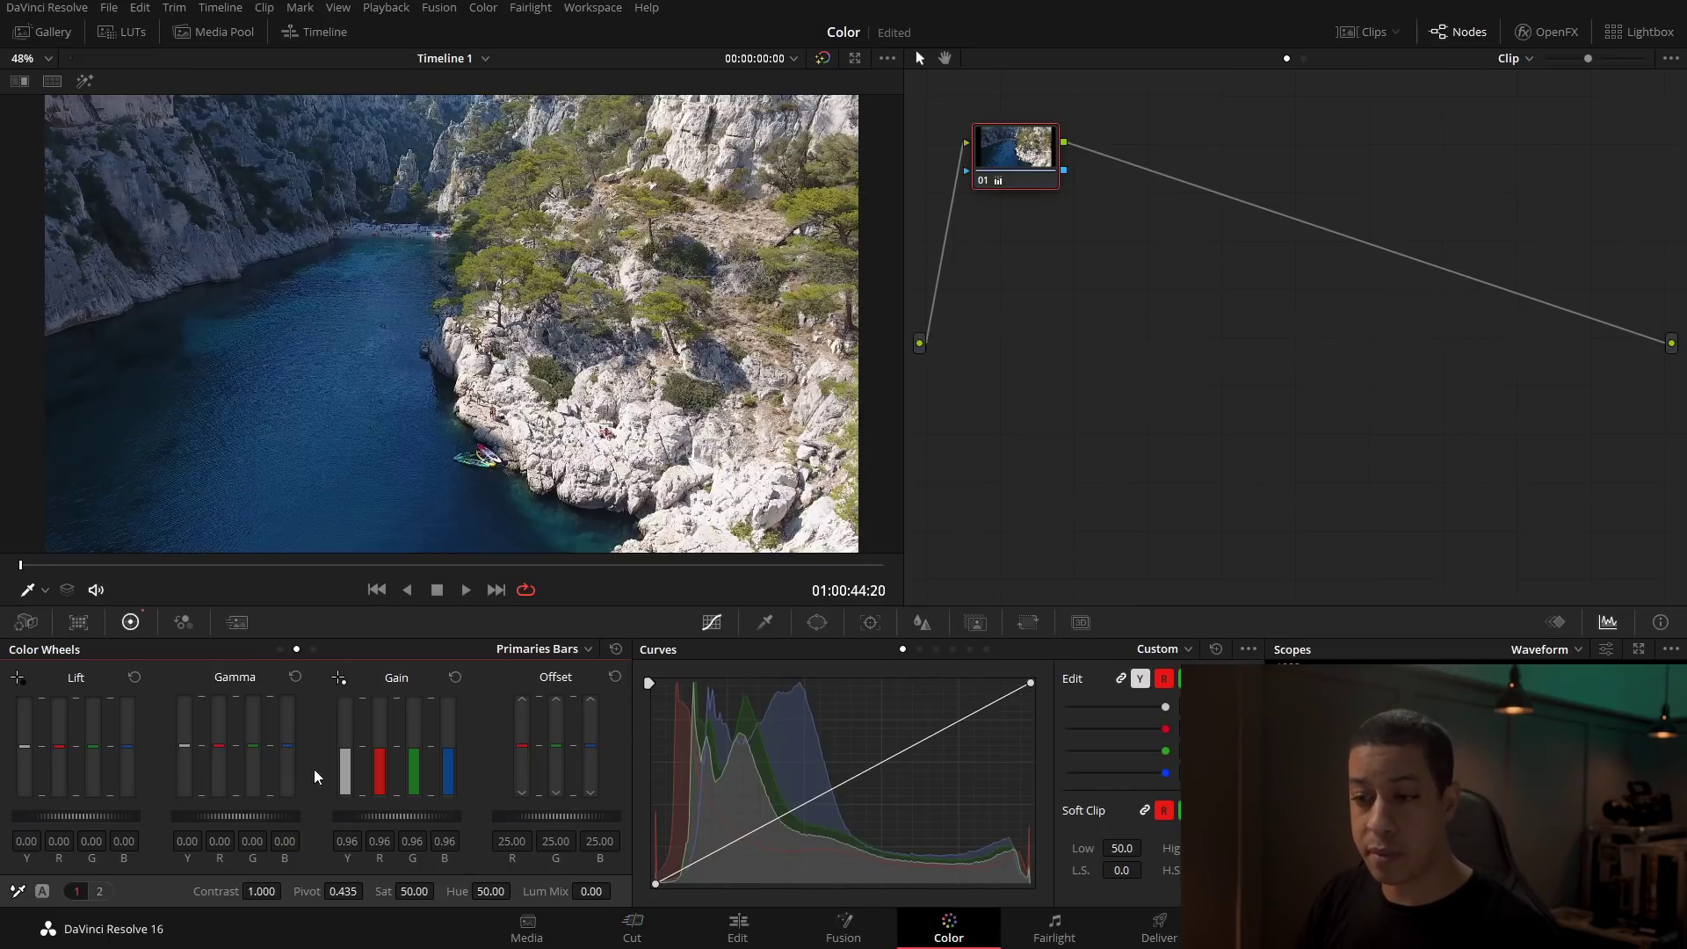
drag(345, 746, 345, 702)
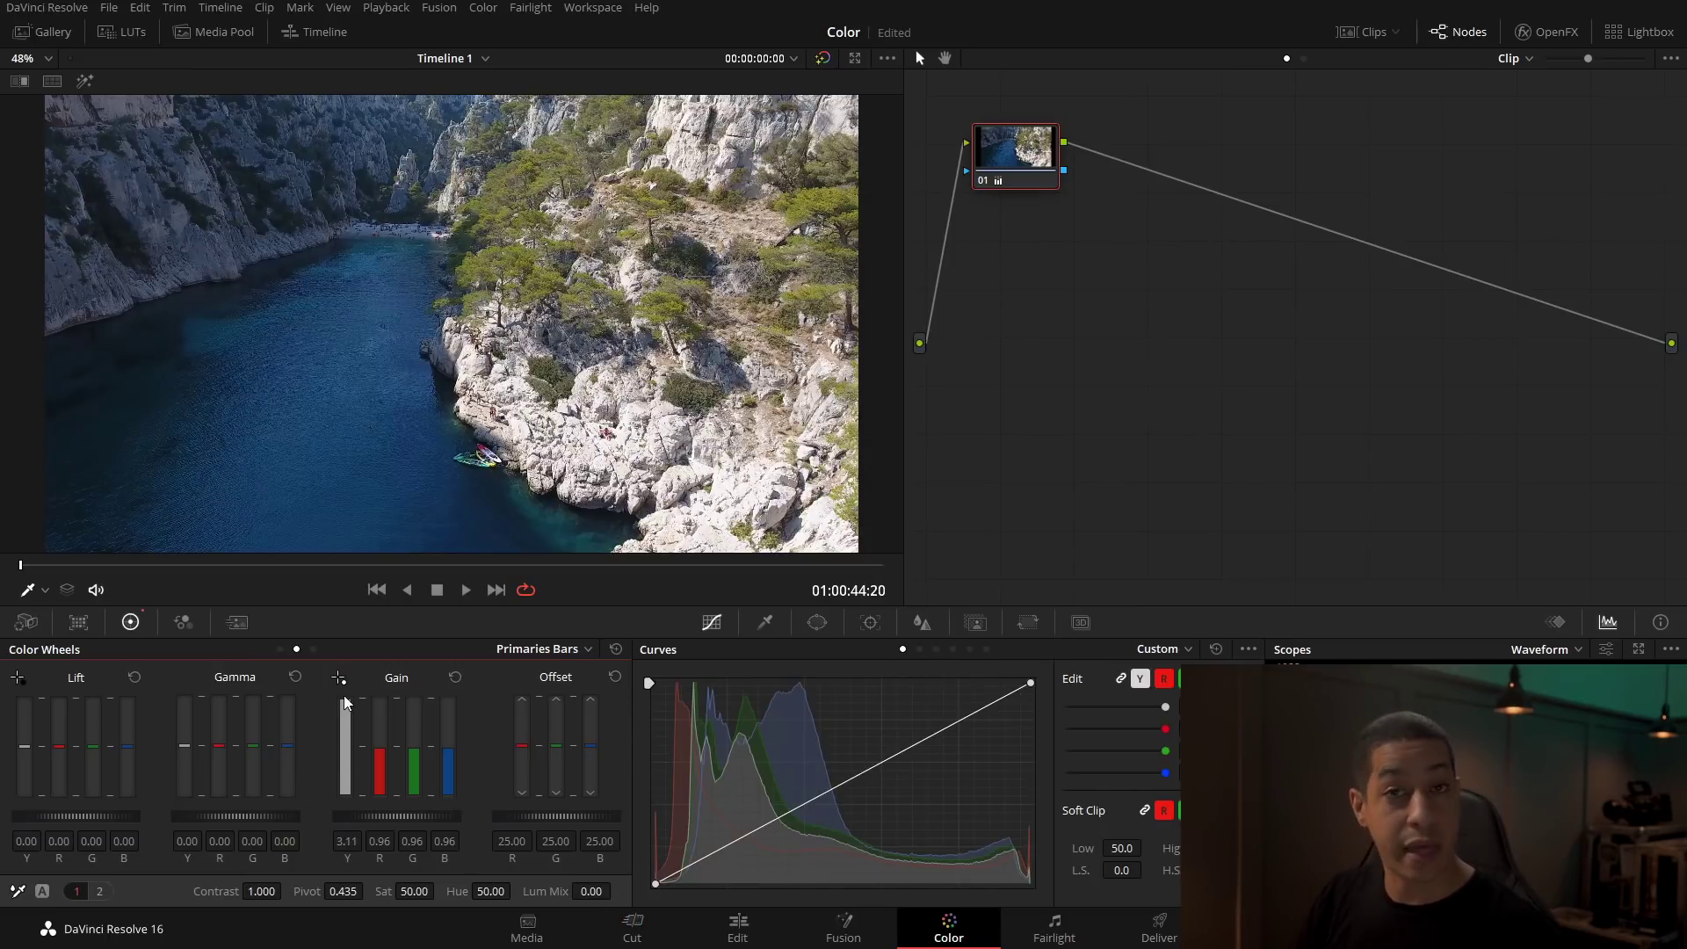
drag(591, 891, 615, 891)
drag(346, 701, 345, 729)
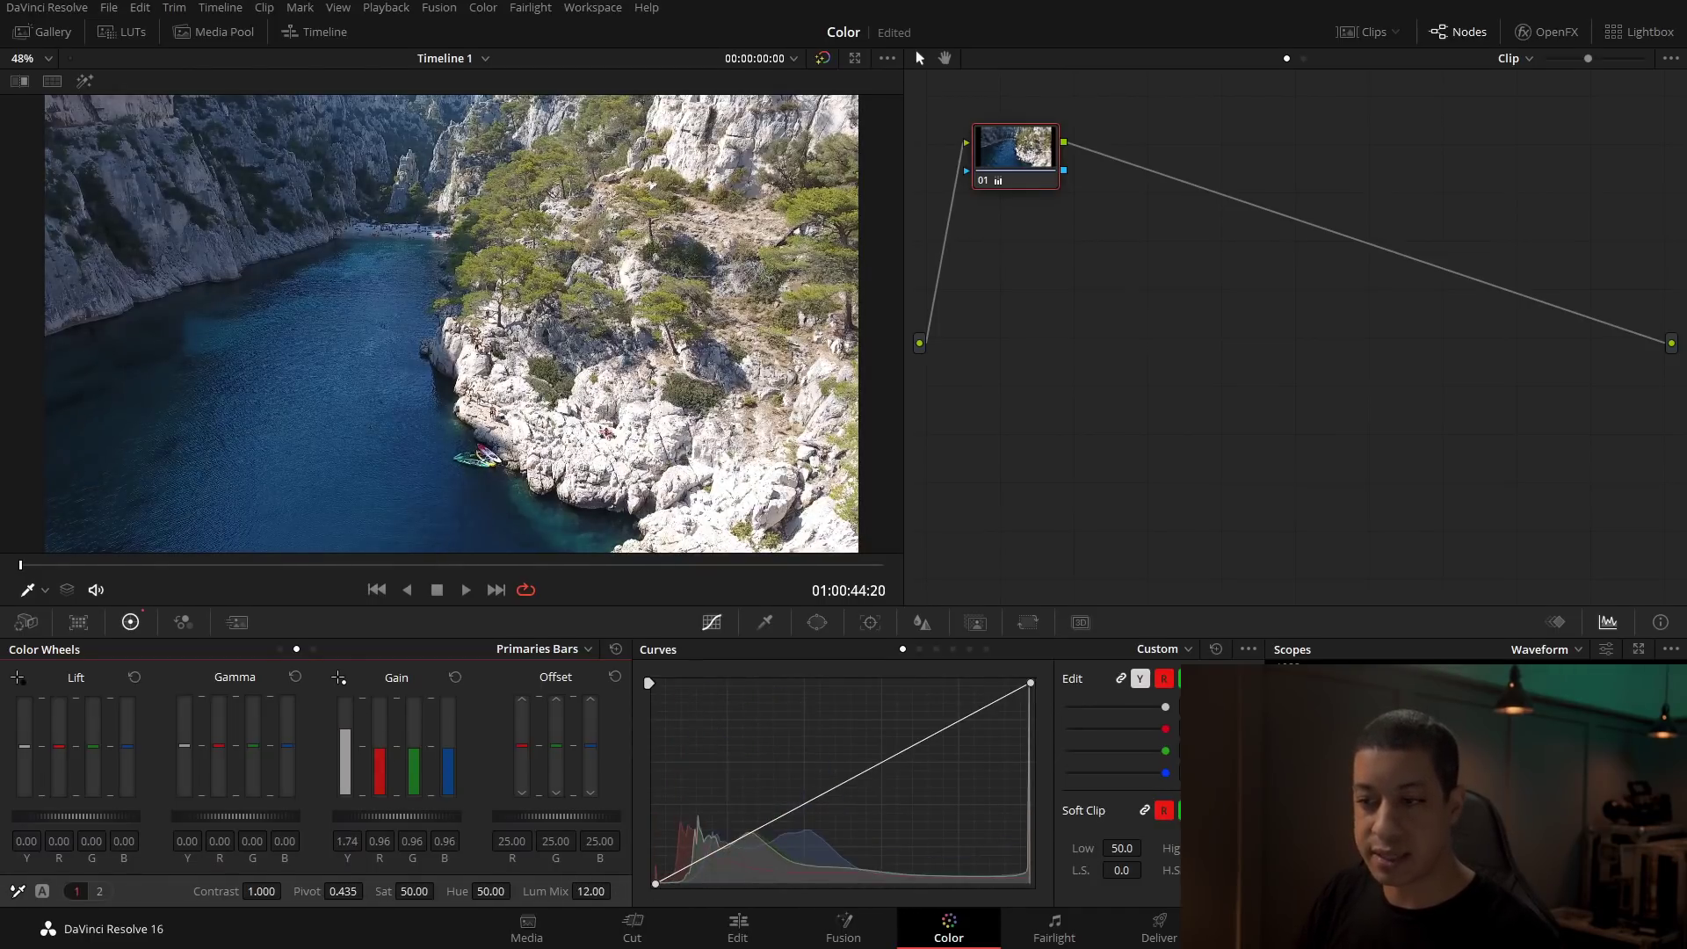
- Restore Lum Mix to 100, retest Gain Y, then reset all primaries and return to wheels
double_click(581, 892)
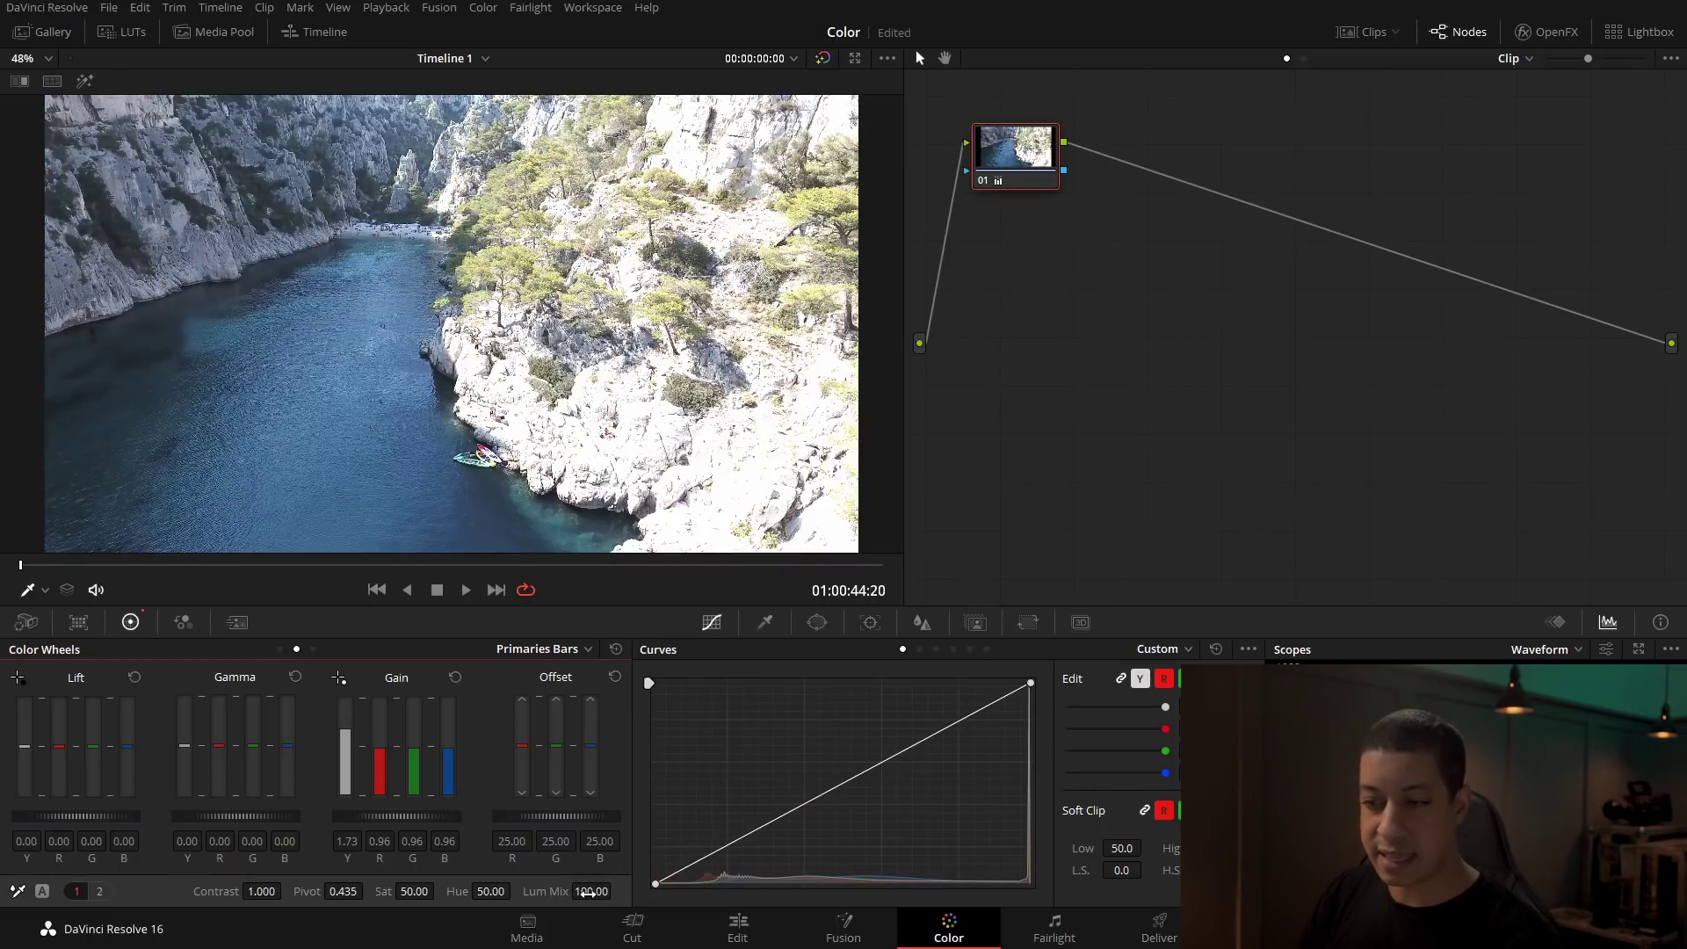
mouse_move(345, 733)
mouse_down()
mouse_move(344, 766)
mouse_move(346, 703)
mouse_up()
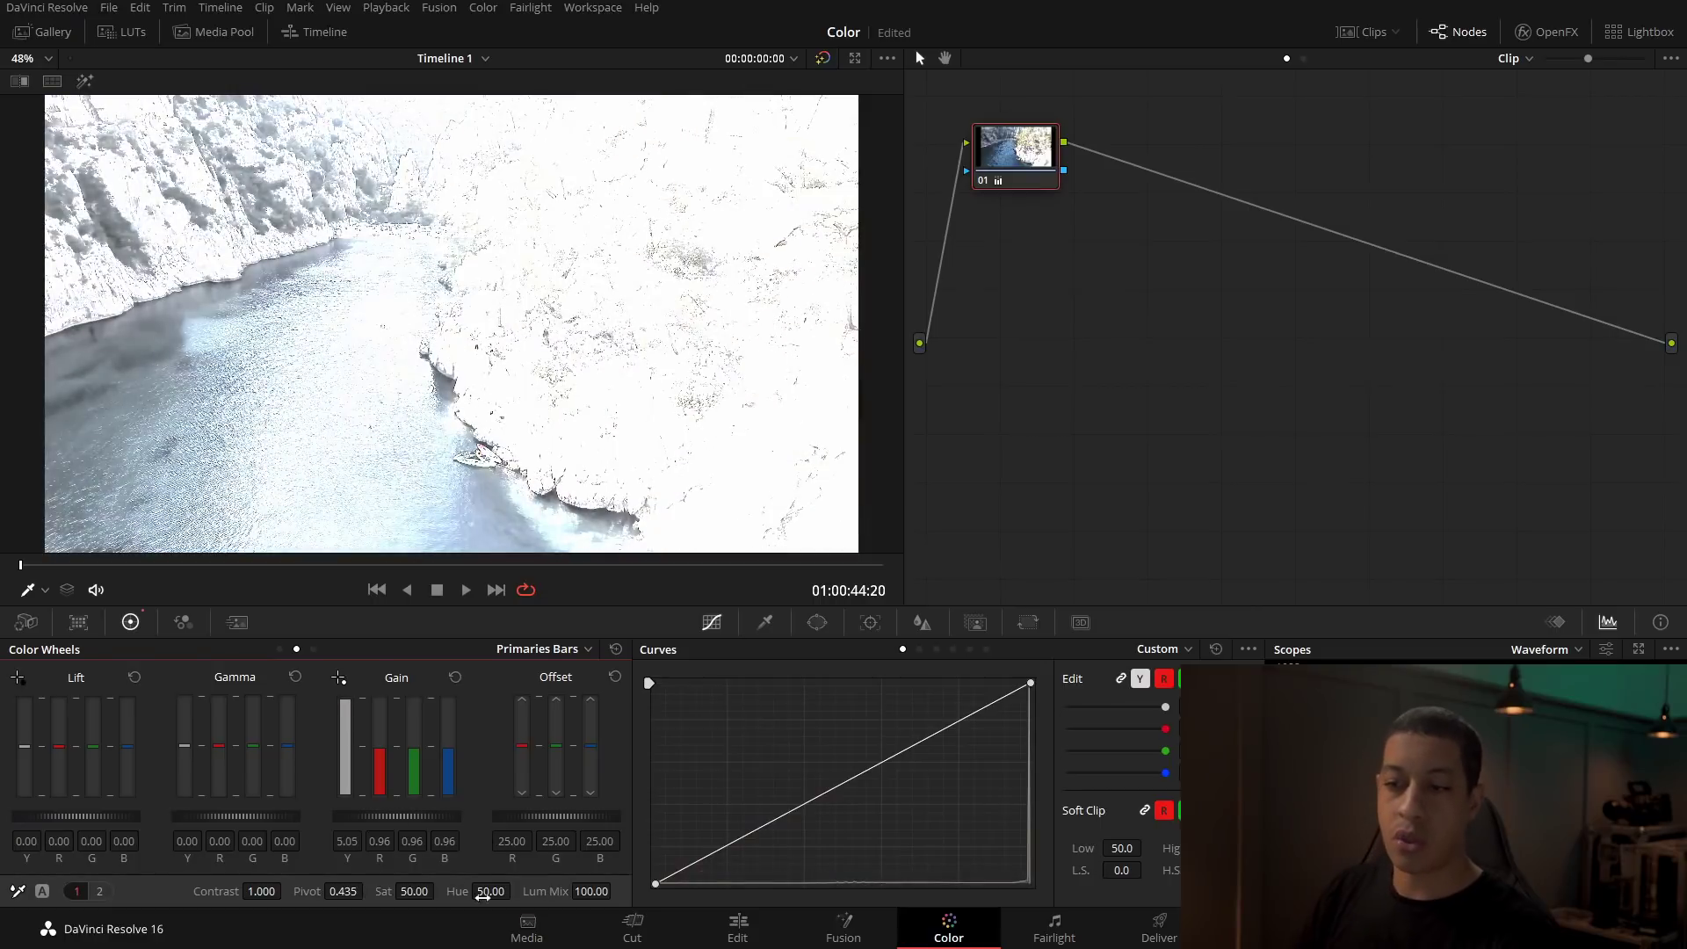
drag(590, 891, 532, 891)
mouse_move(345, 712)
mouse_down()
mouse_move(346, 773)
mouse_move(371, 720)
mouse_up()
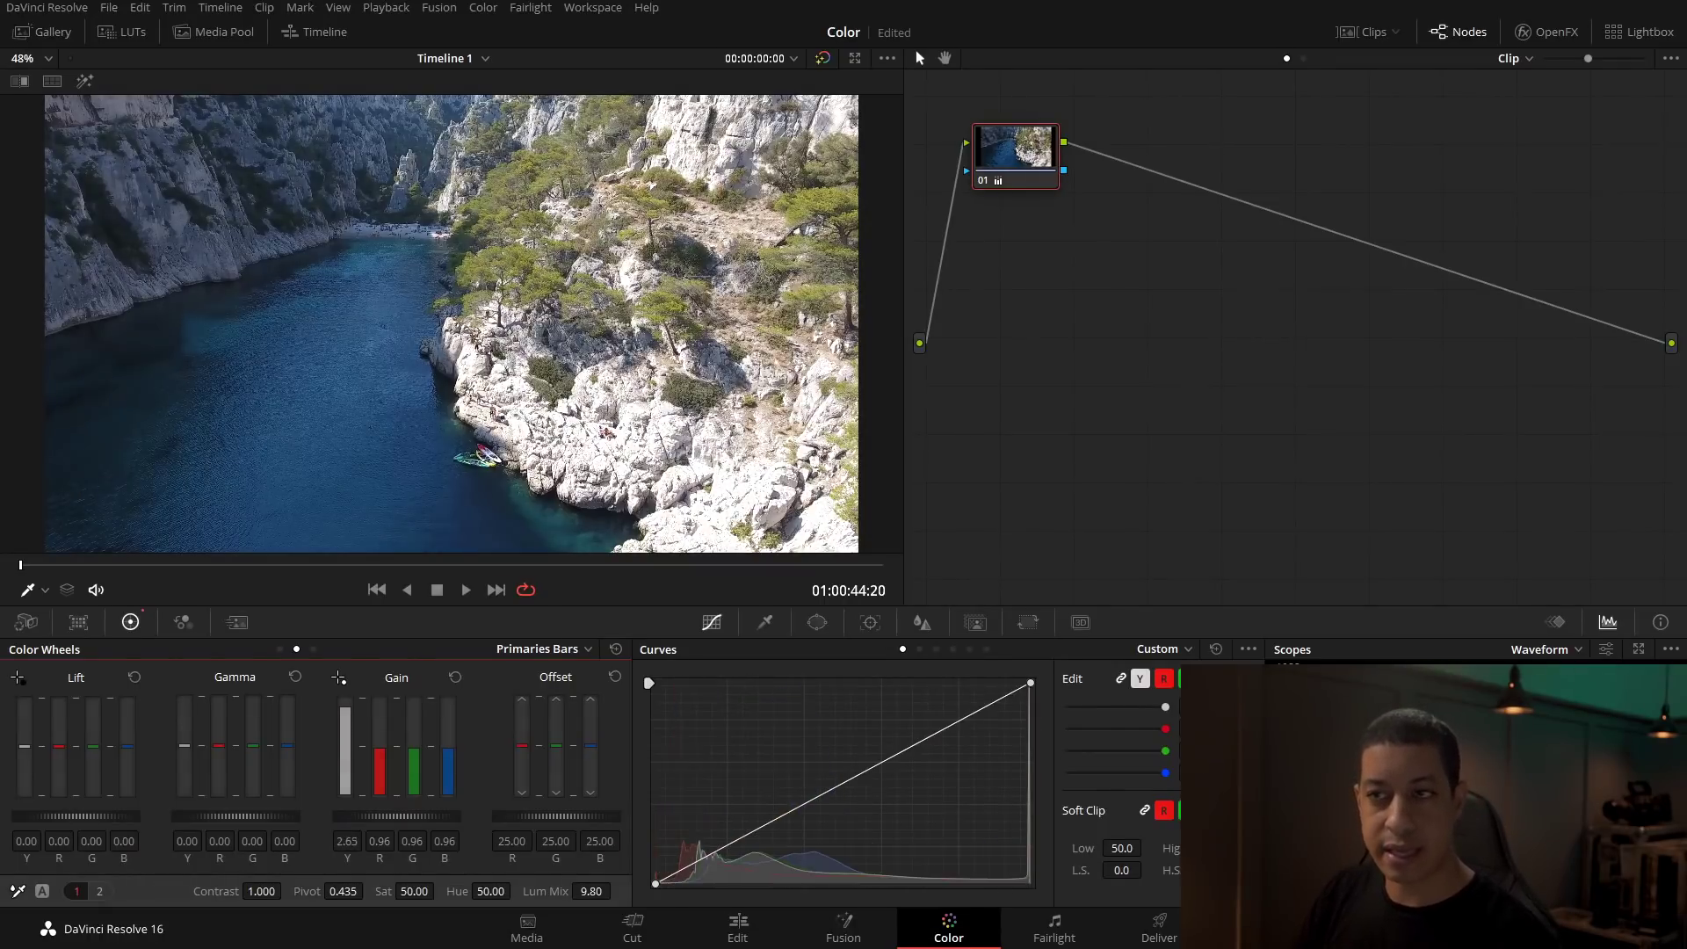
click(615, 649)
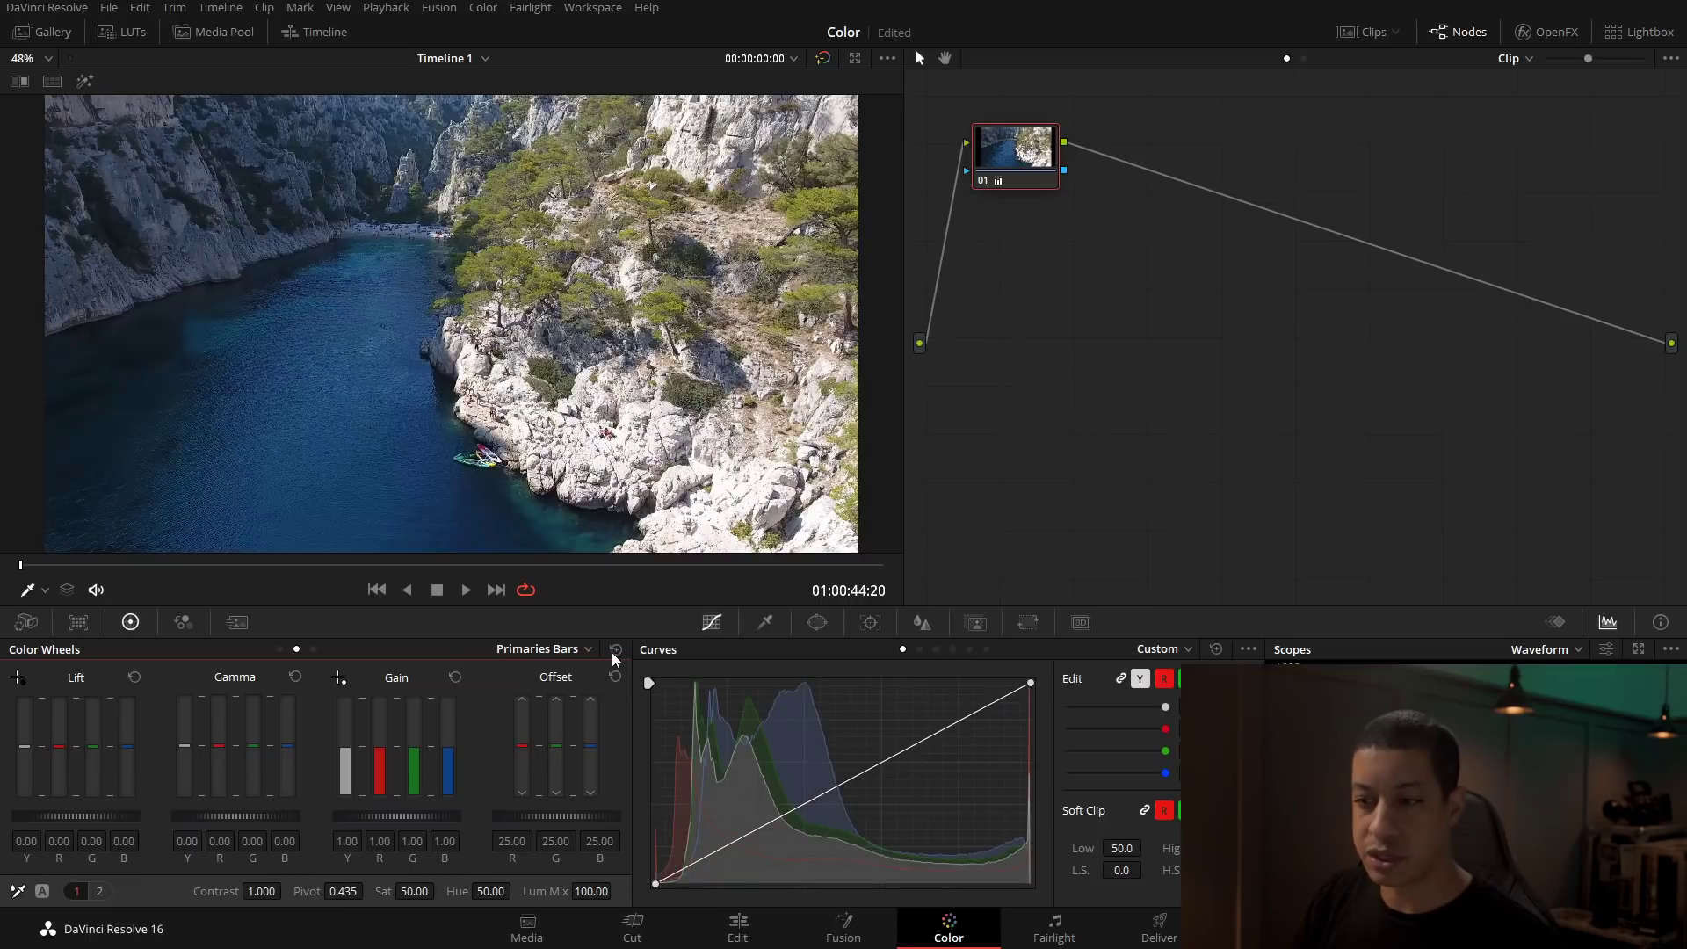
click(280, 650)
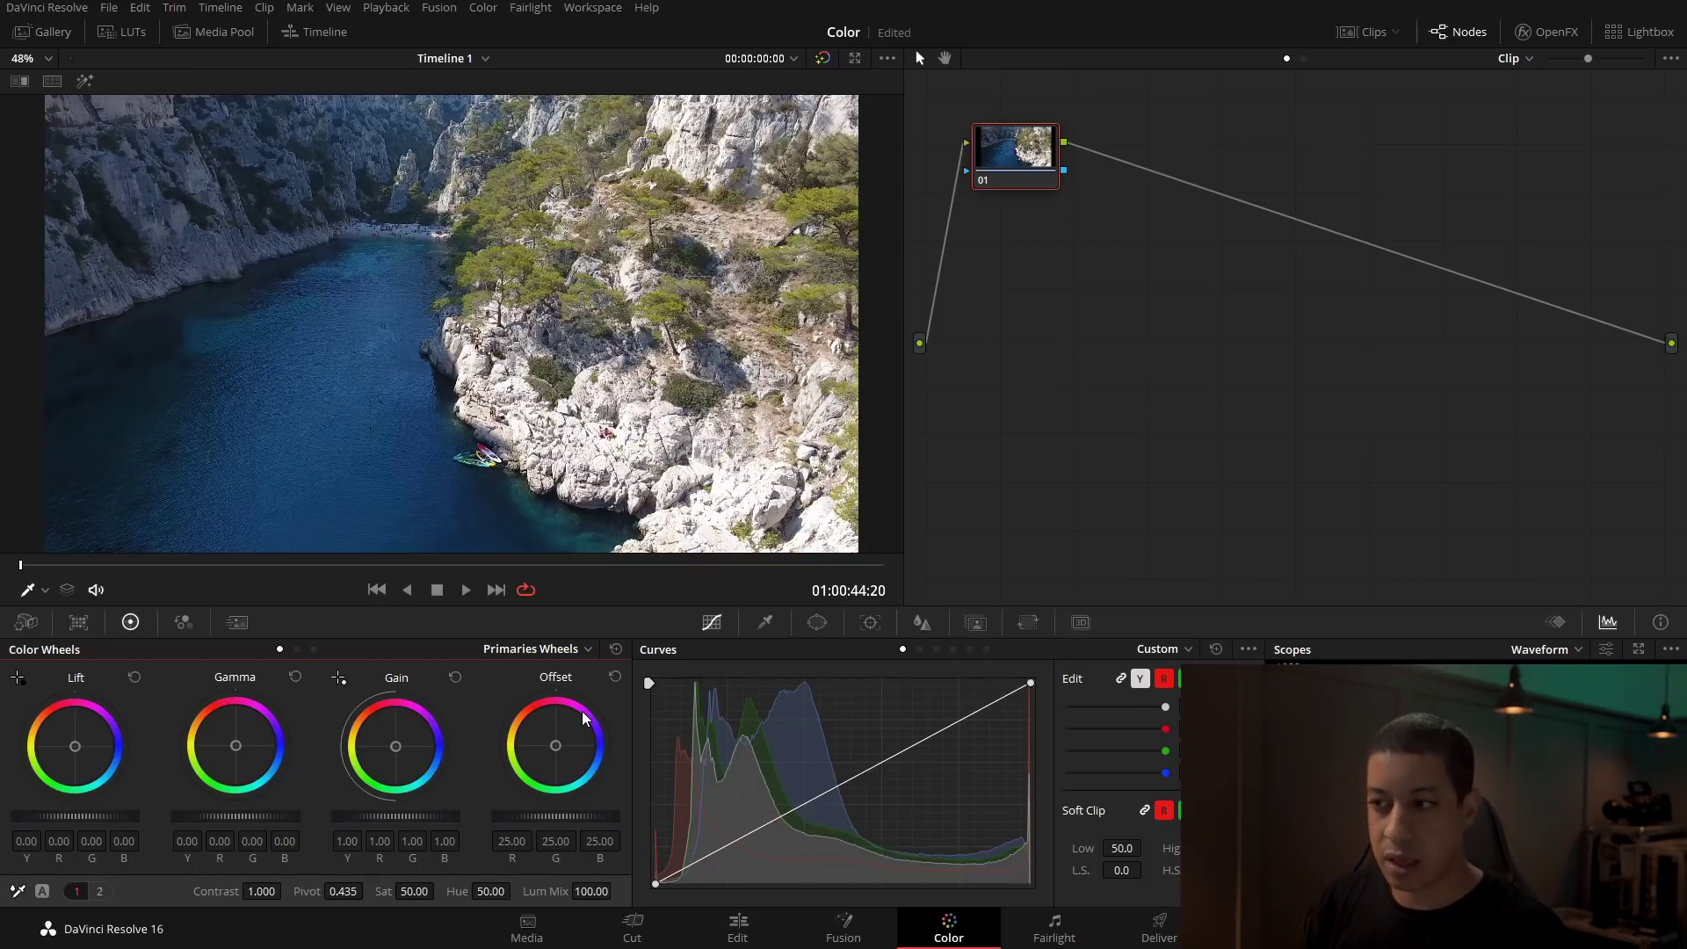
- Turn on the Clips strip to show all six timeline clip thumbnails
click(1353, 33)
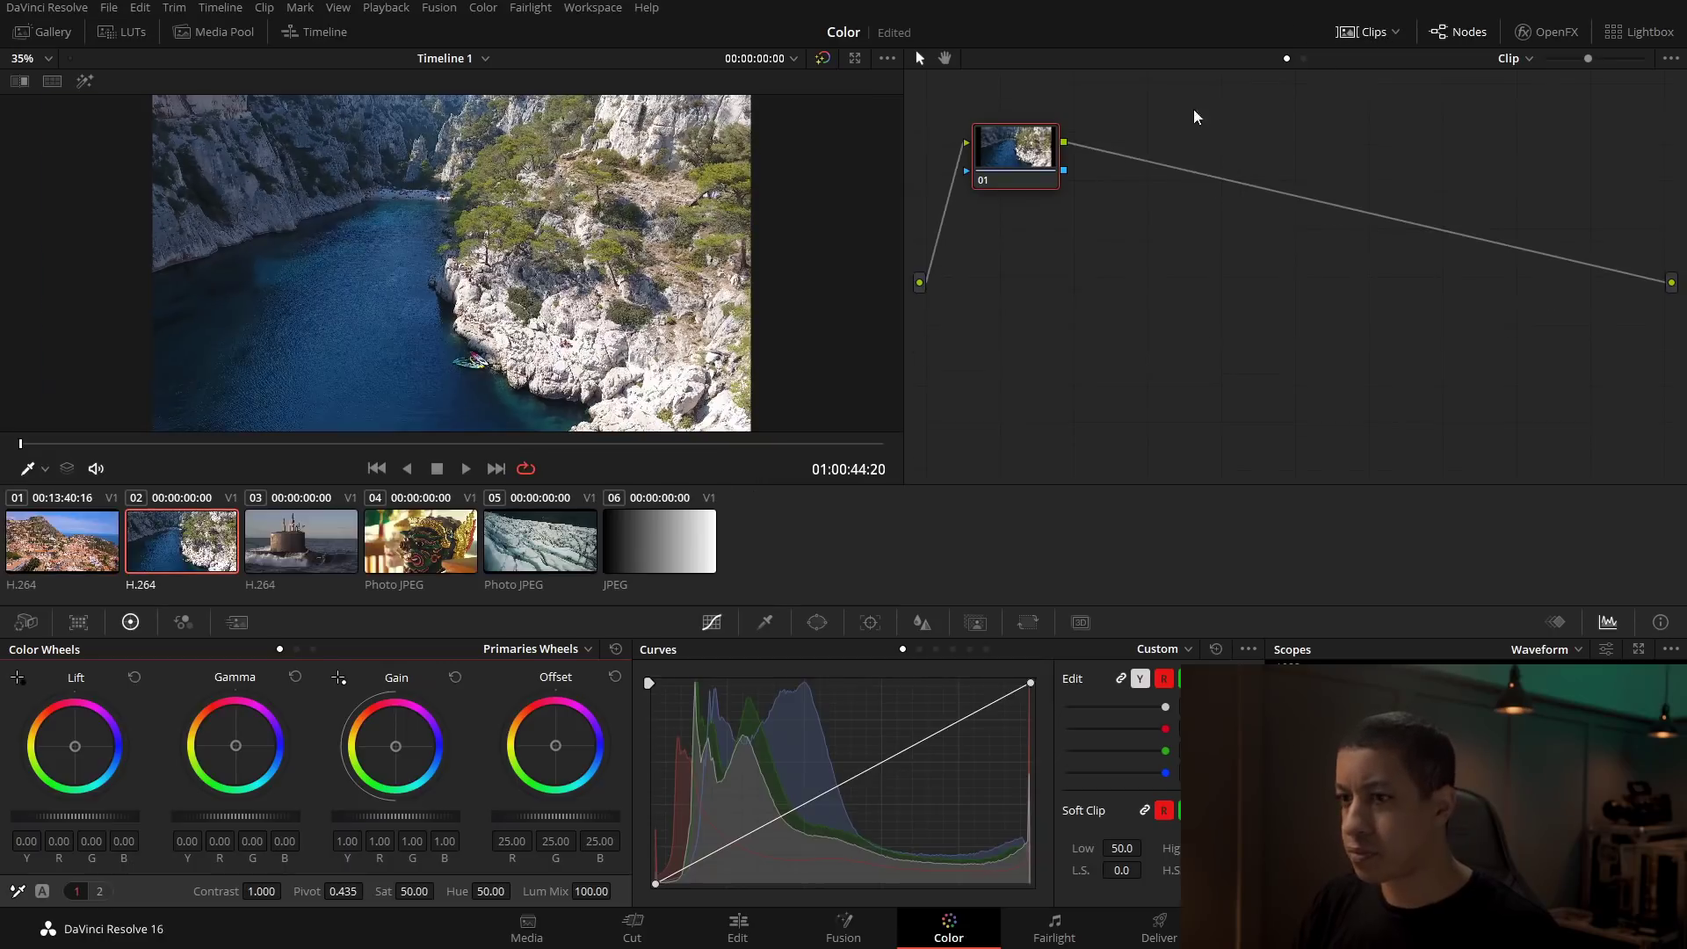
- Select gradient clip 06, test warm and blue Offset shifts, then reset Offset to 25.00
click(688, 531)
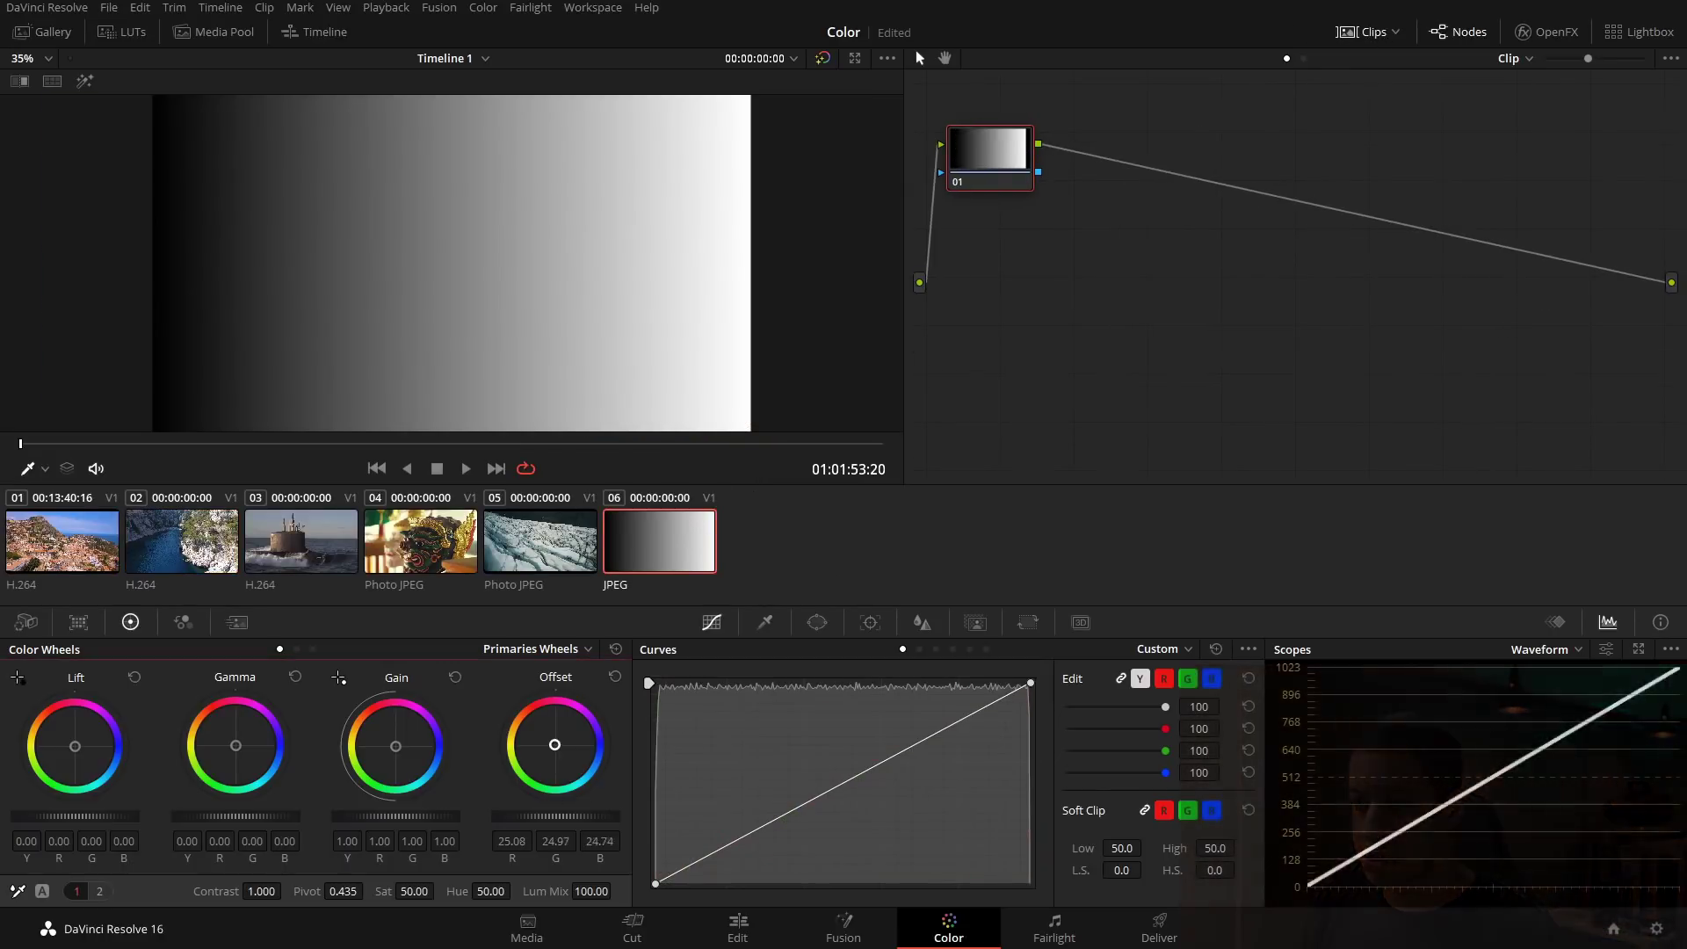
drag(555, 745, 534, 732)
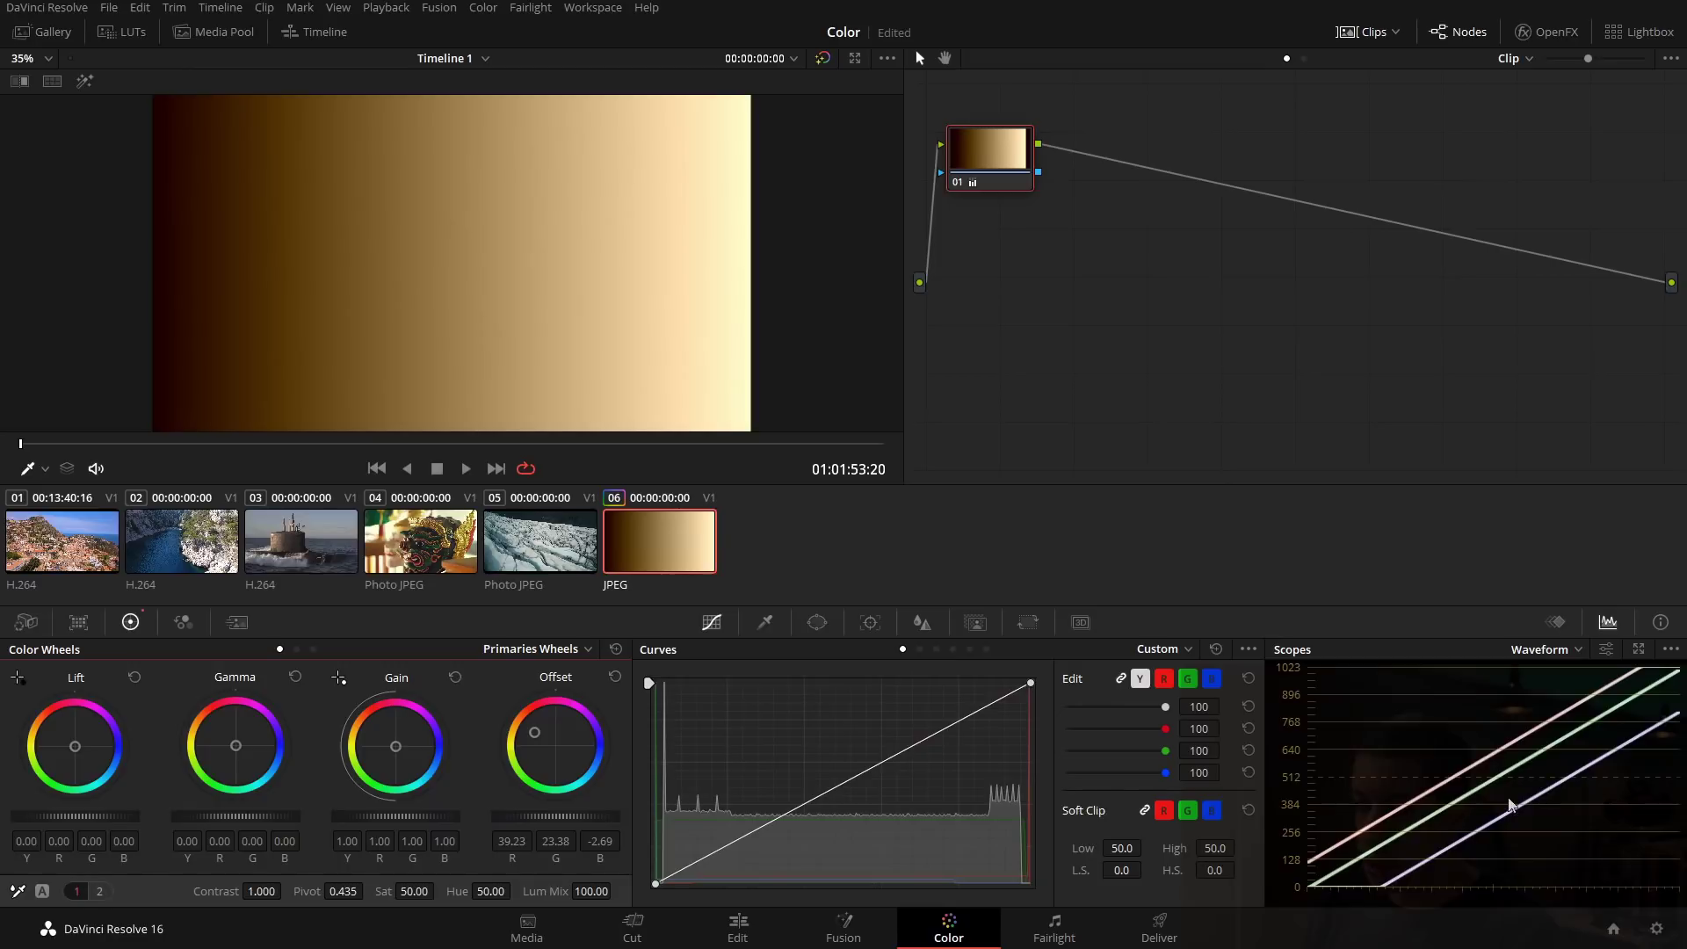
mouse_move(534, 732)
mouse_down()
mouse_move(569, 747)
mouse_move(550, 747)
mouse_up()
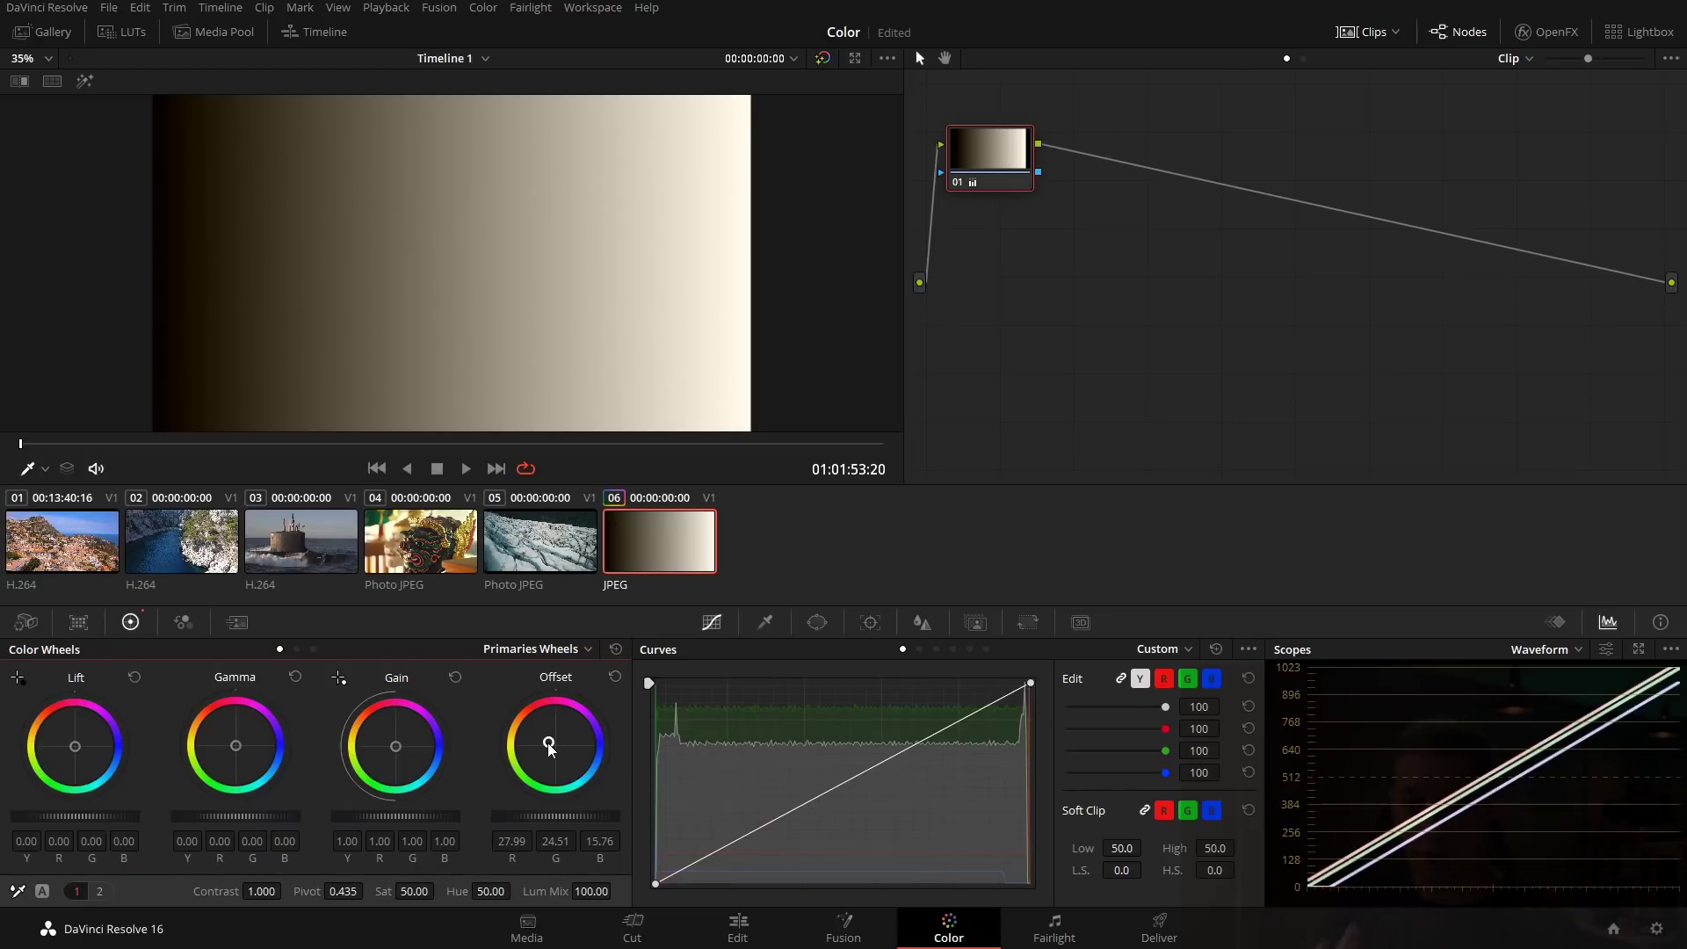
click(615, 676)
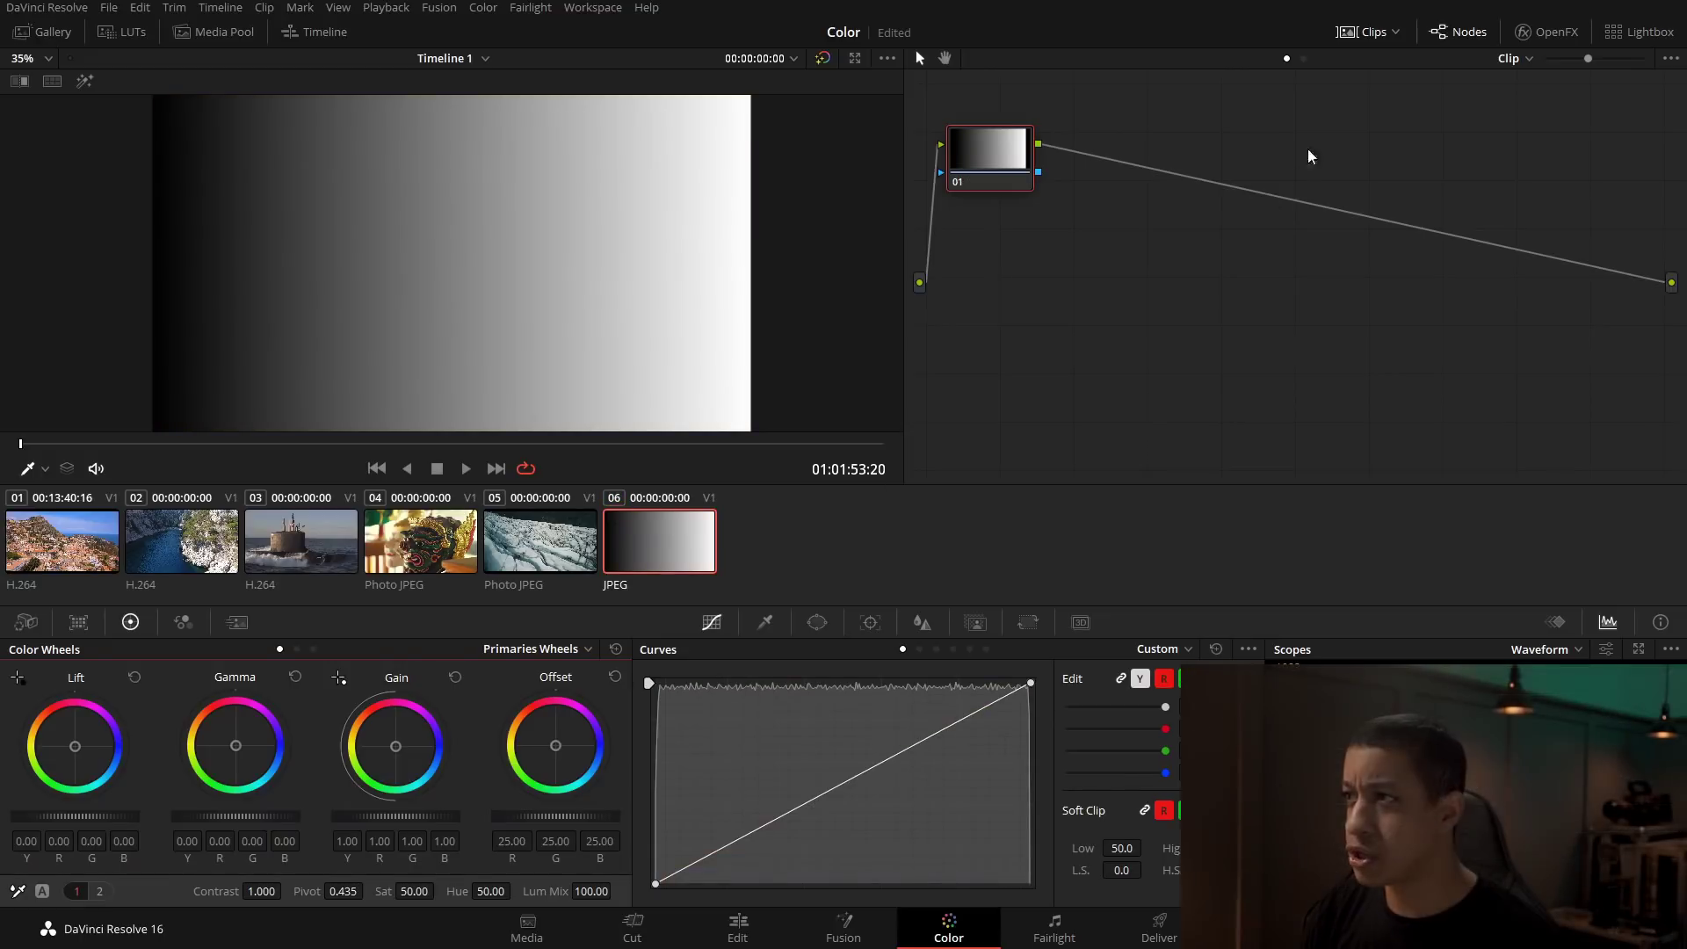
- On hillside town clip 01, test Contrast 1.314, Pivot and Sat, then reset them to defaults
click(79, 568)
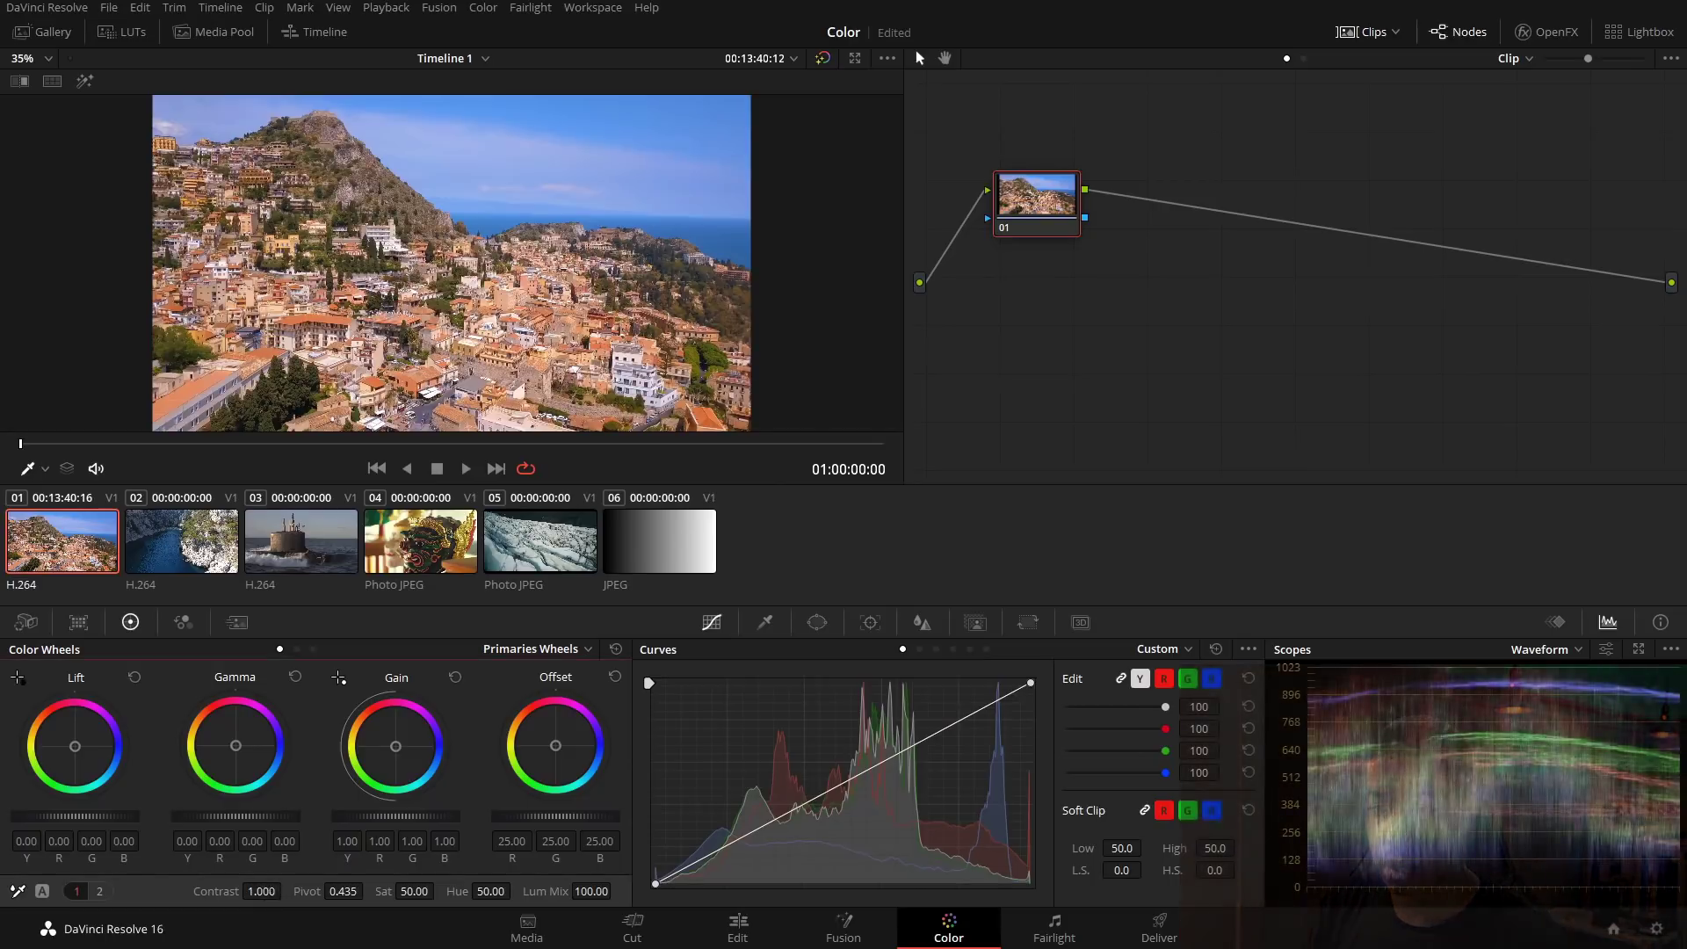
mouse_move(265, 894)
mouse_down()
mouse_move(286, 890)
mouse_move(262, 890)
mouse_up()
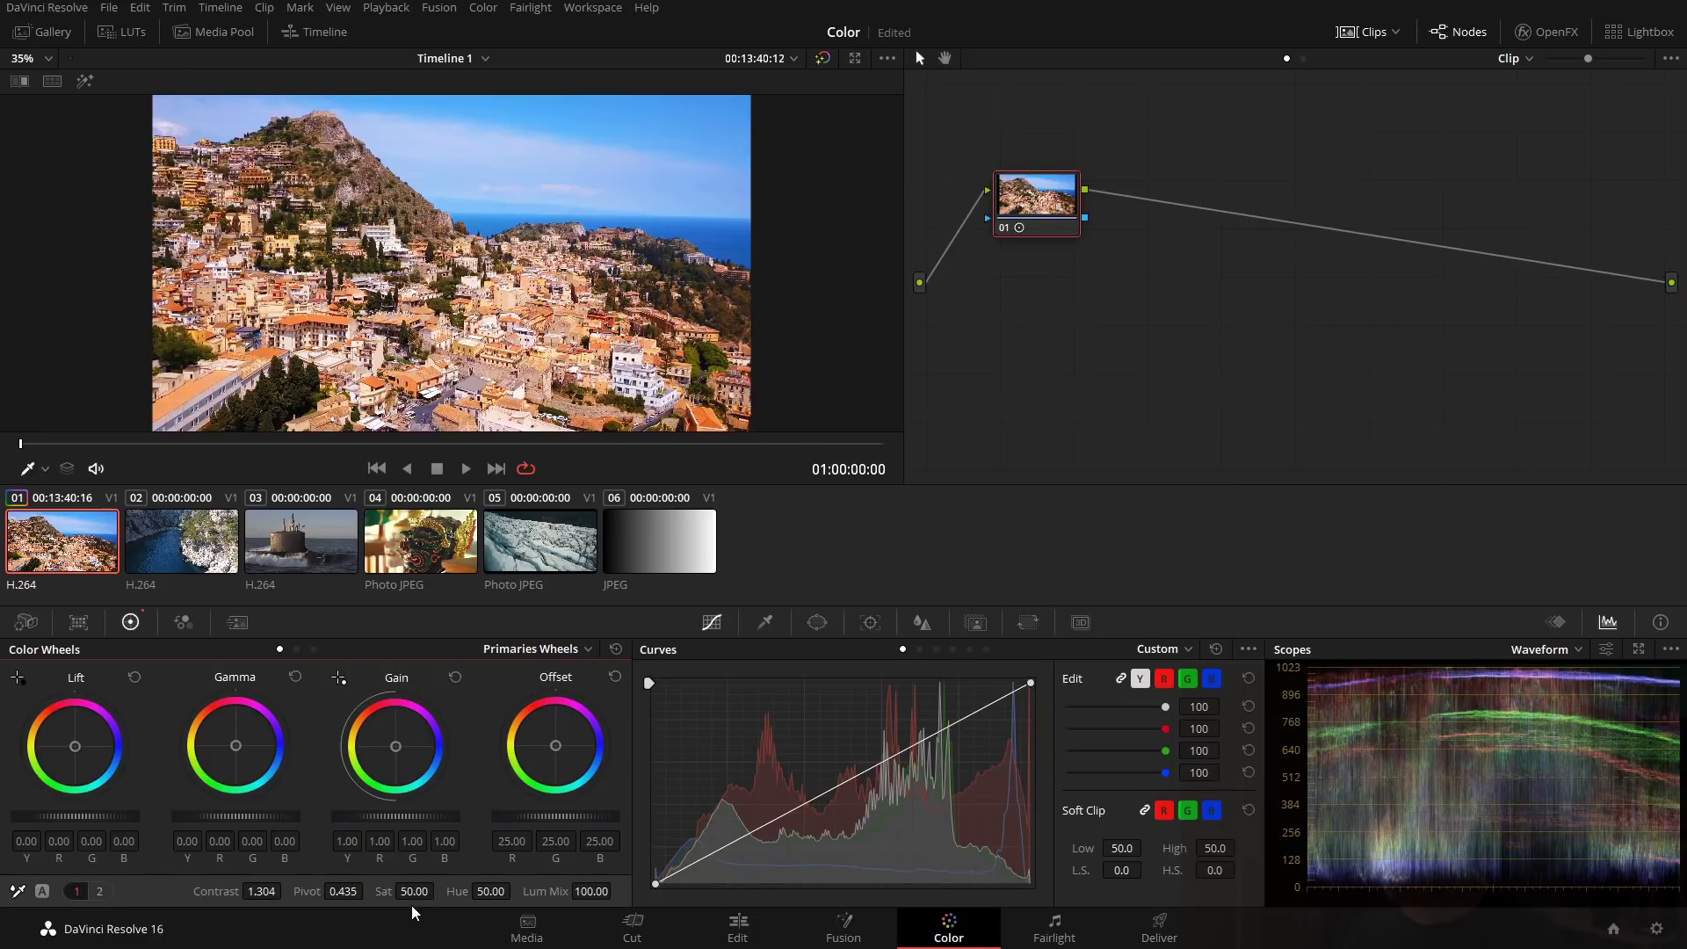
mouse_move(343, 891)
mouse_down()
mouse_move(391, 891)
mouse_move(338, 891)
mouse_up()
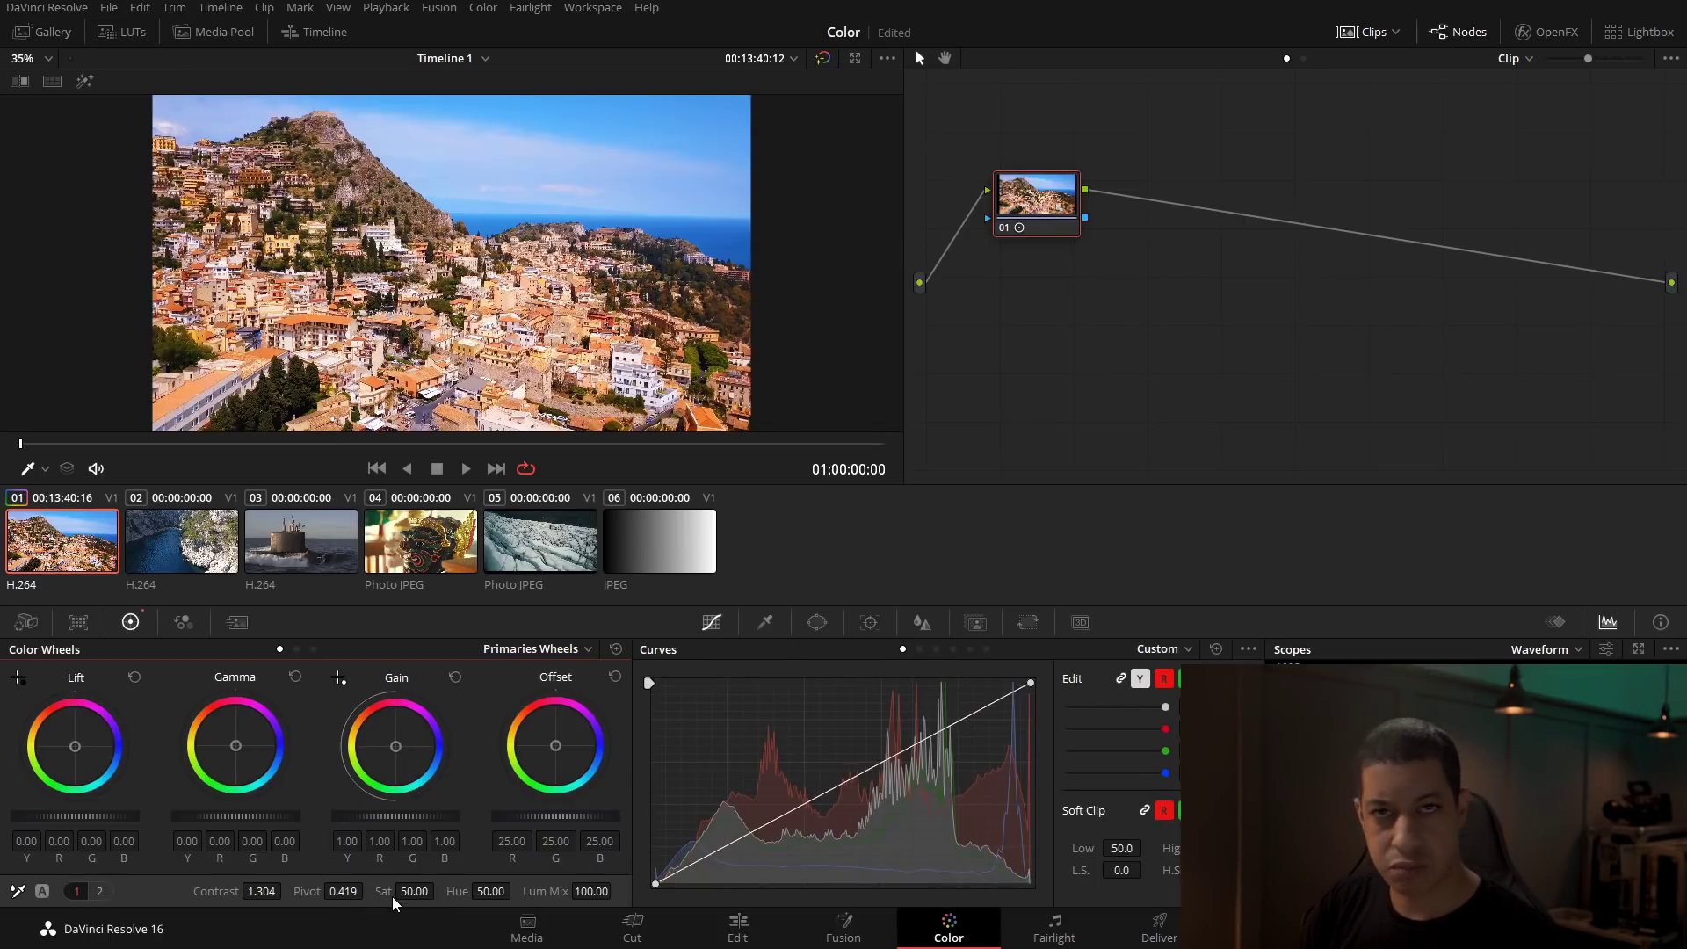
drag(409, 891, 439, 891)
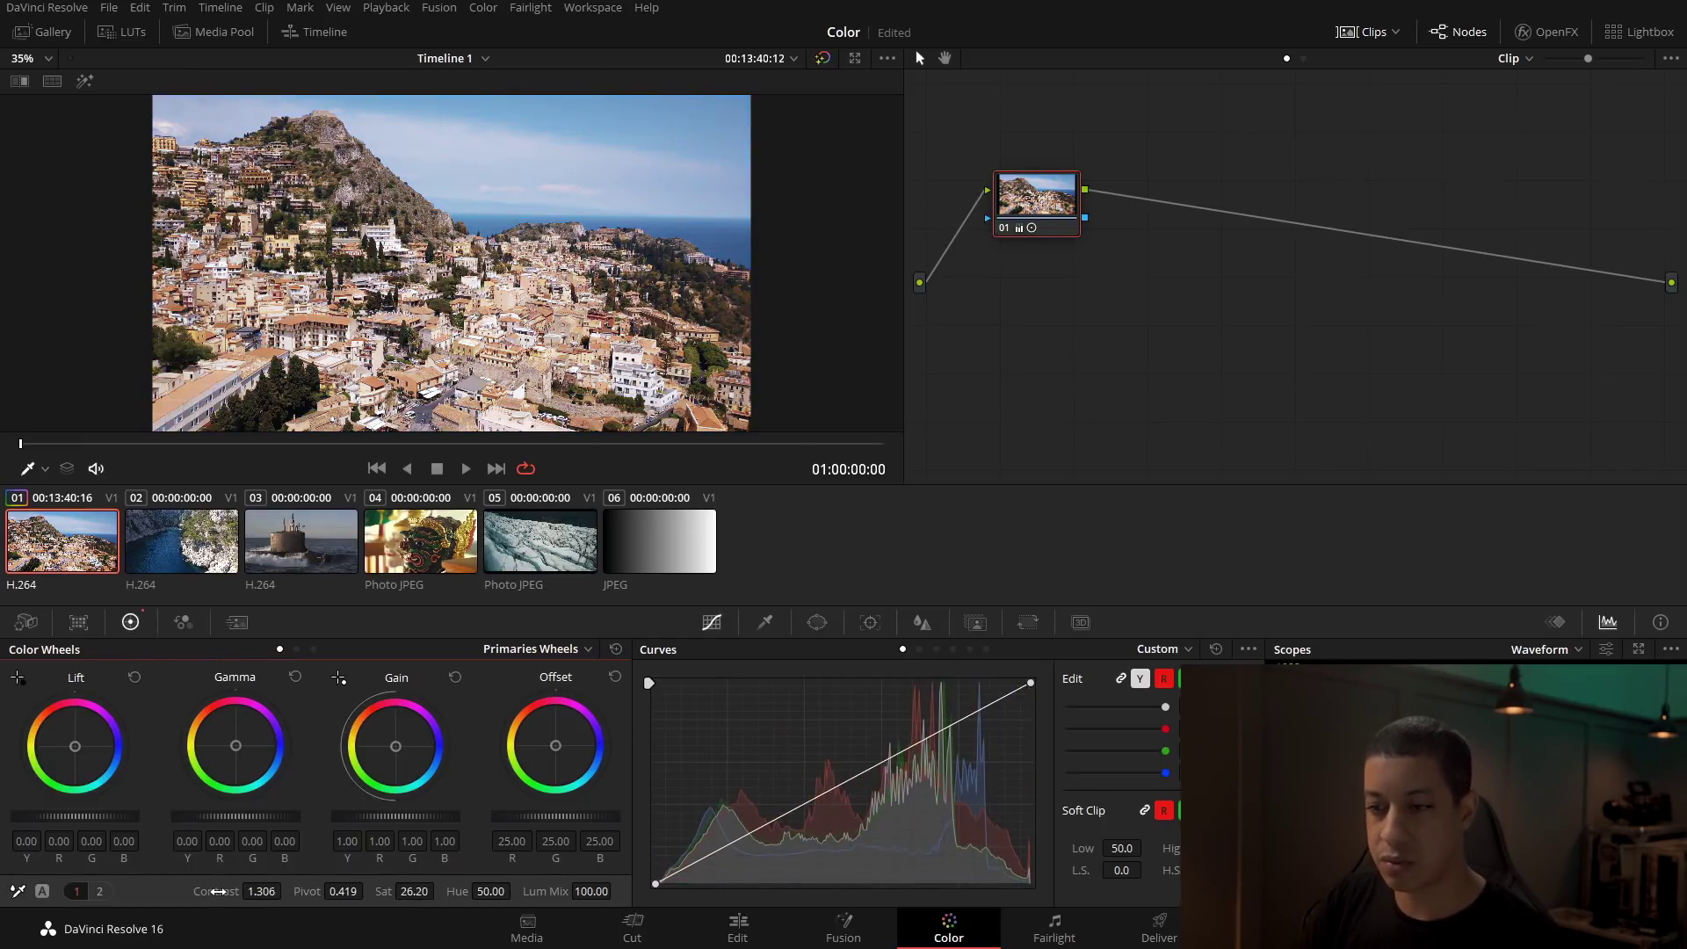
click(616, 649)
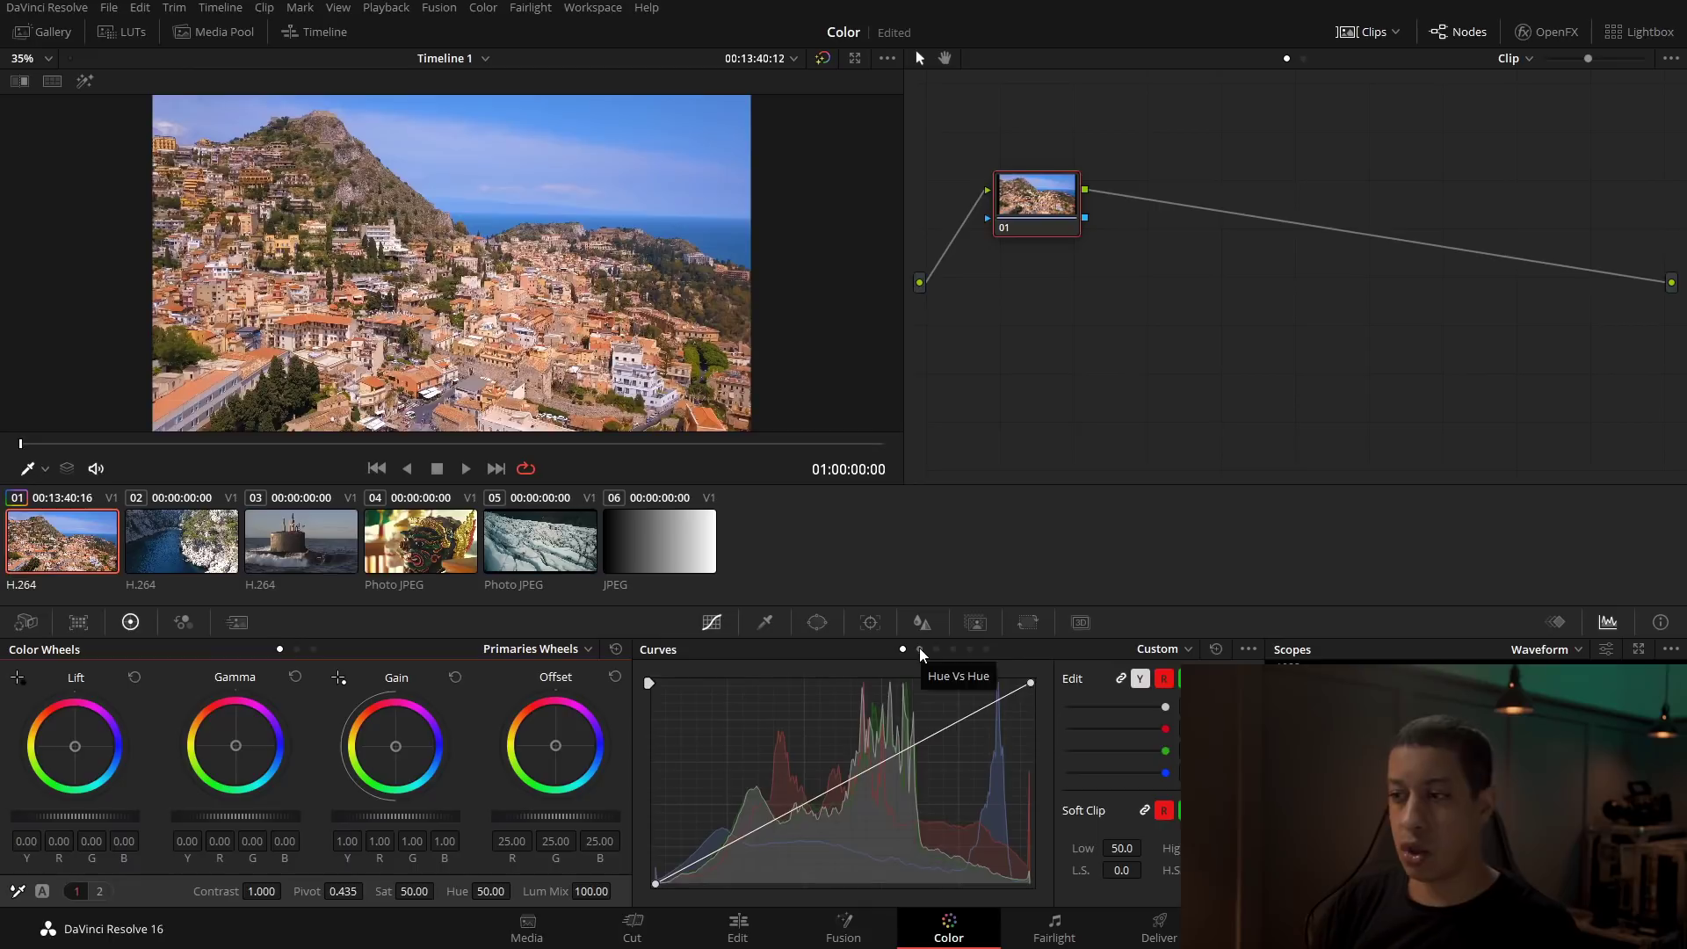
click(914, 651)
- Test primary Hue at 62, reset, then set Hue to 63.40 for a pink-and-teal look
click(920, 649)
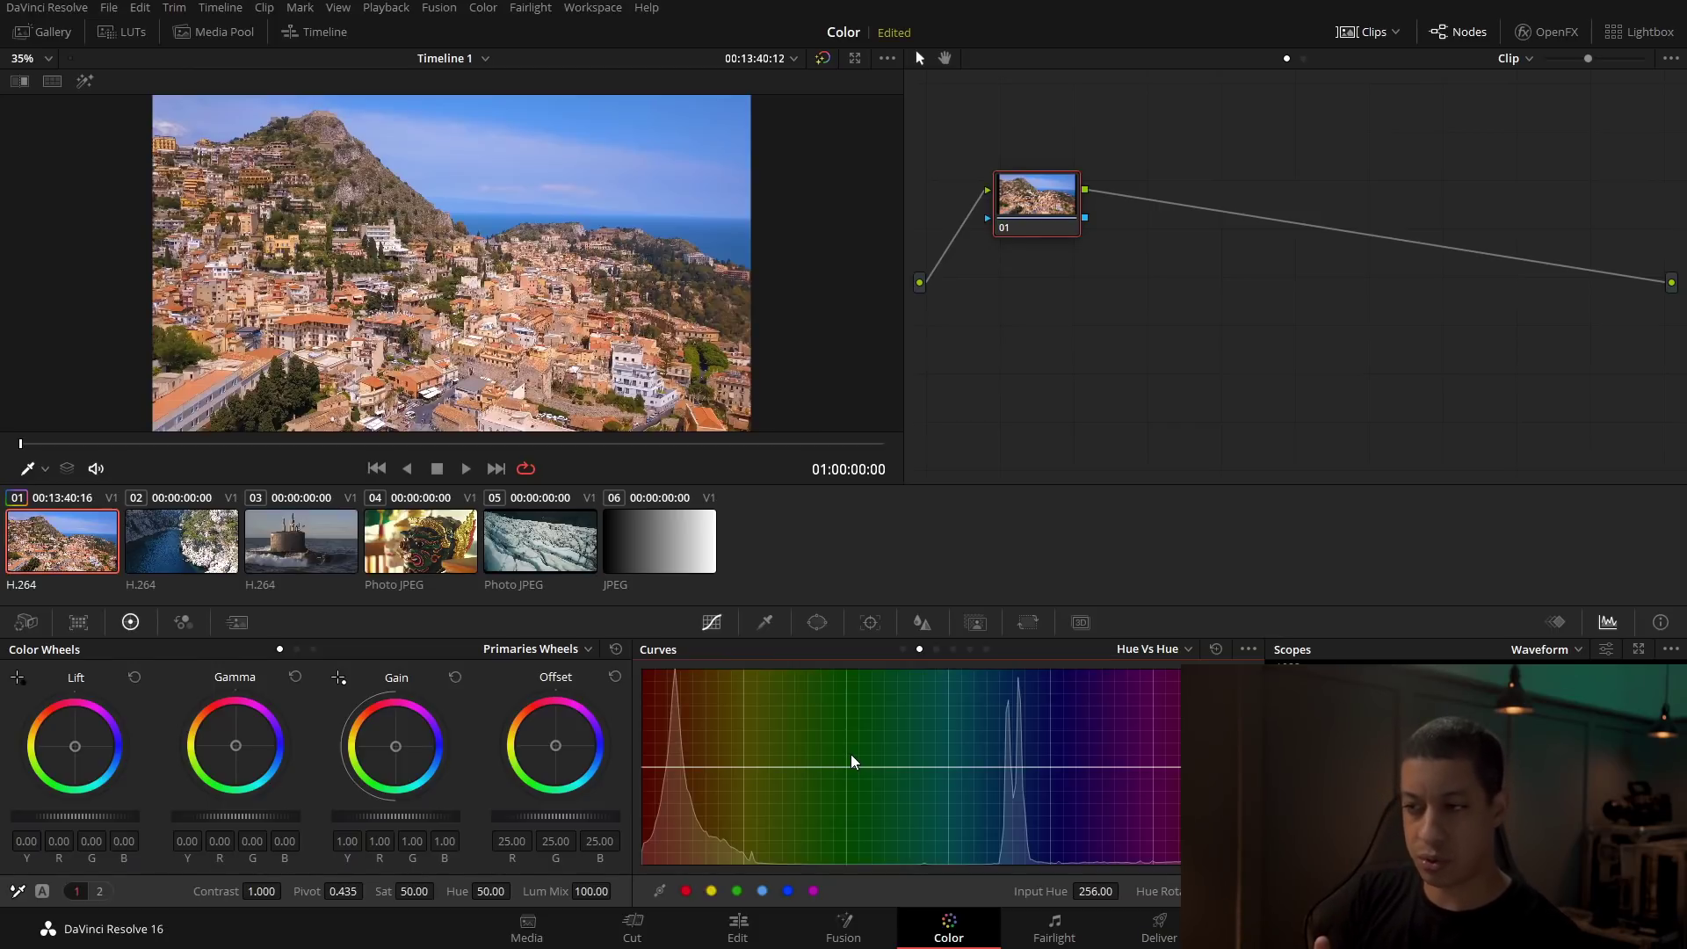
drag(491, 891, 522, 891)
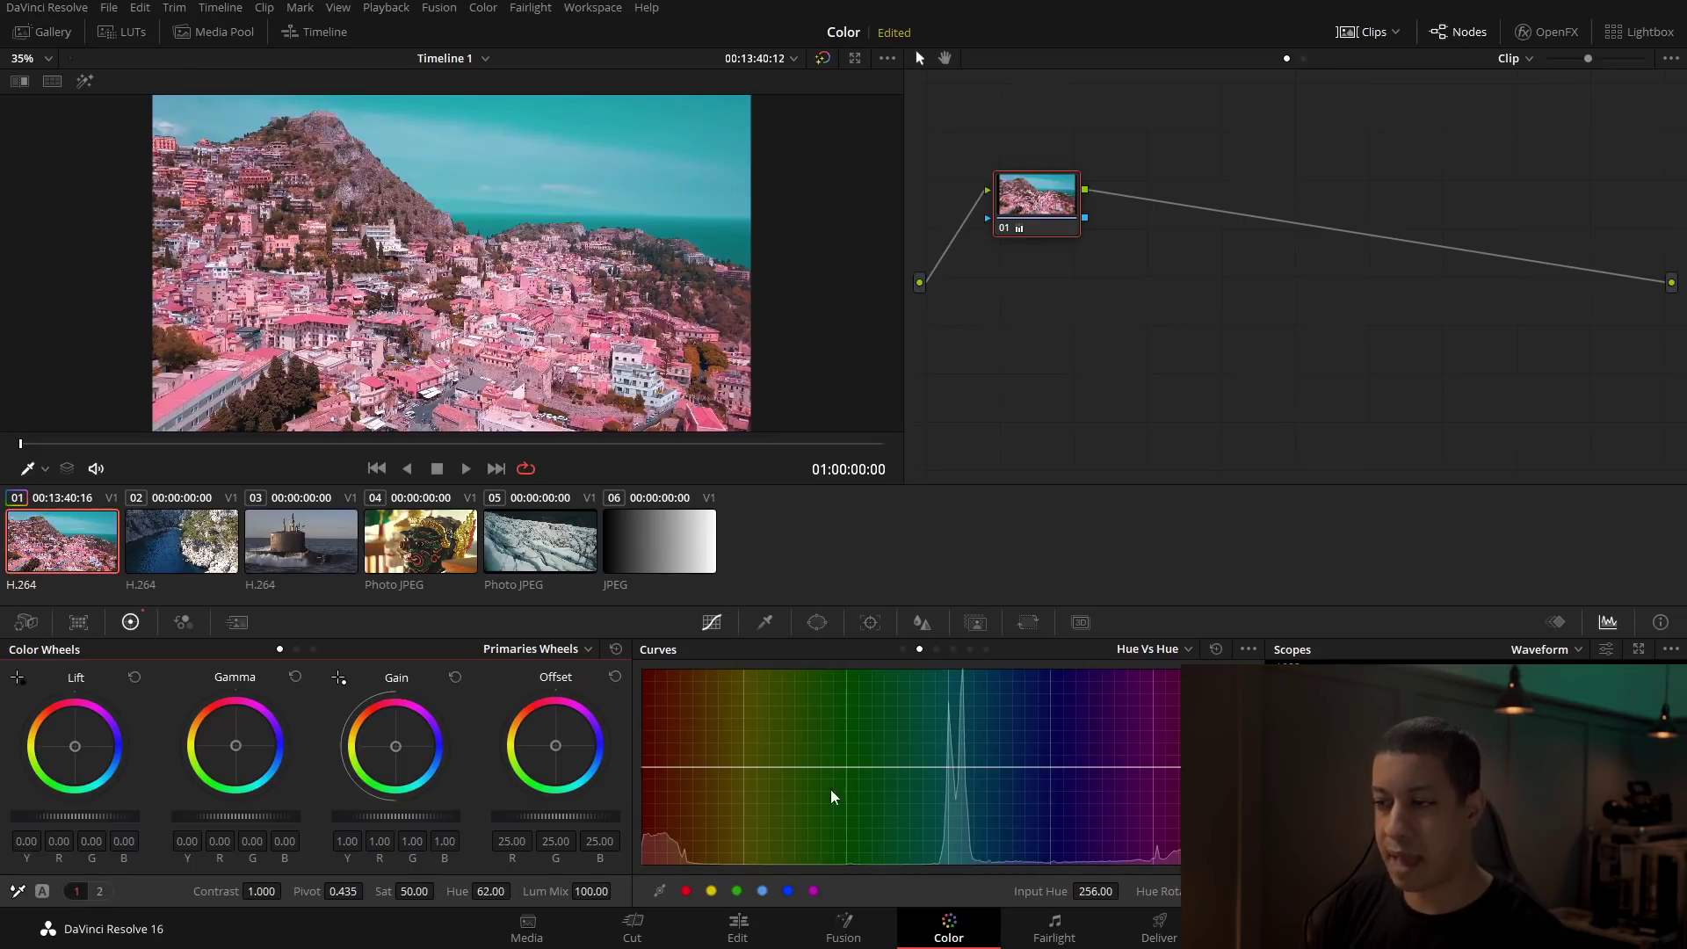
click(616, 649)
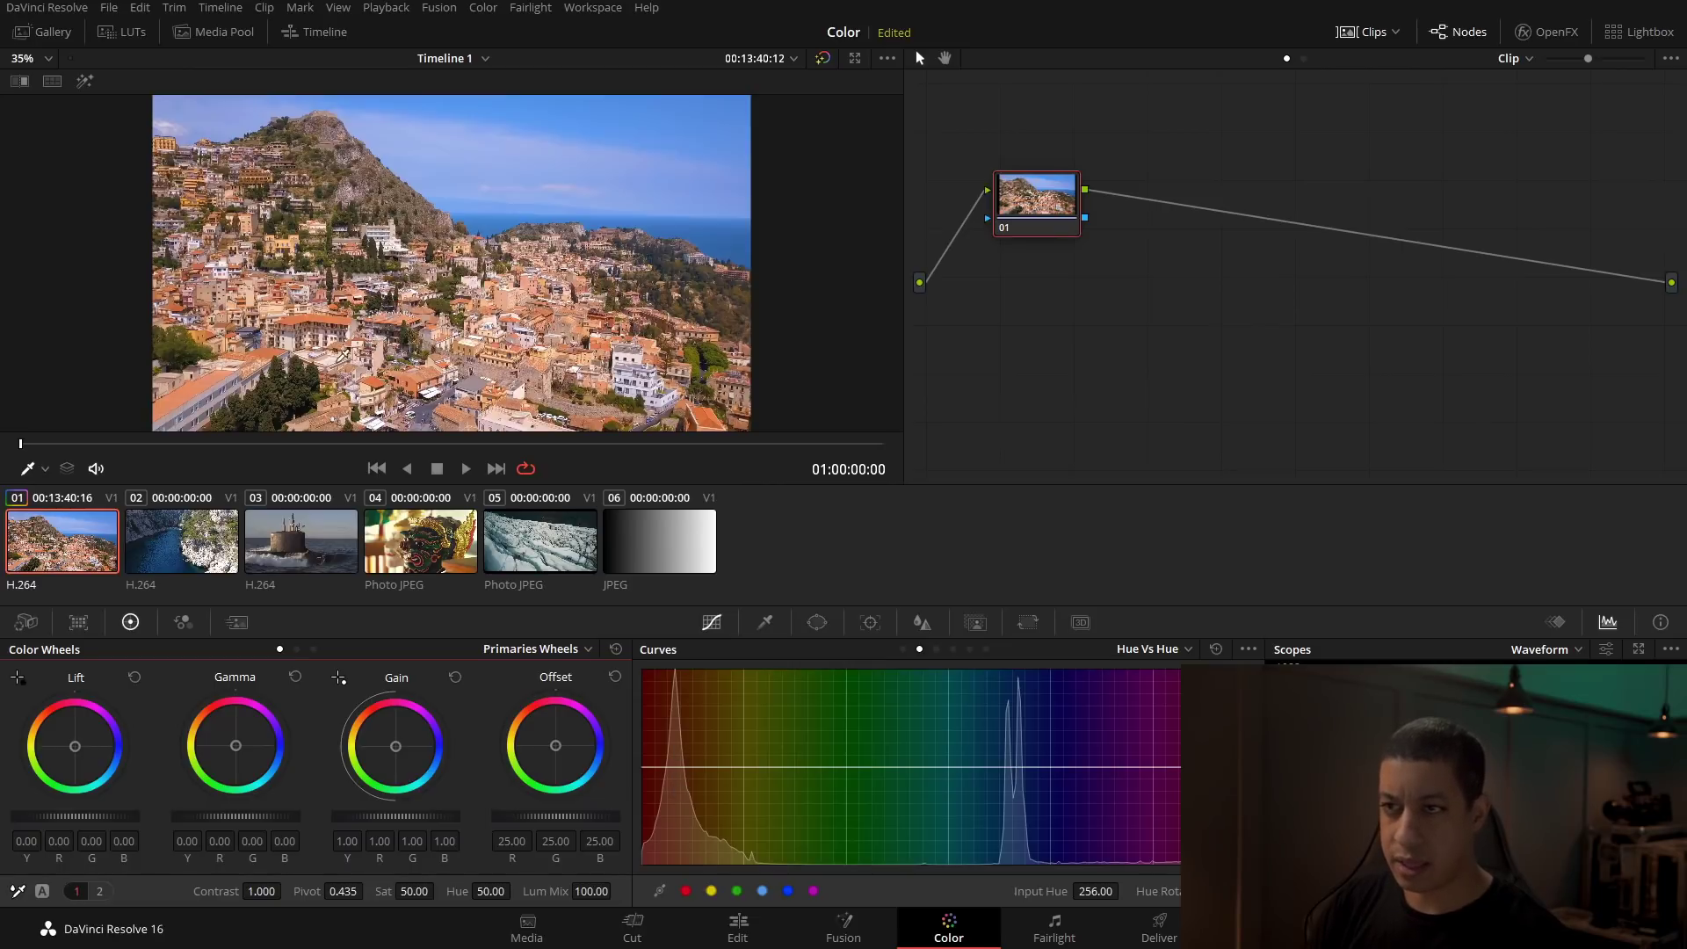
drag(495, 895, 534, 888)
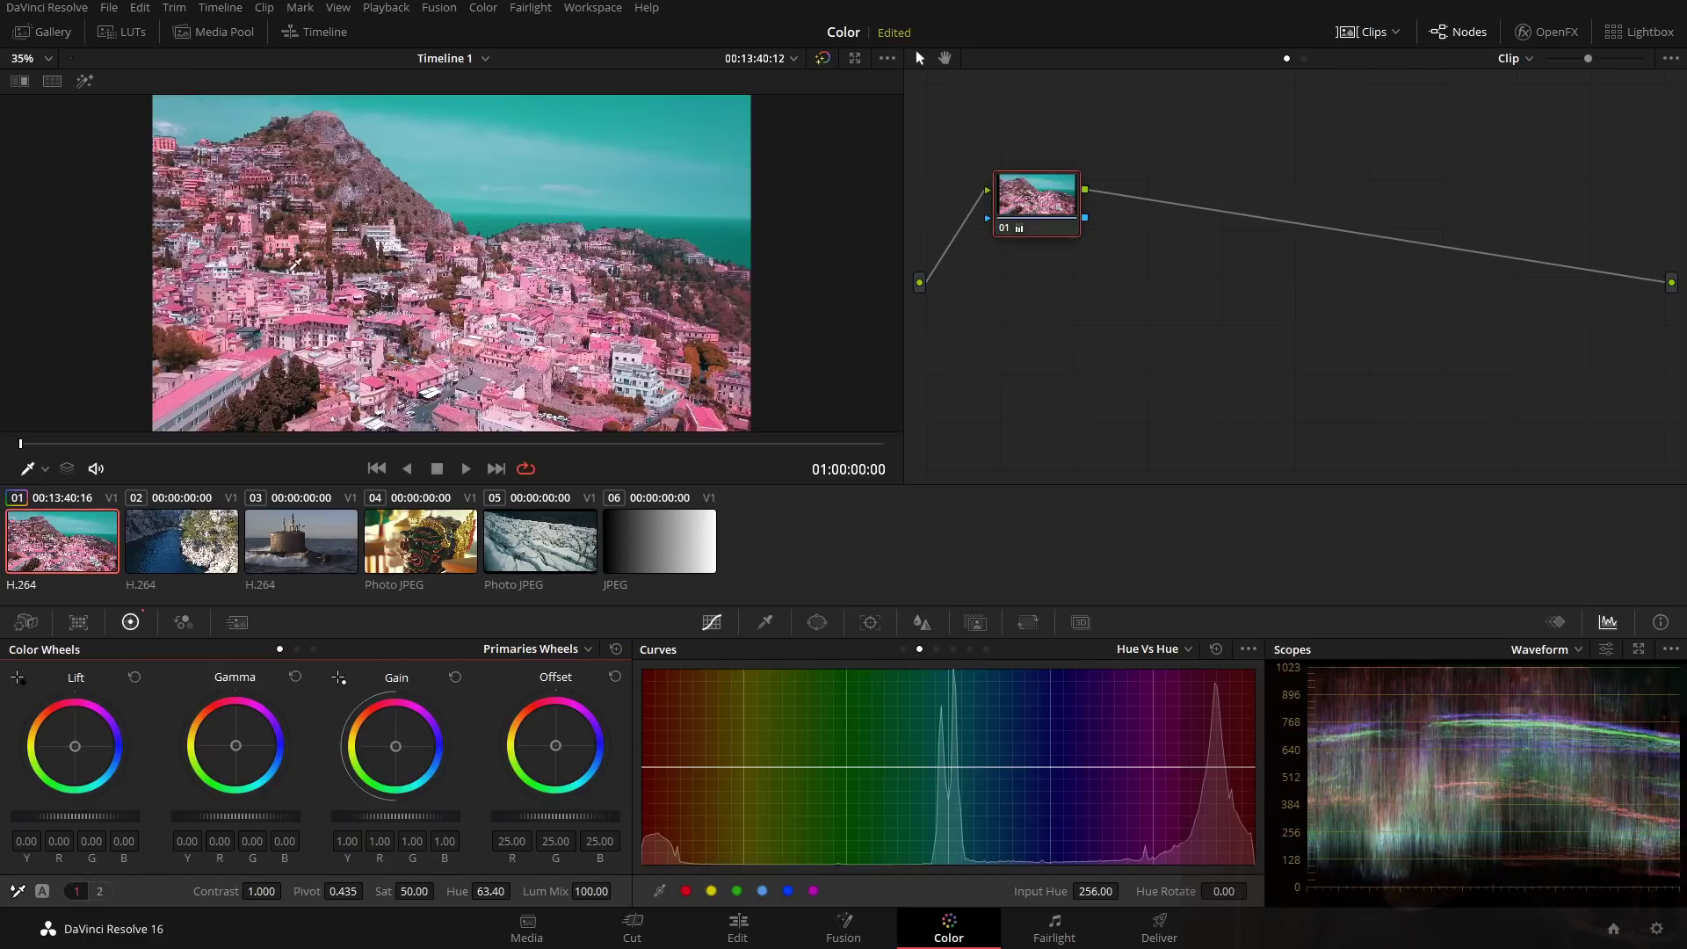
click(101, 892)
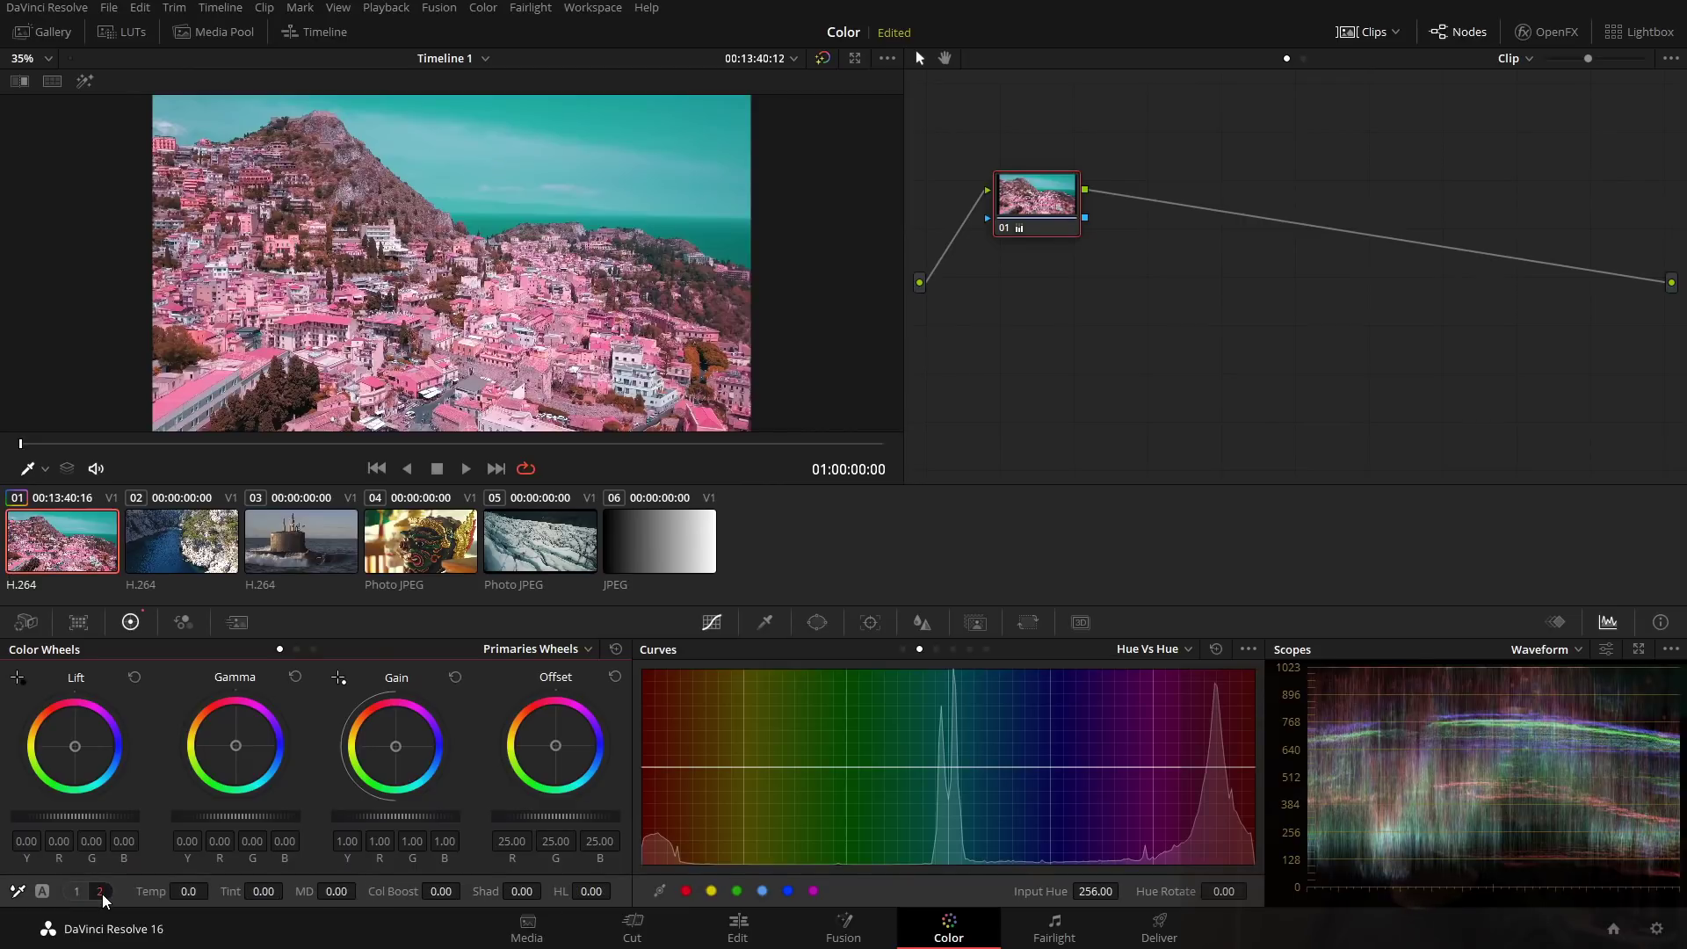
- Clear the pink-and-teal grade, then test Temp and Tint and reset each to zero
click(616, 648)
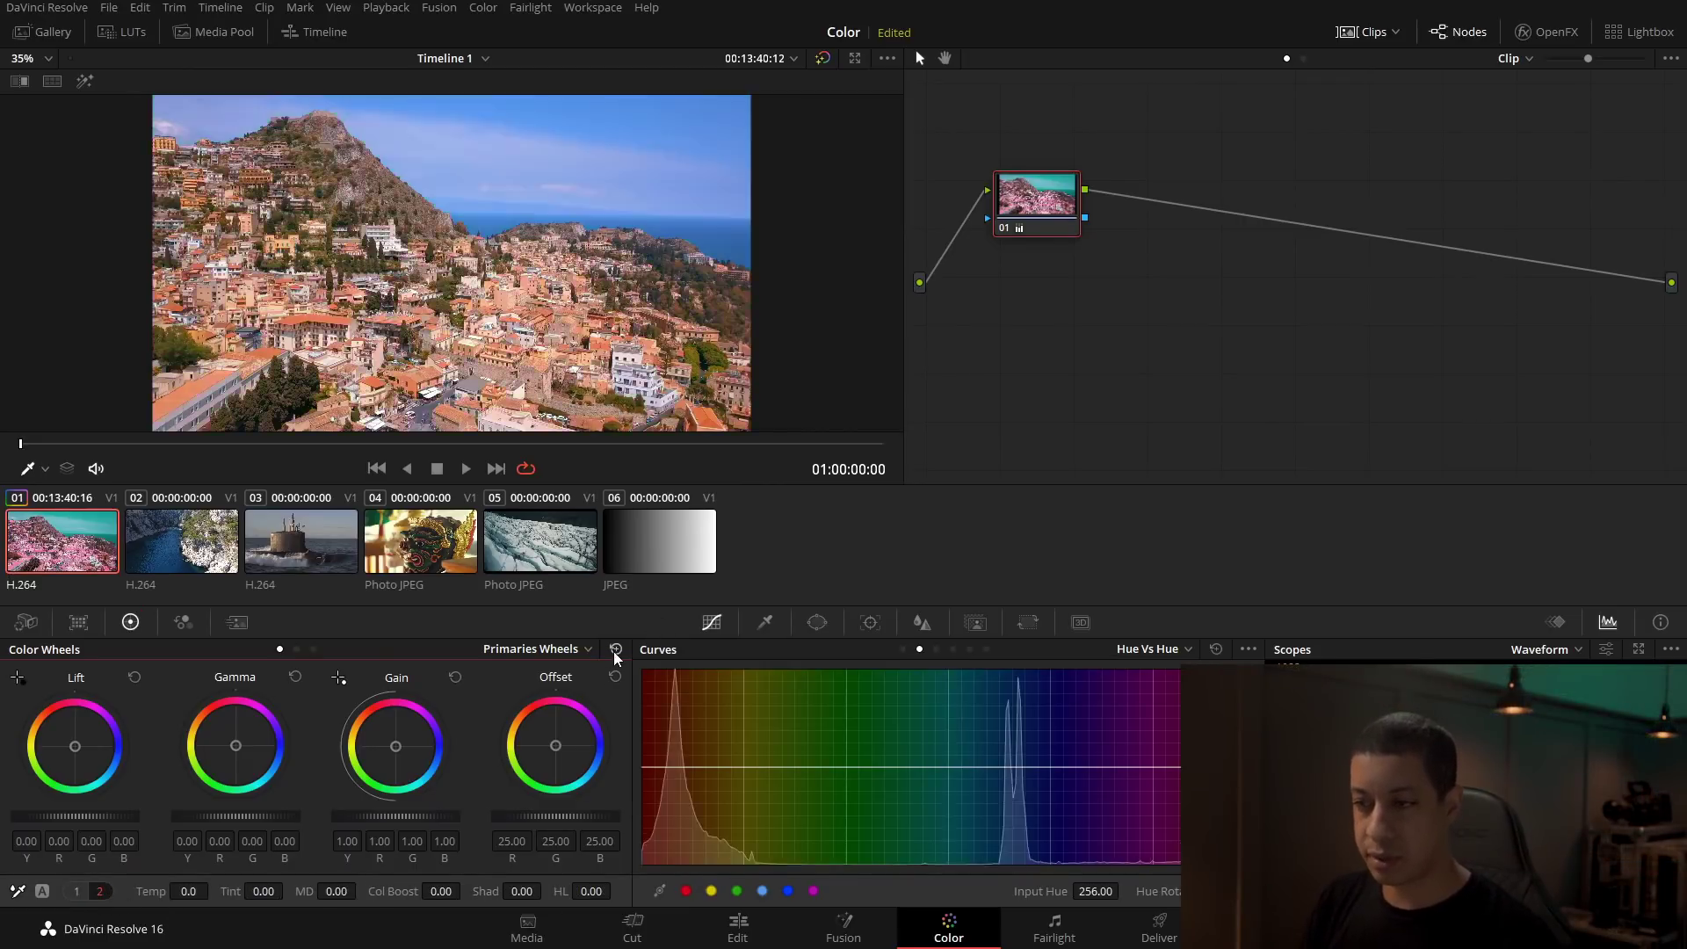
mouse_move(214, 891)
mouse_down()
mouse_move(199, 891)
mouse_move(213, 891)
mouse_up()
double_click(155, 891)
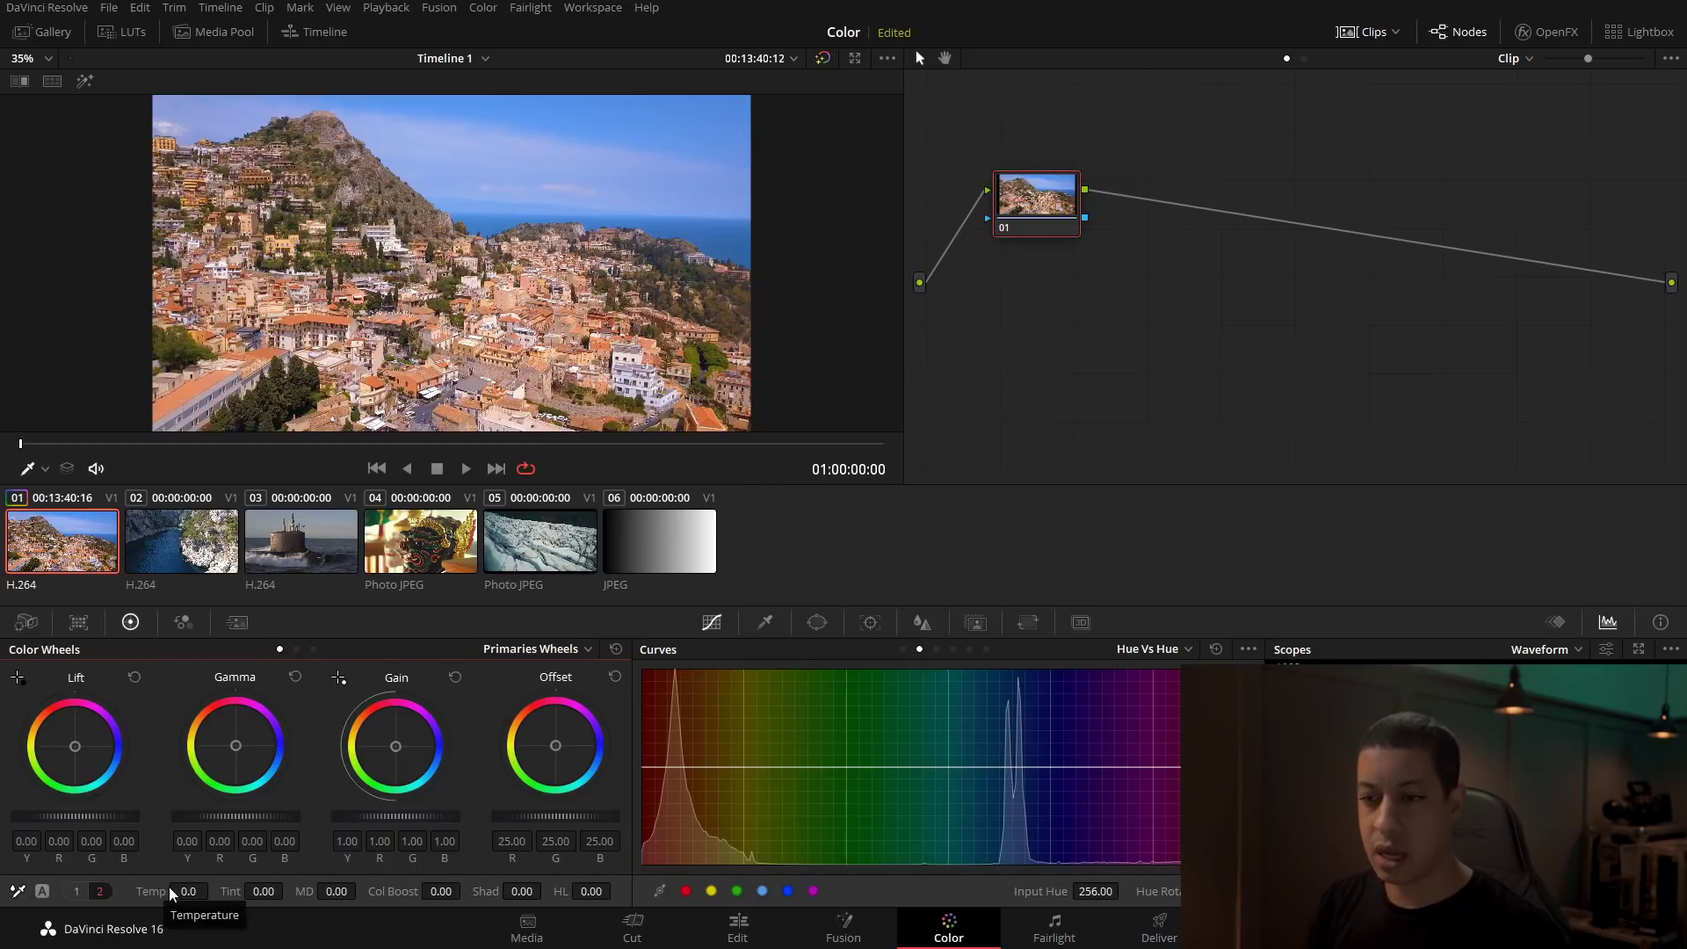
mouse_move(231, 891)
mouse_down()
mouse_move(288, 891)
mouse_move(232, 891)
mouse_up()
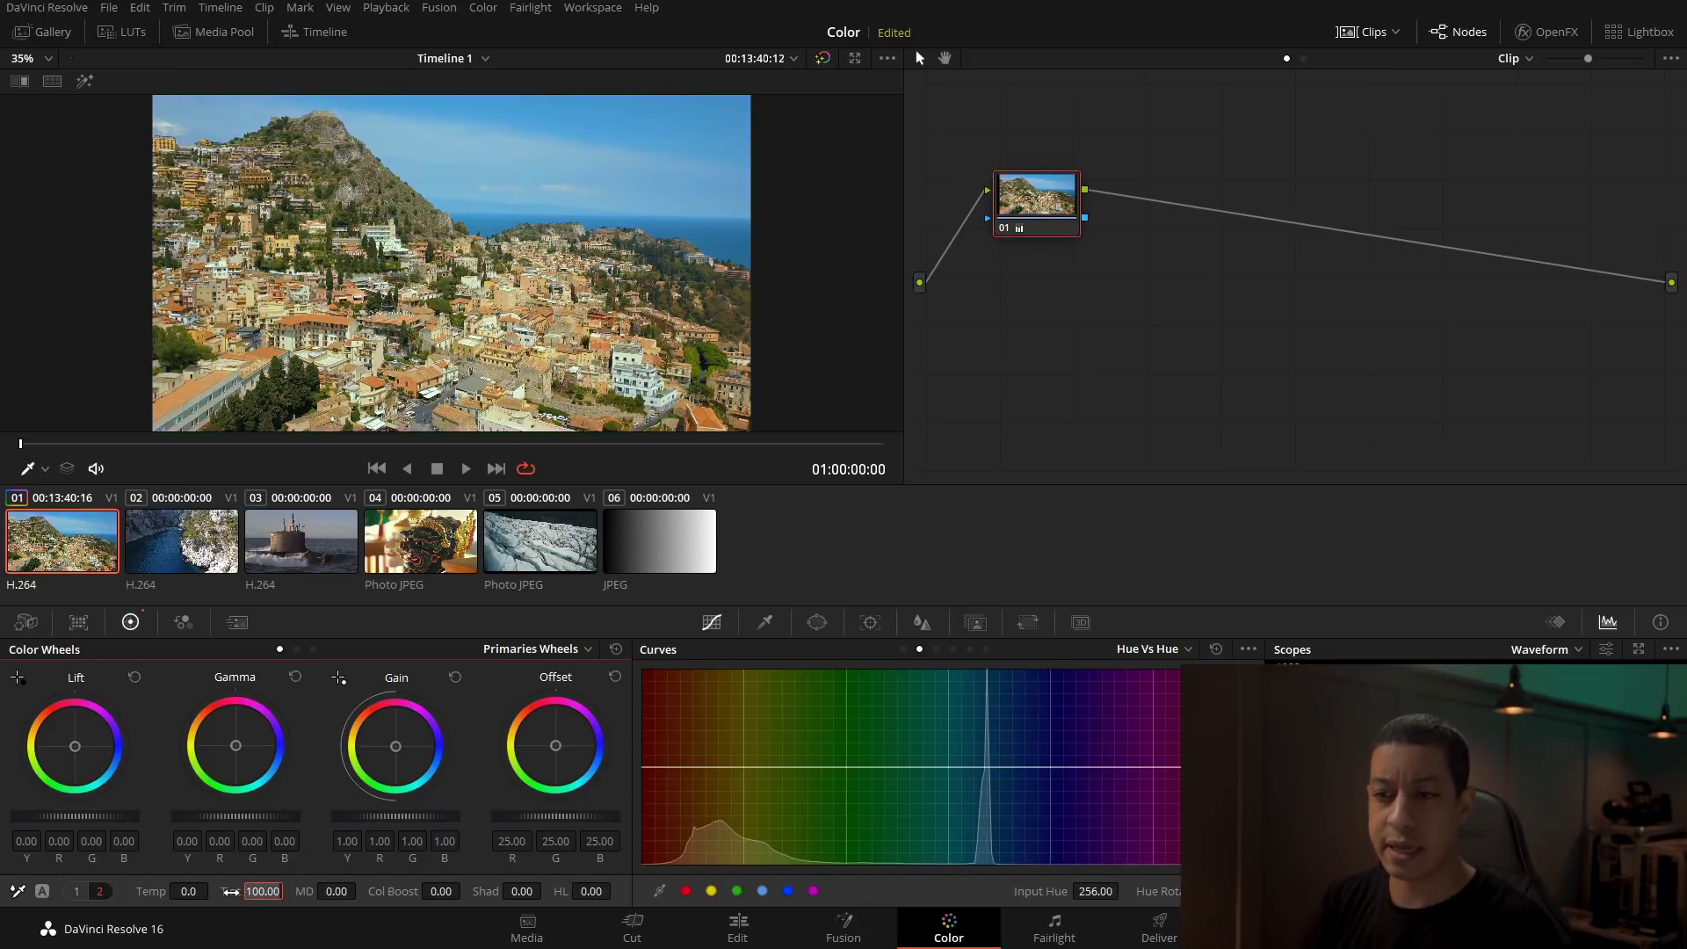
double_click(231, 891)
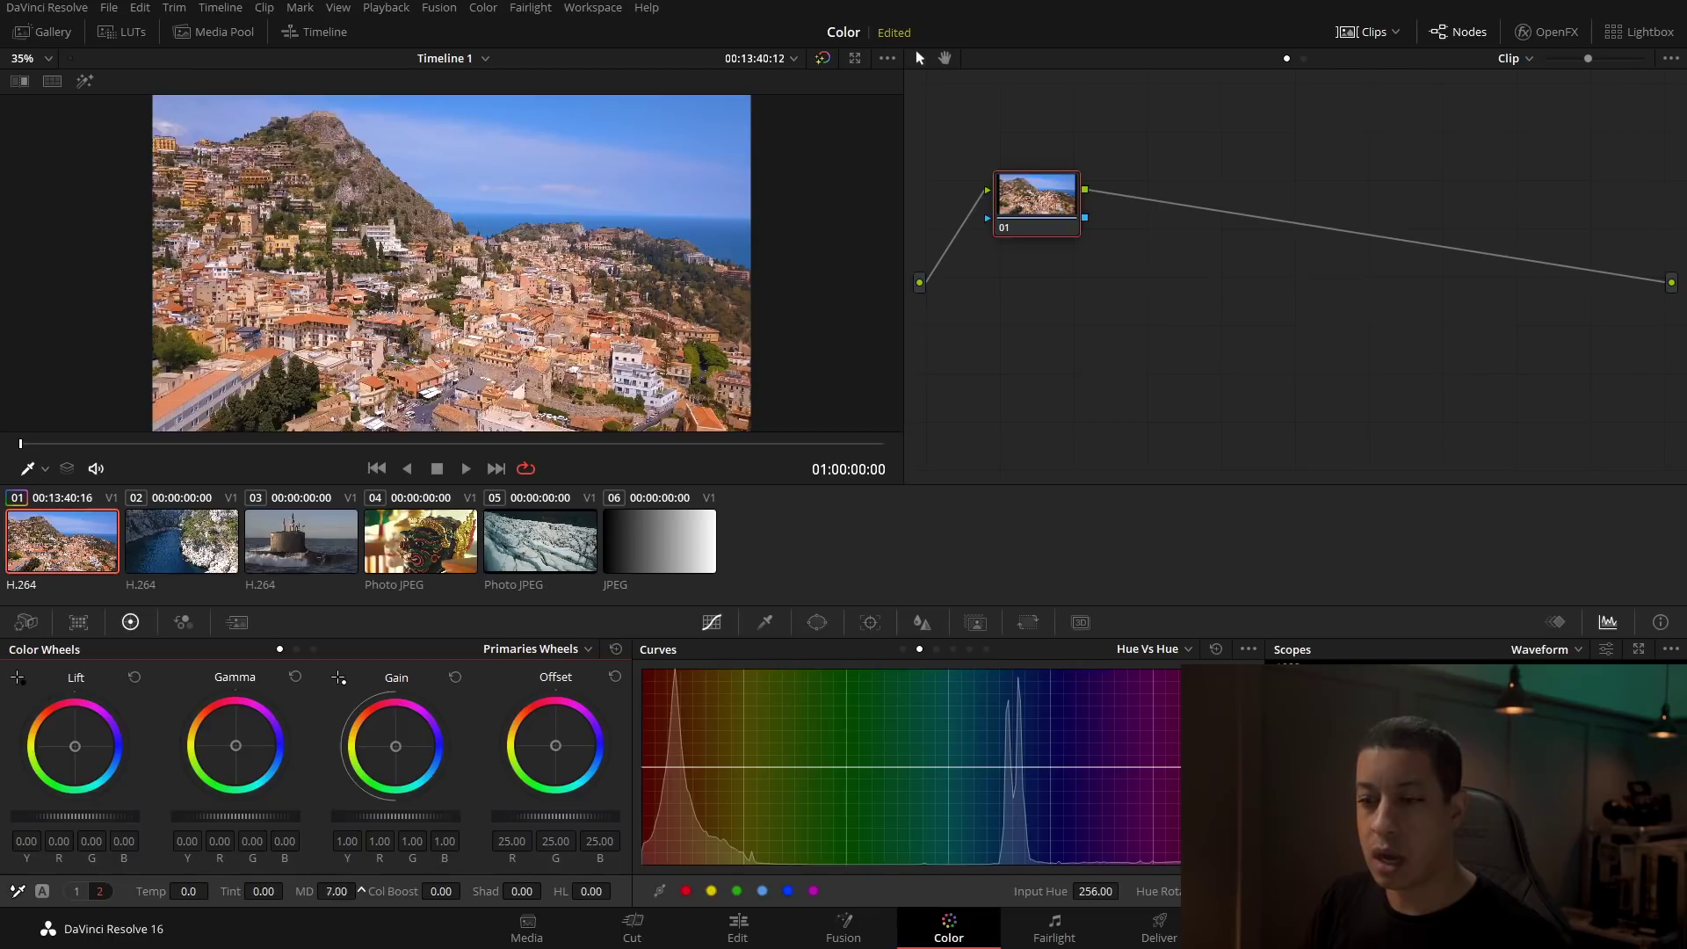
- Test and zero Midtone Detail, Col Boost, Shadows and Highlights
drag(361, 891, 361, 891)
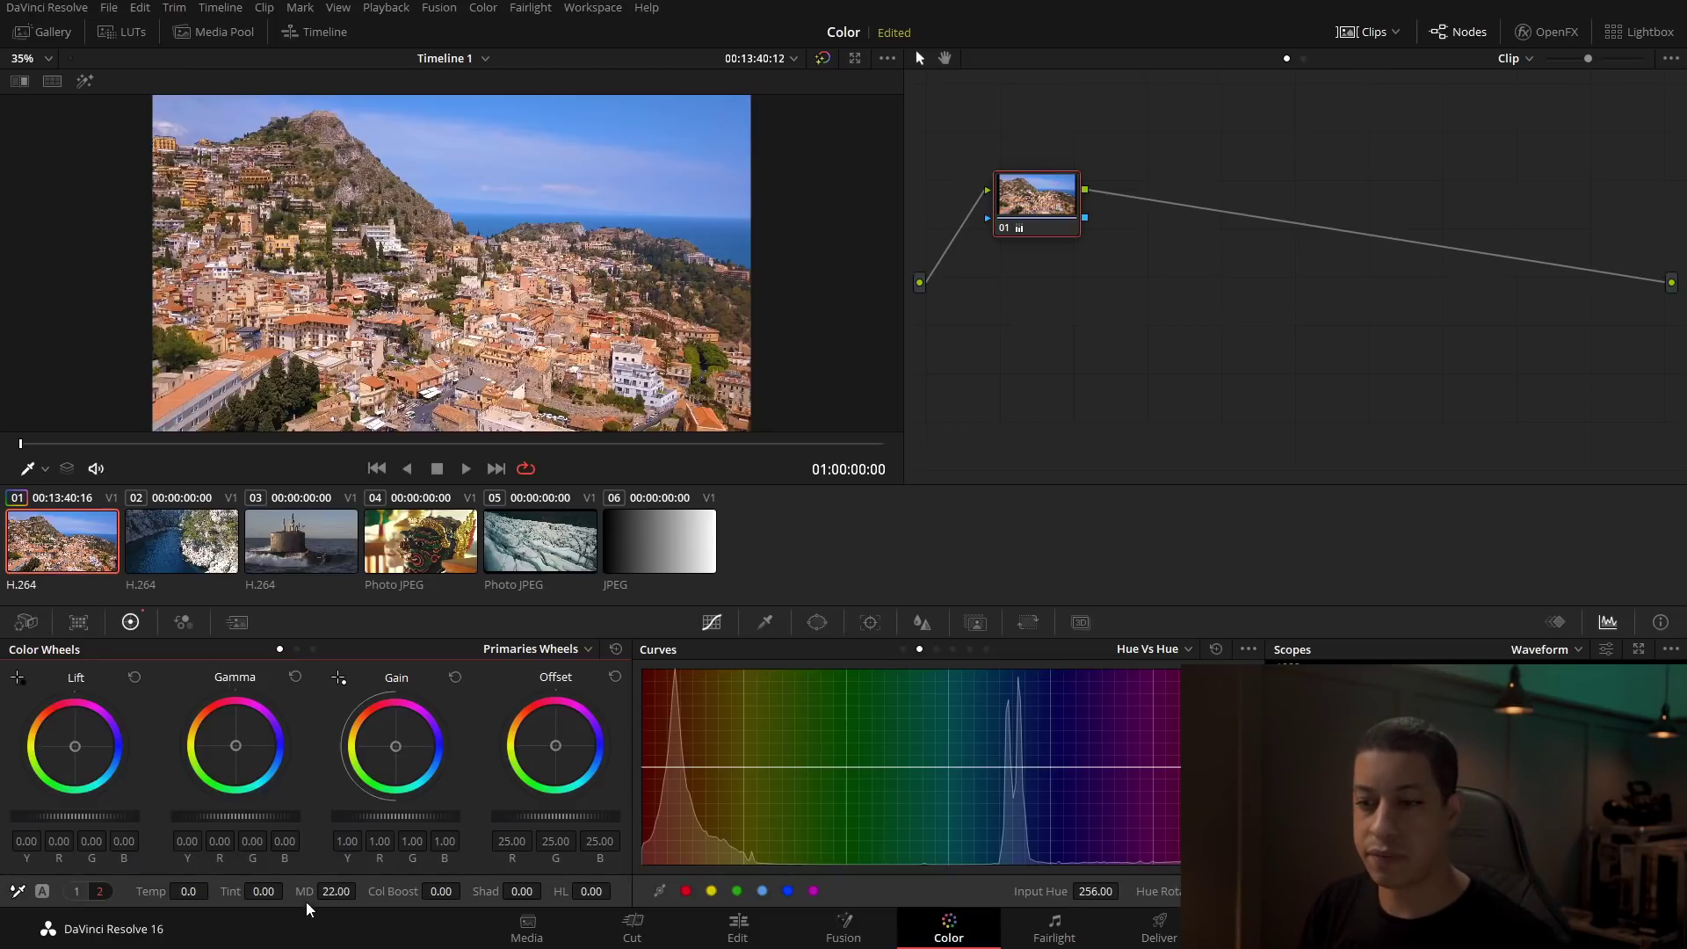
double_click(304, 891)
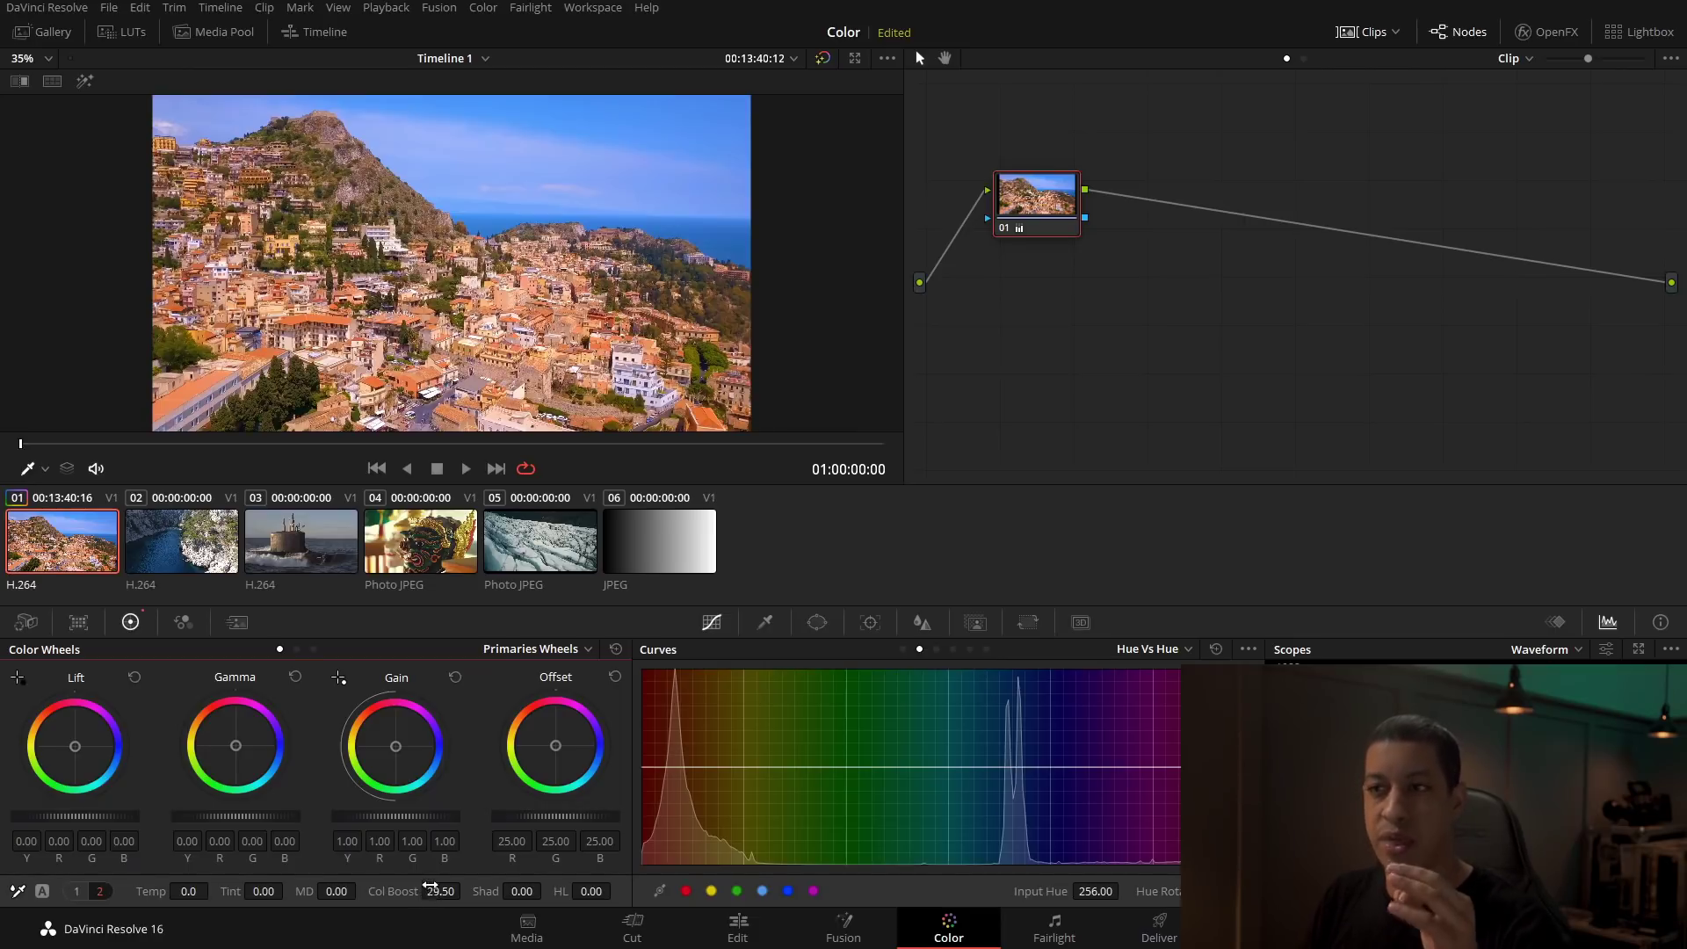
double_click(410, 889)
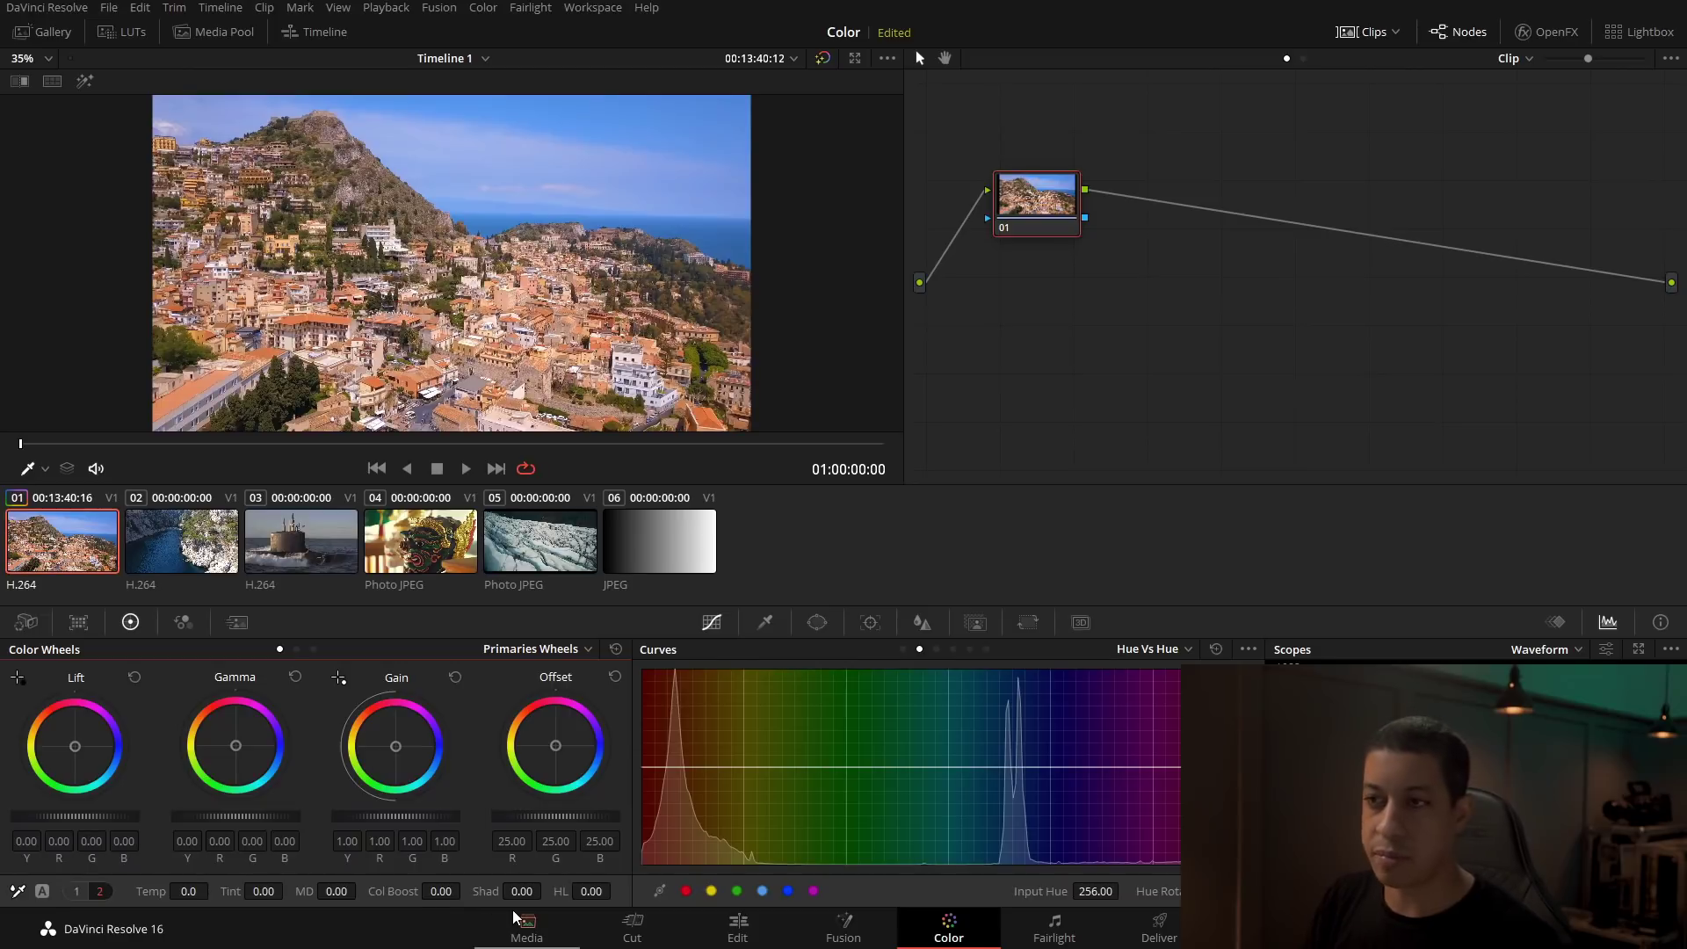
drag(519, 893, 593, 891)
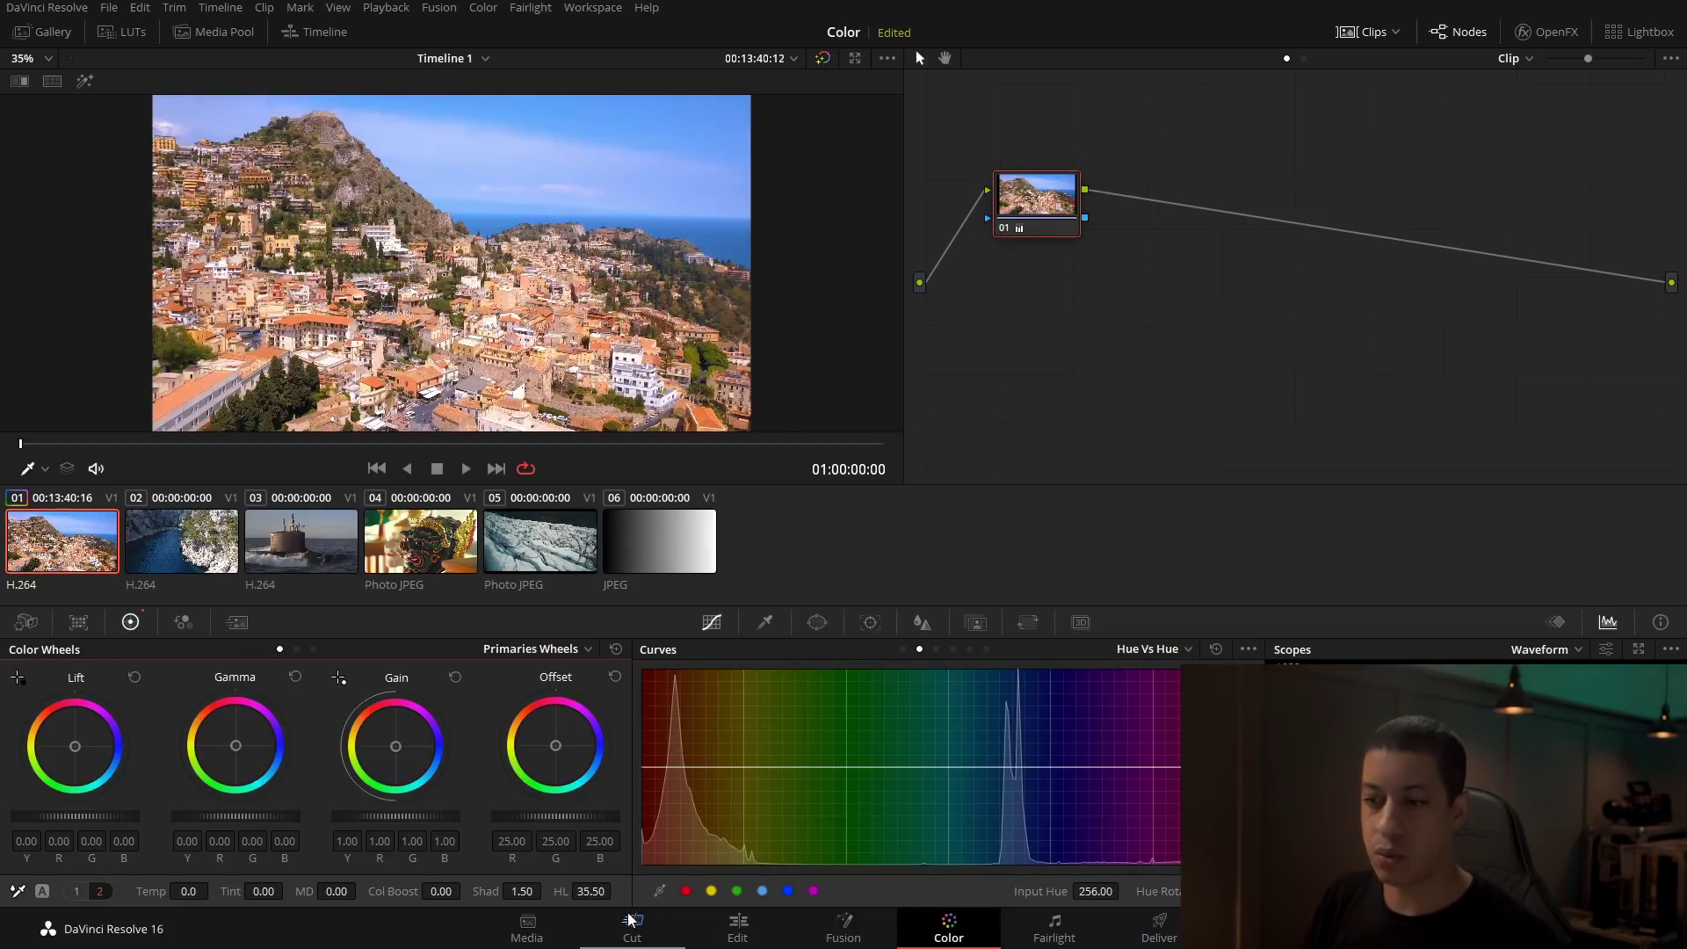
double_click(560, 891)
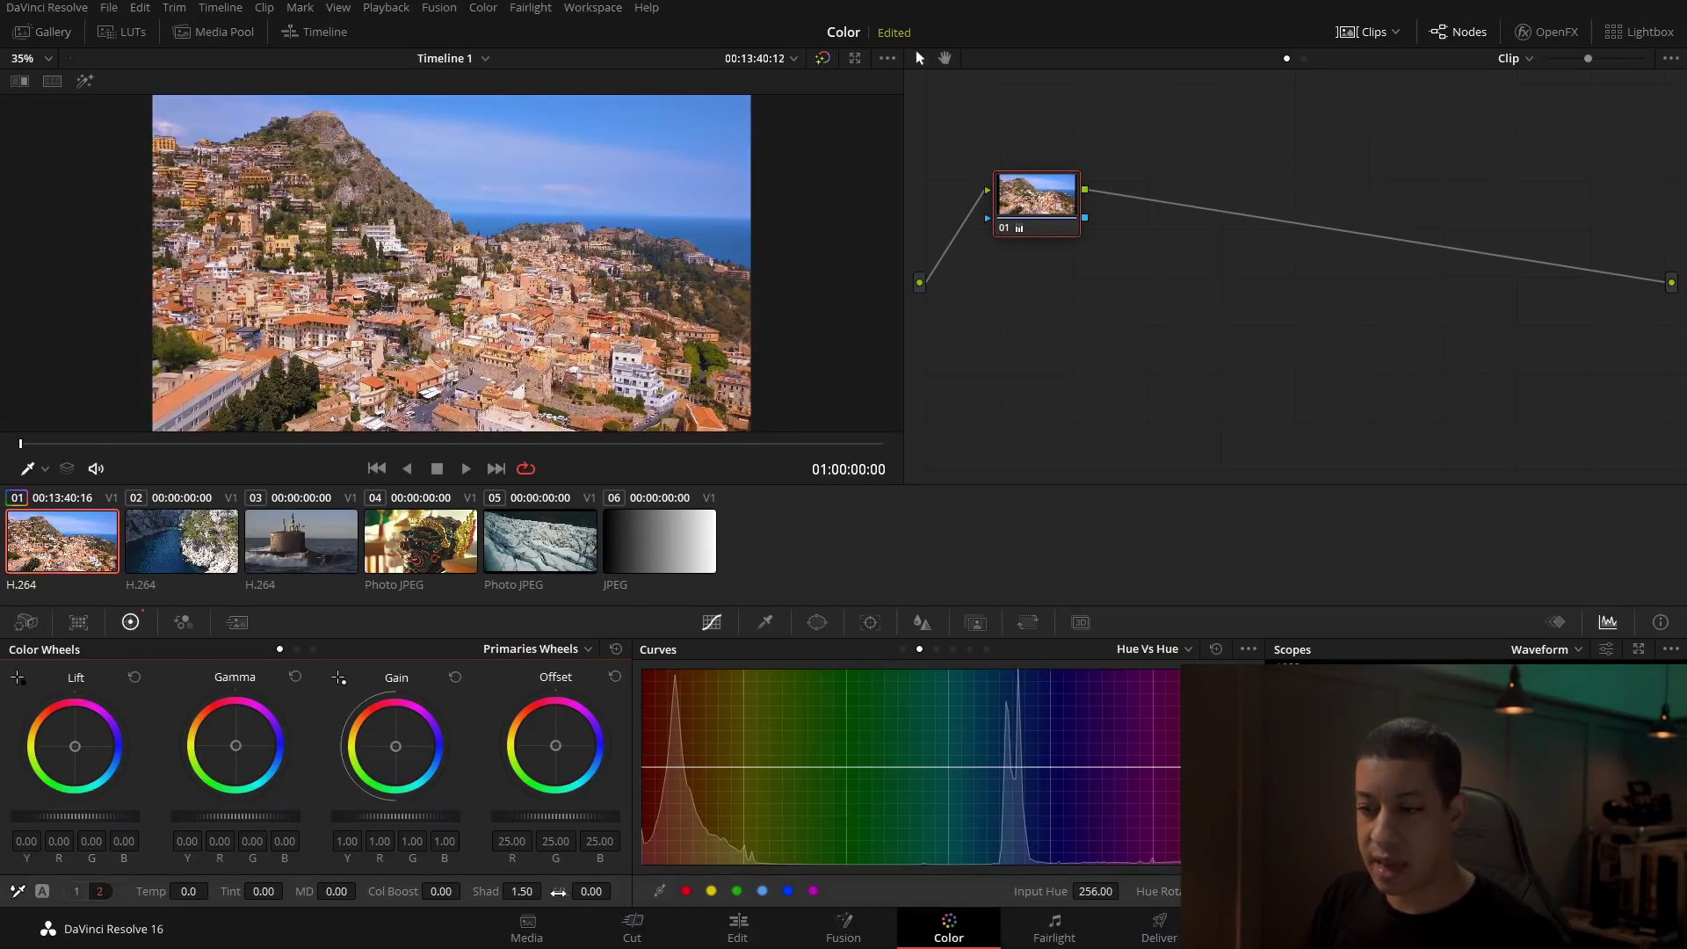
double_click(486, 891)
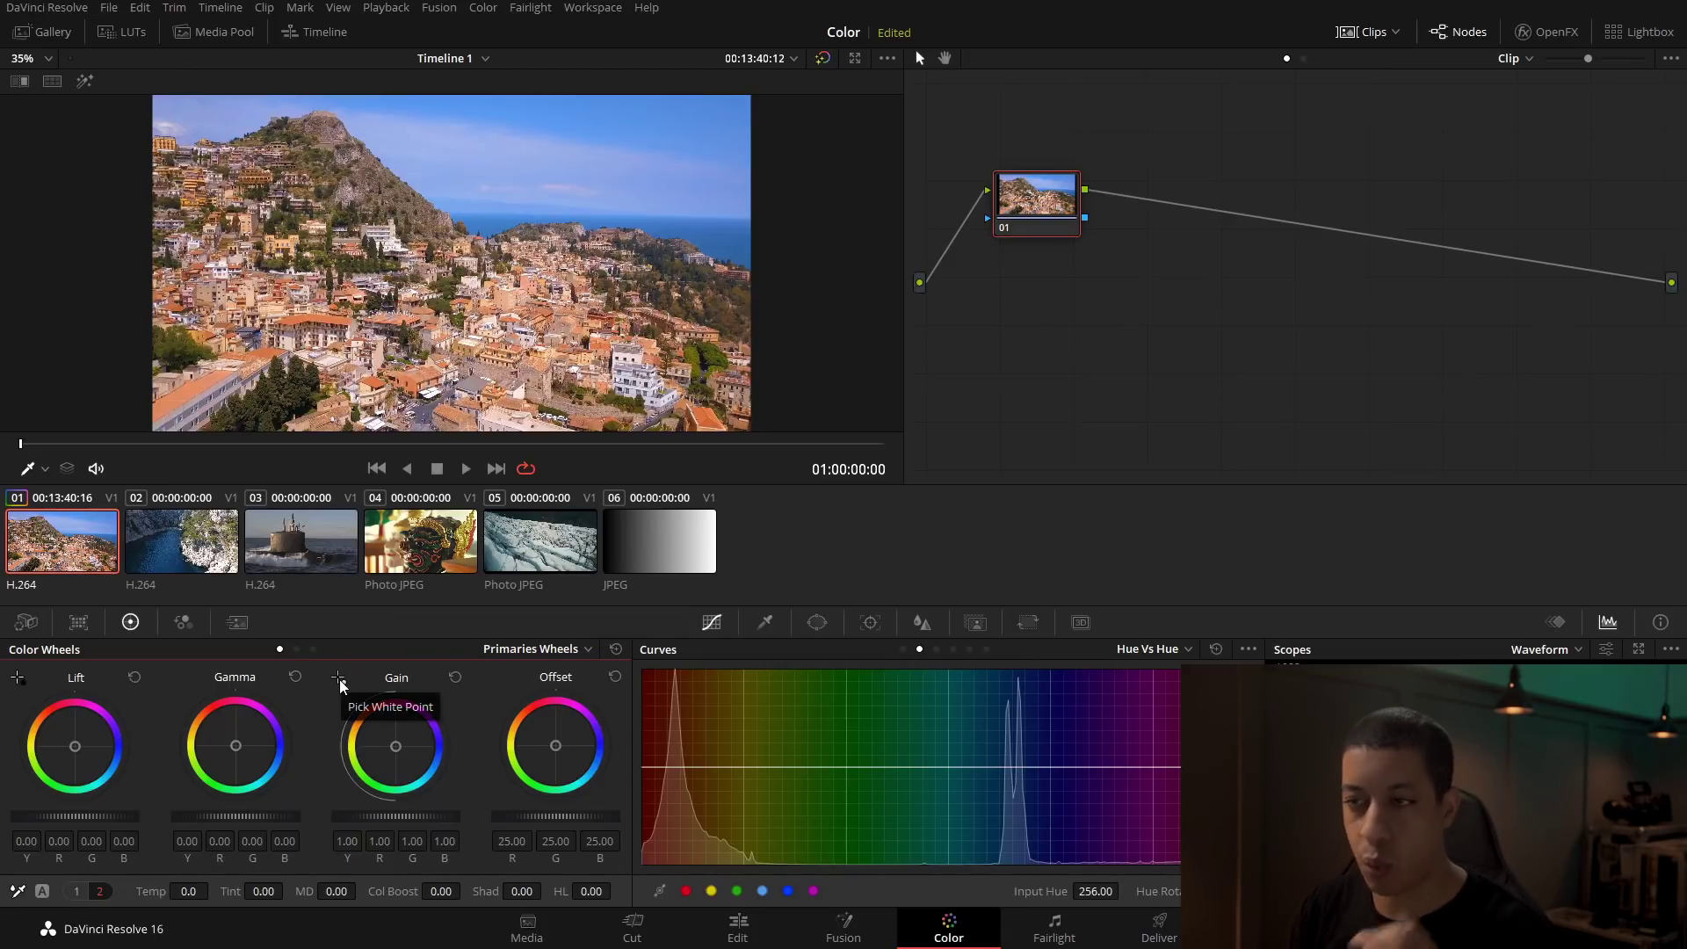
scroll(294, 363, up, 6)
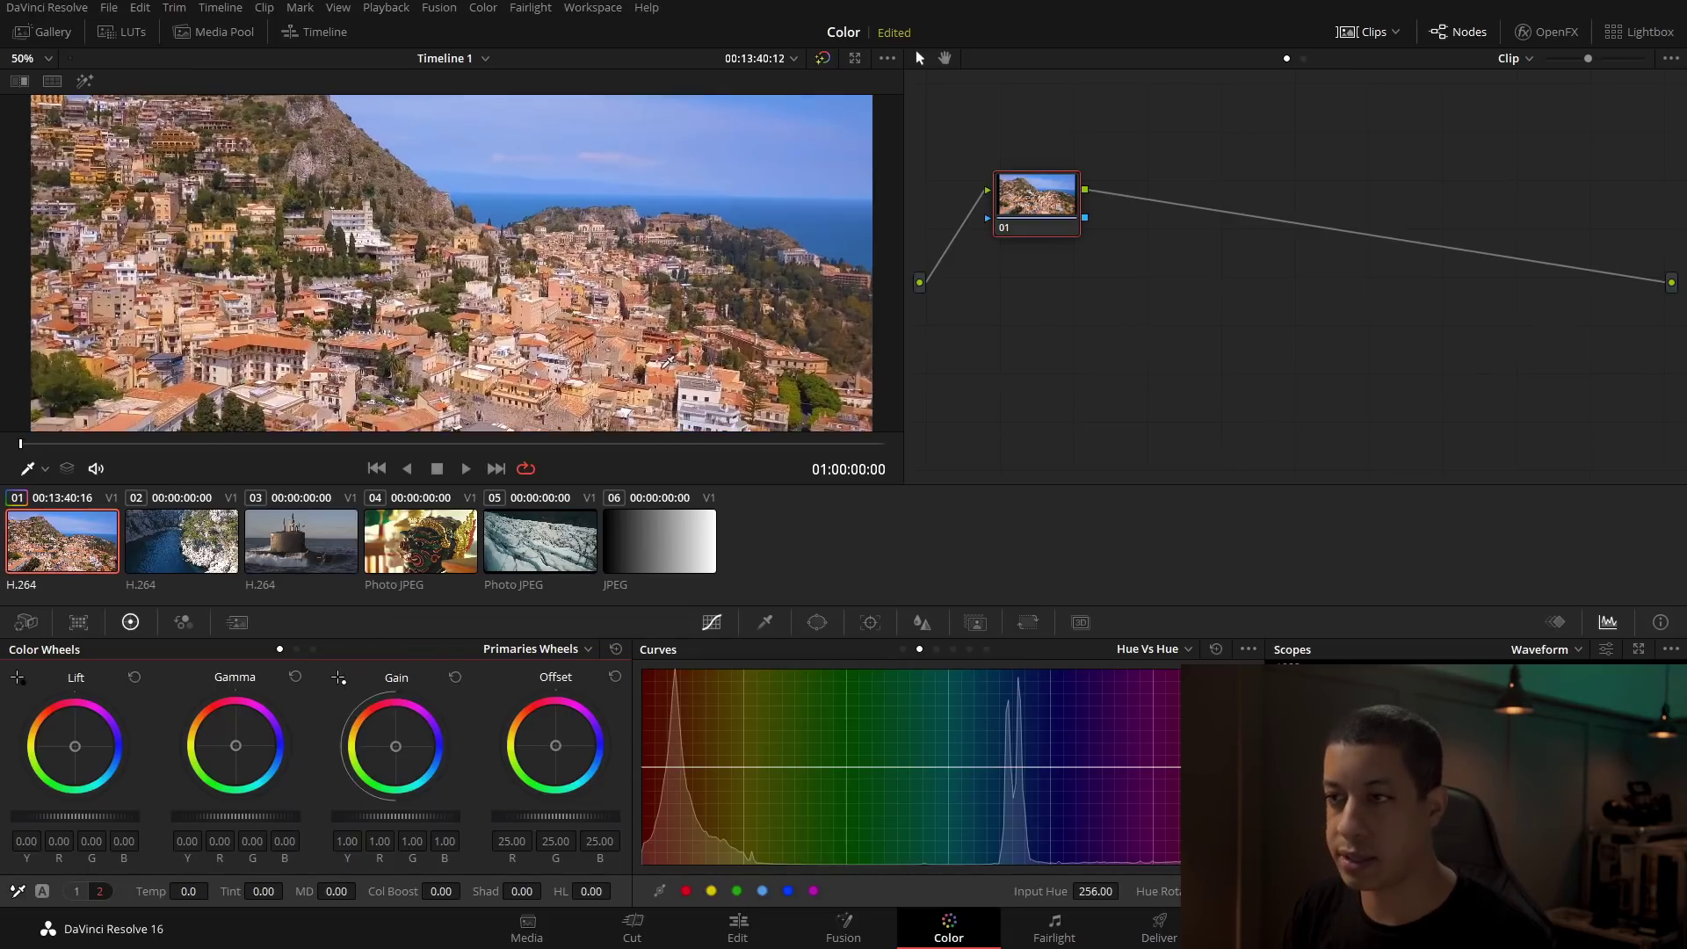
scroll(294, 363, up, 3)
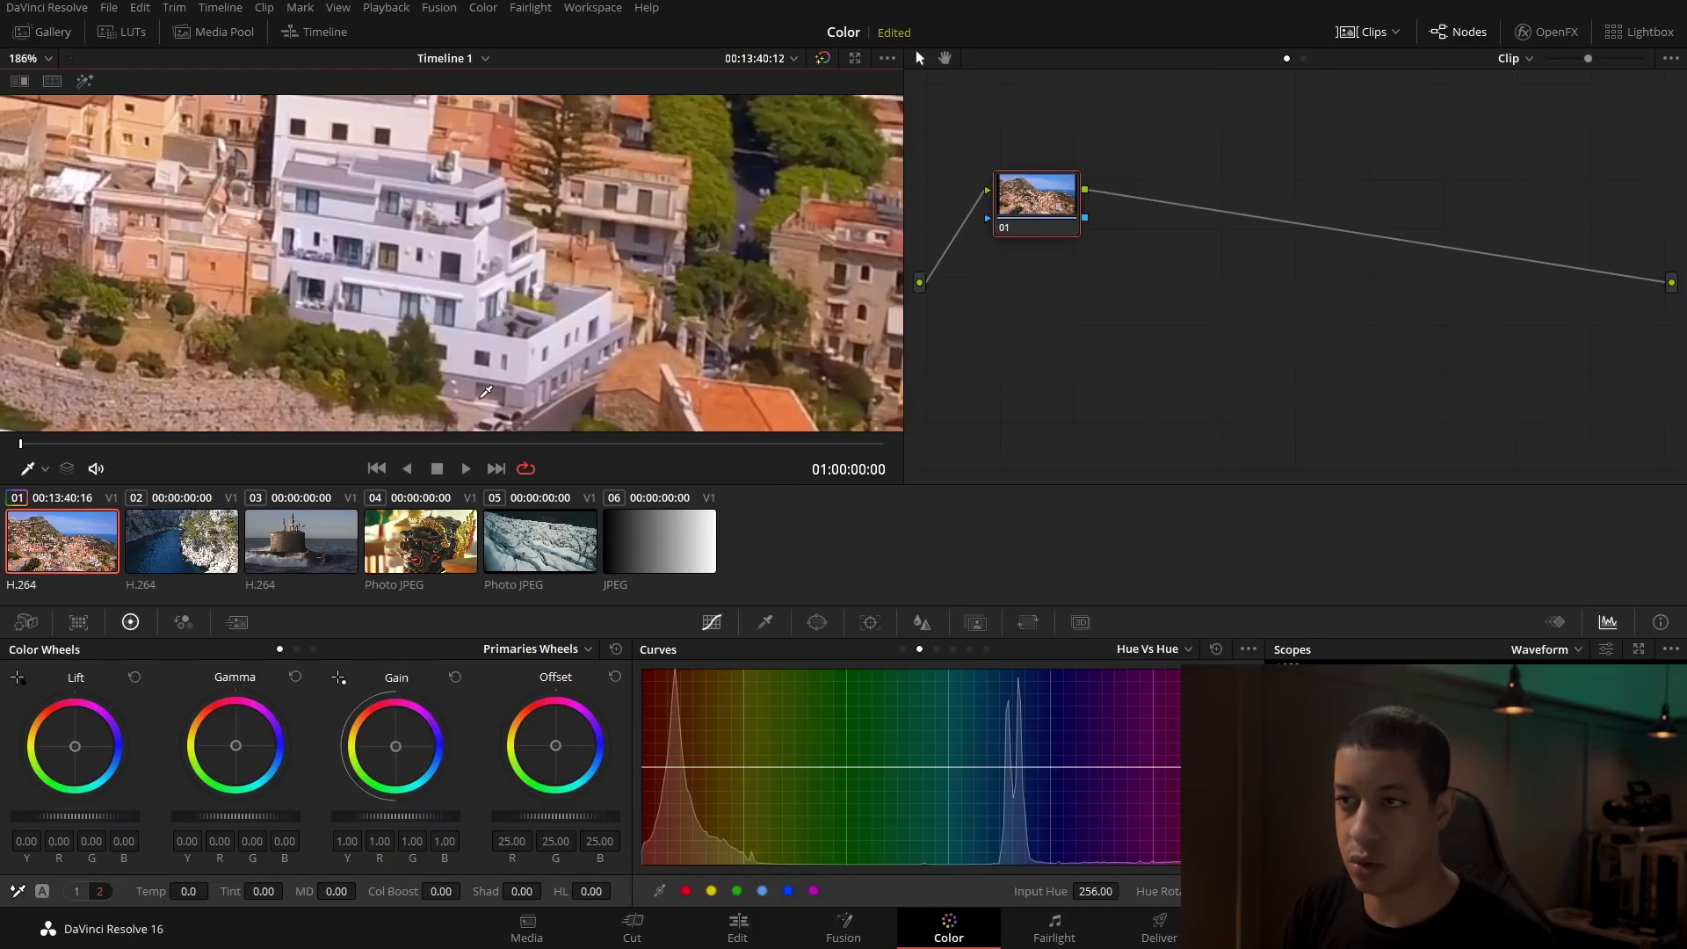
click(481, 260)
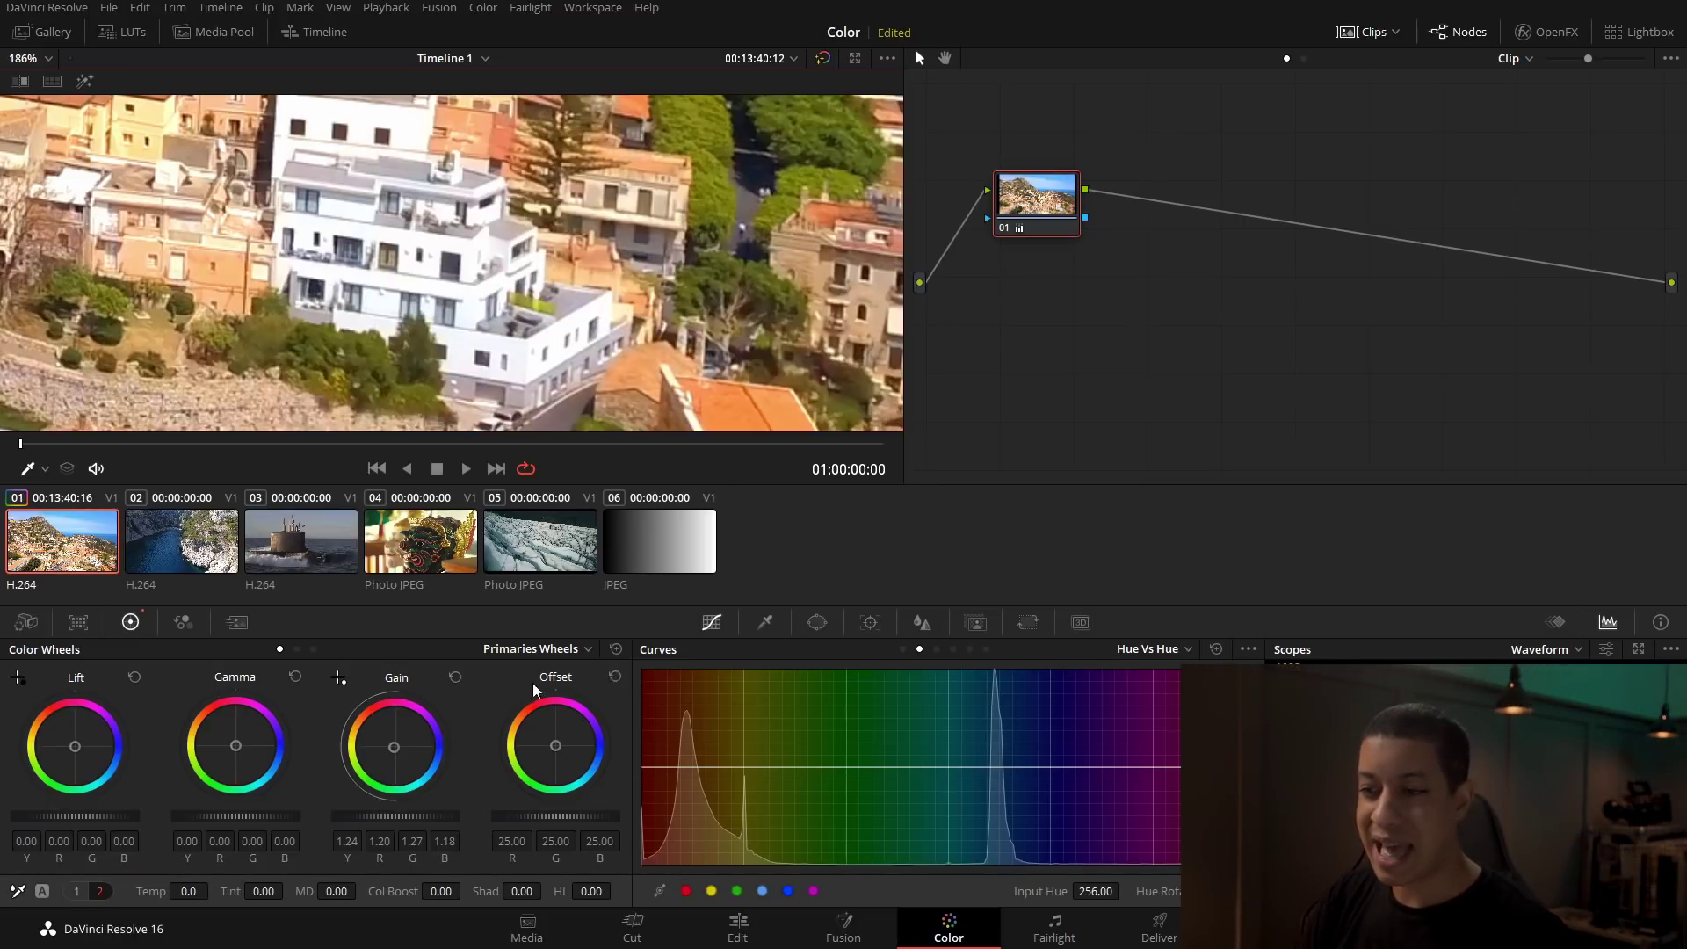
click(455, 677)
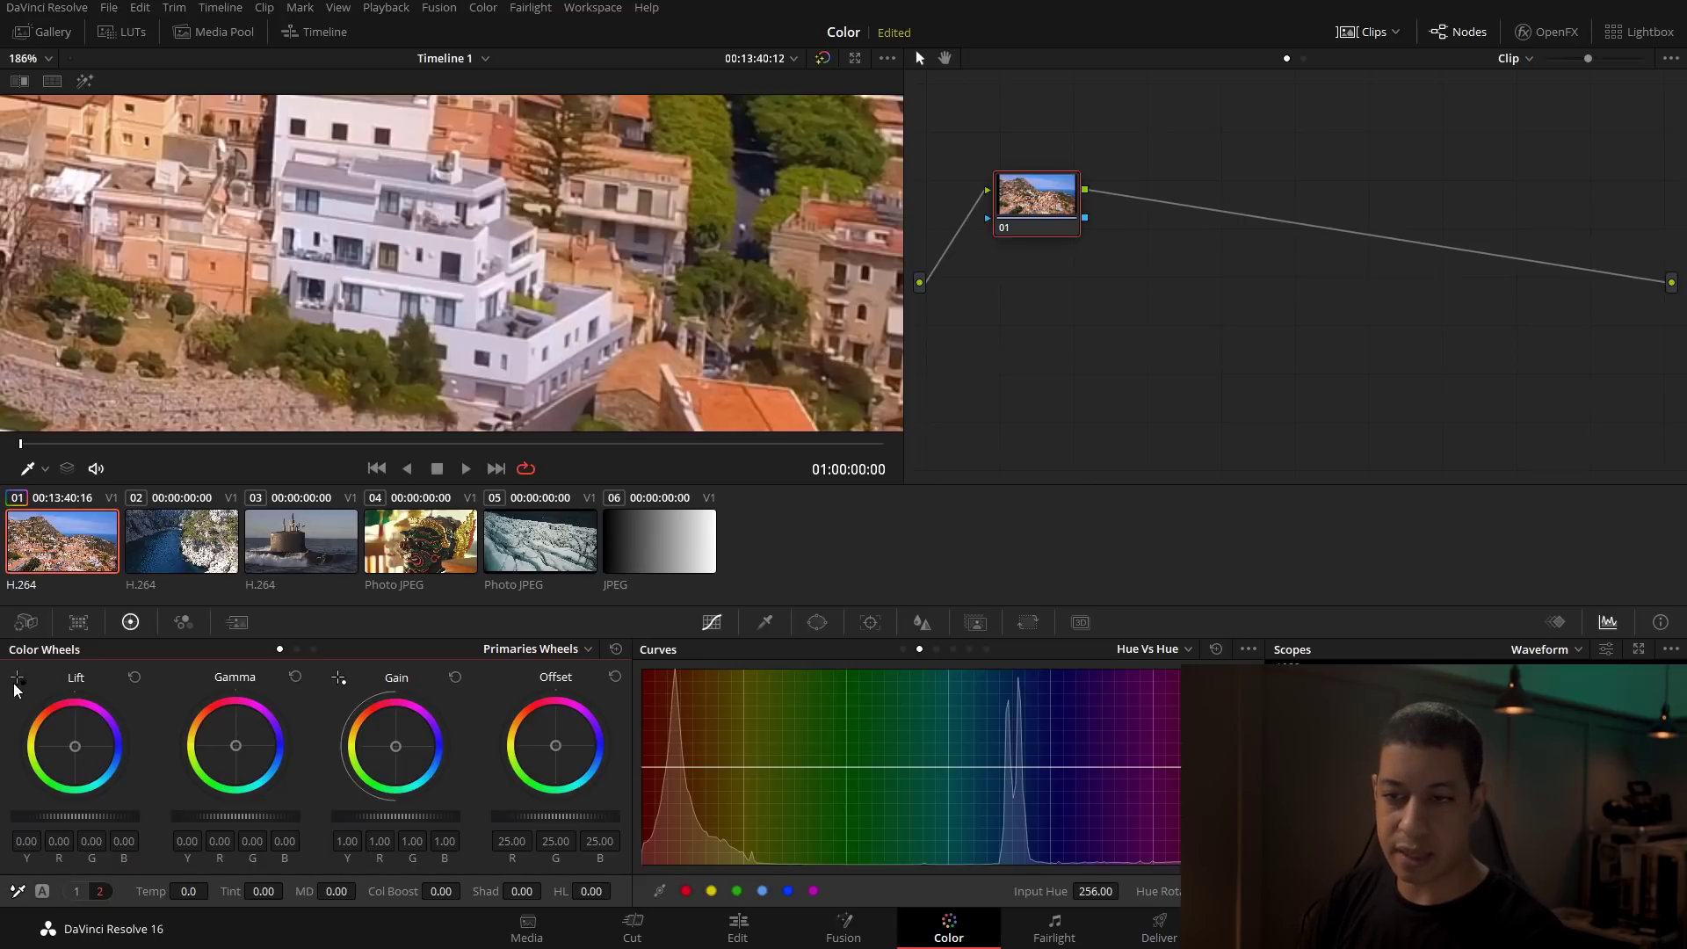
- Set the Gain white point from the white building, giving Gain 1.22/1.18/1.25/1.17
scroll(584, 303, down, 6)
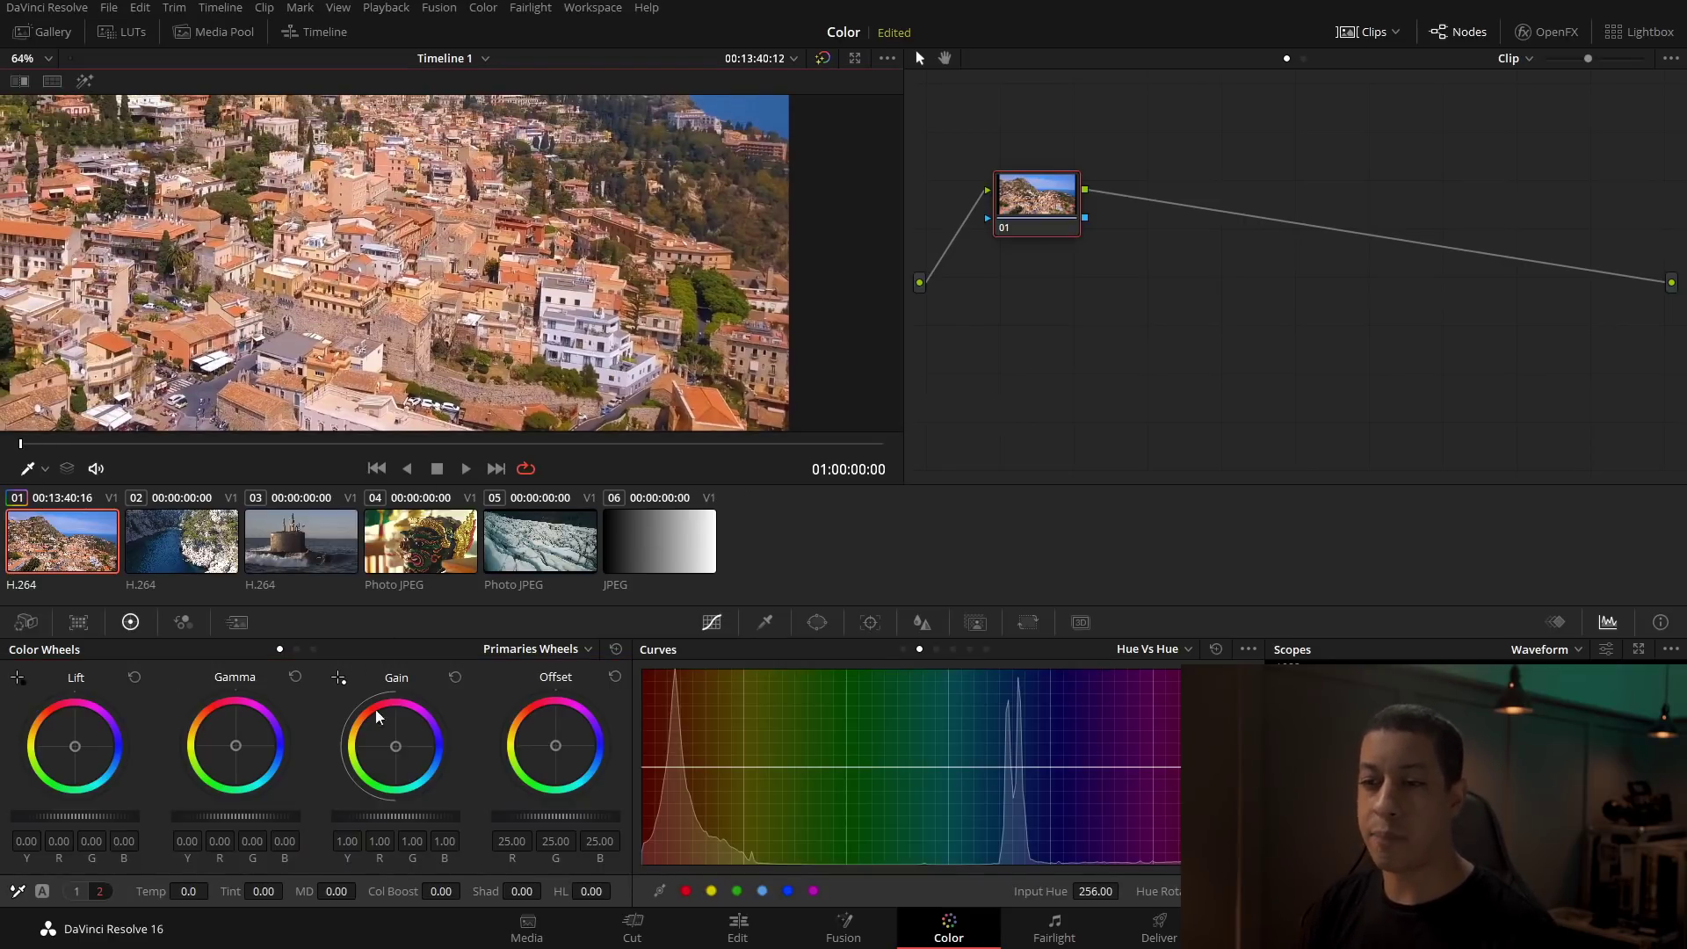
click(339, 677)
click(715, 351)
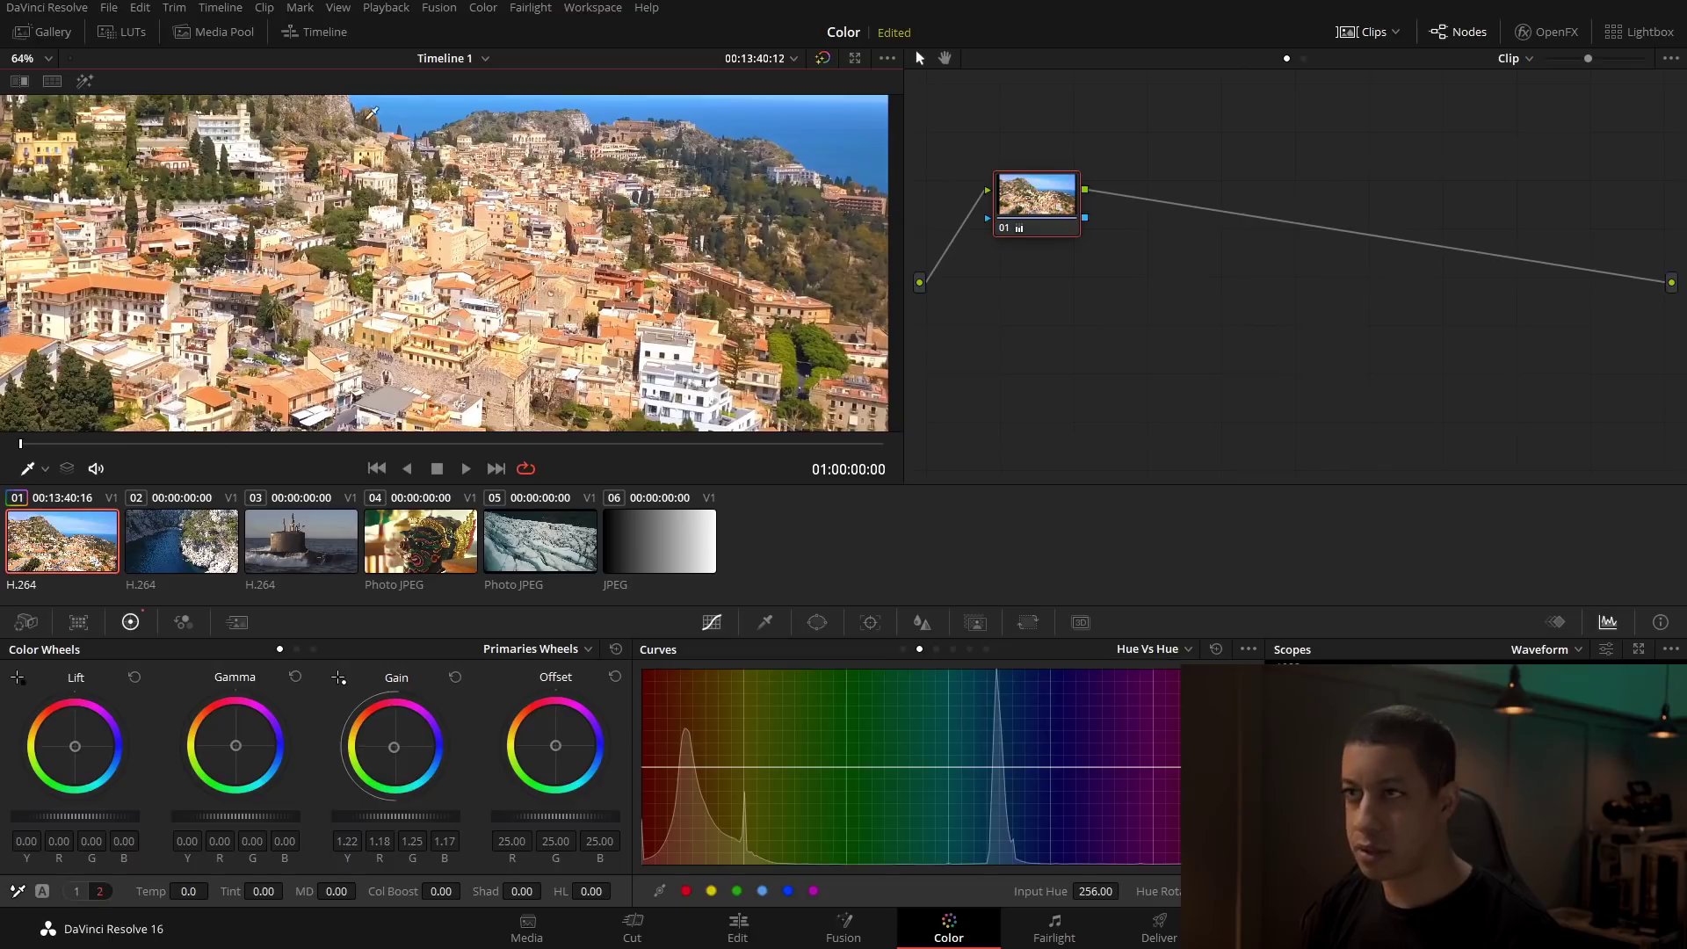
- Hide the clips strip, fit the frame at 48% viewer zoom, and reset Gain to 1.00
click(1363, 34)
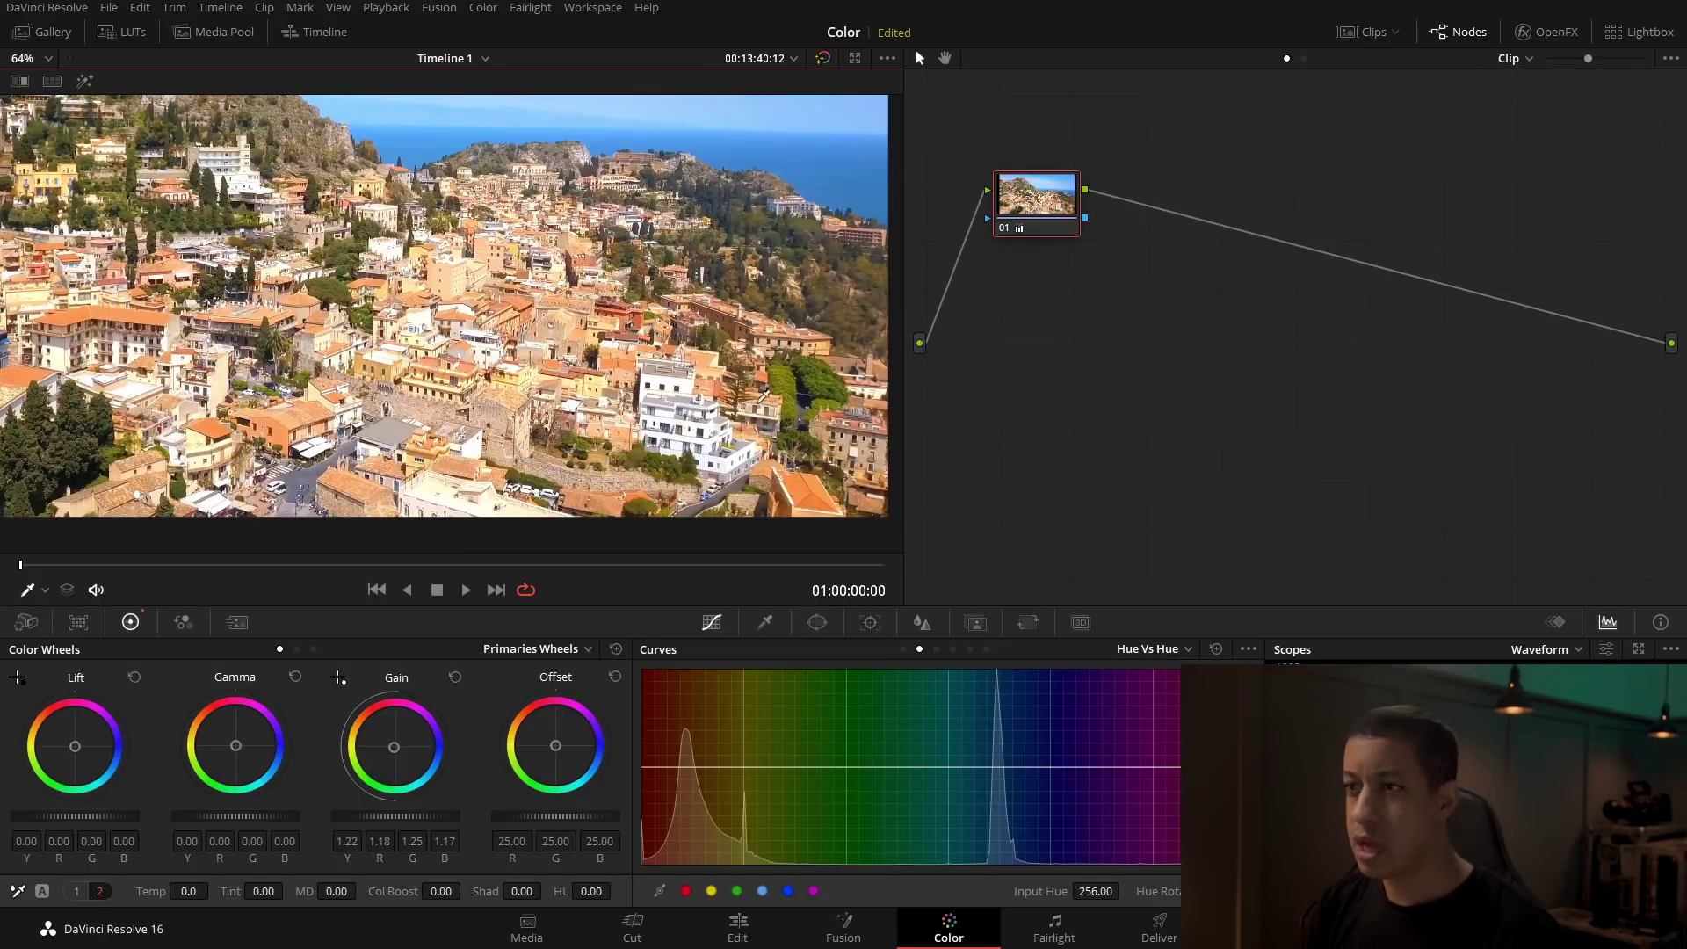
click(49, 63)
click(42, 82)
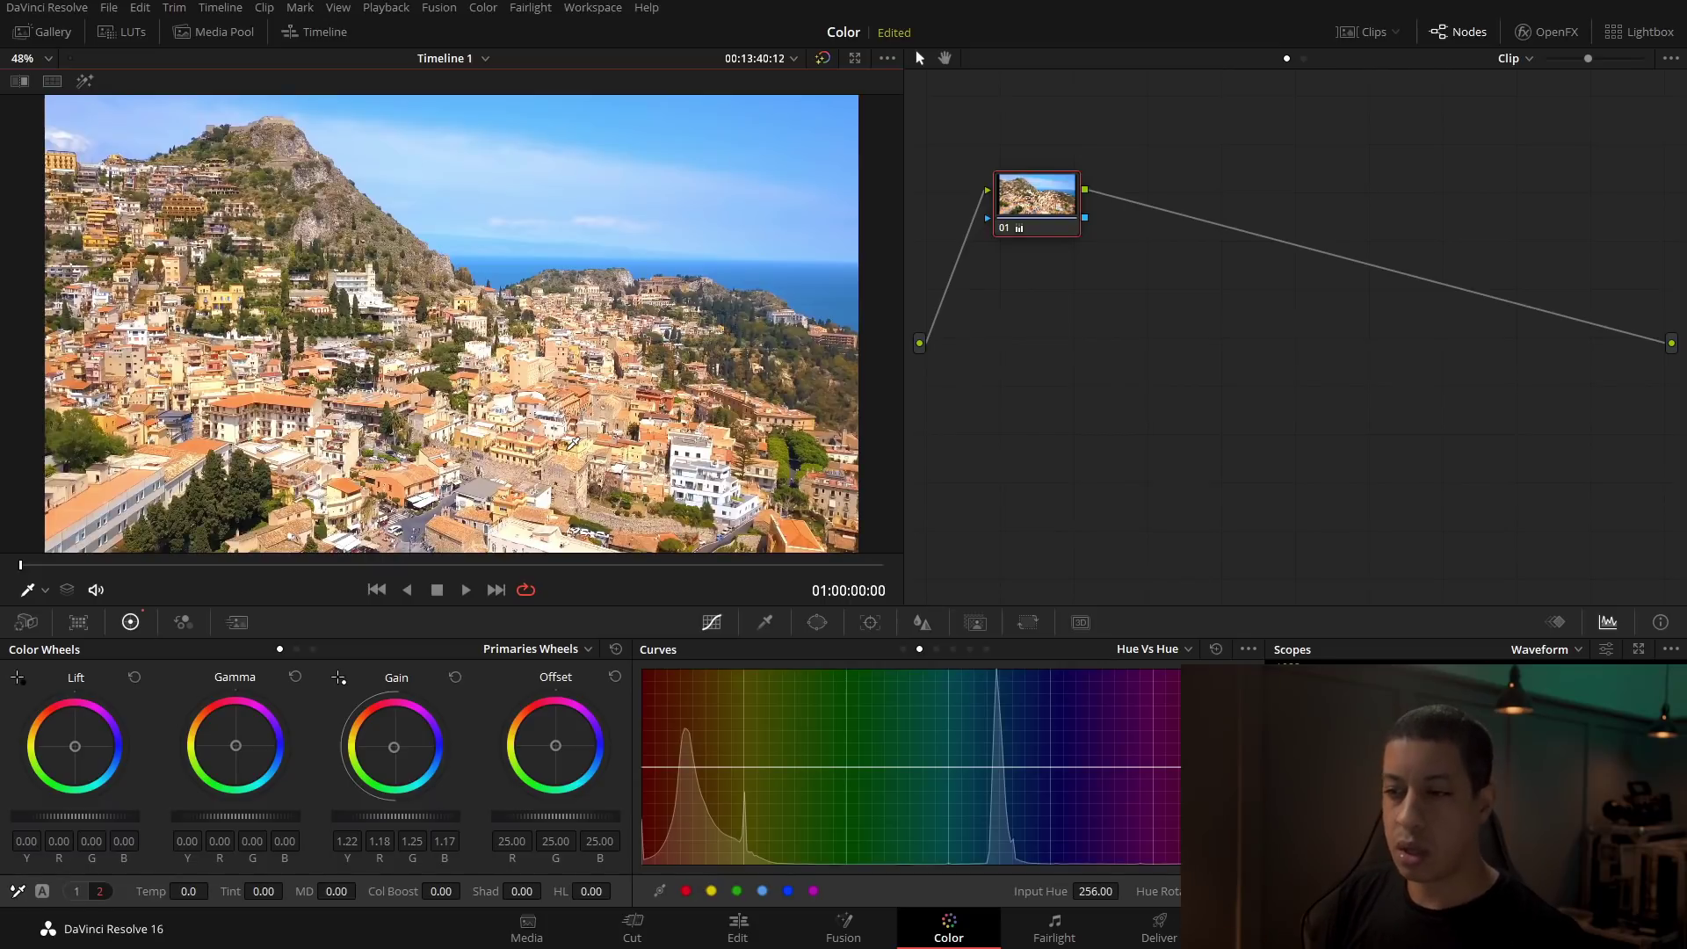
click(453, 679)
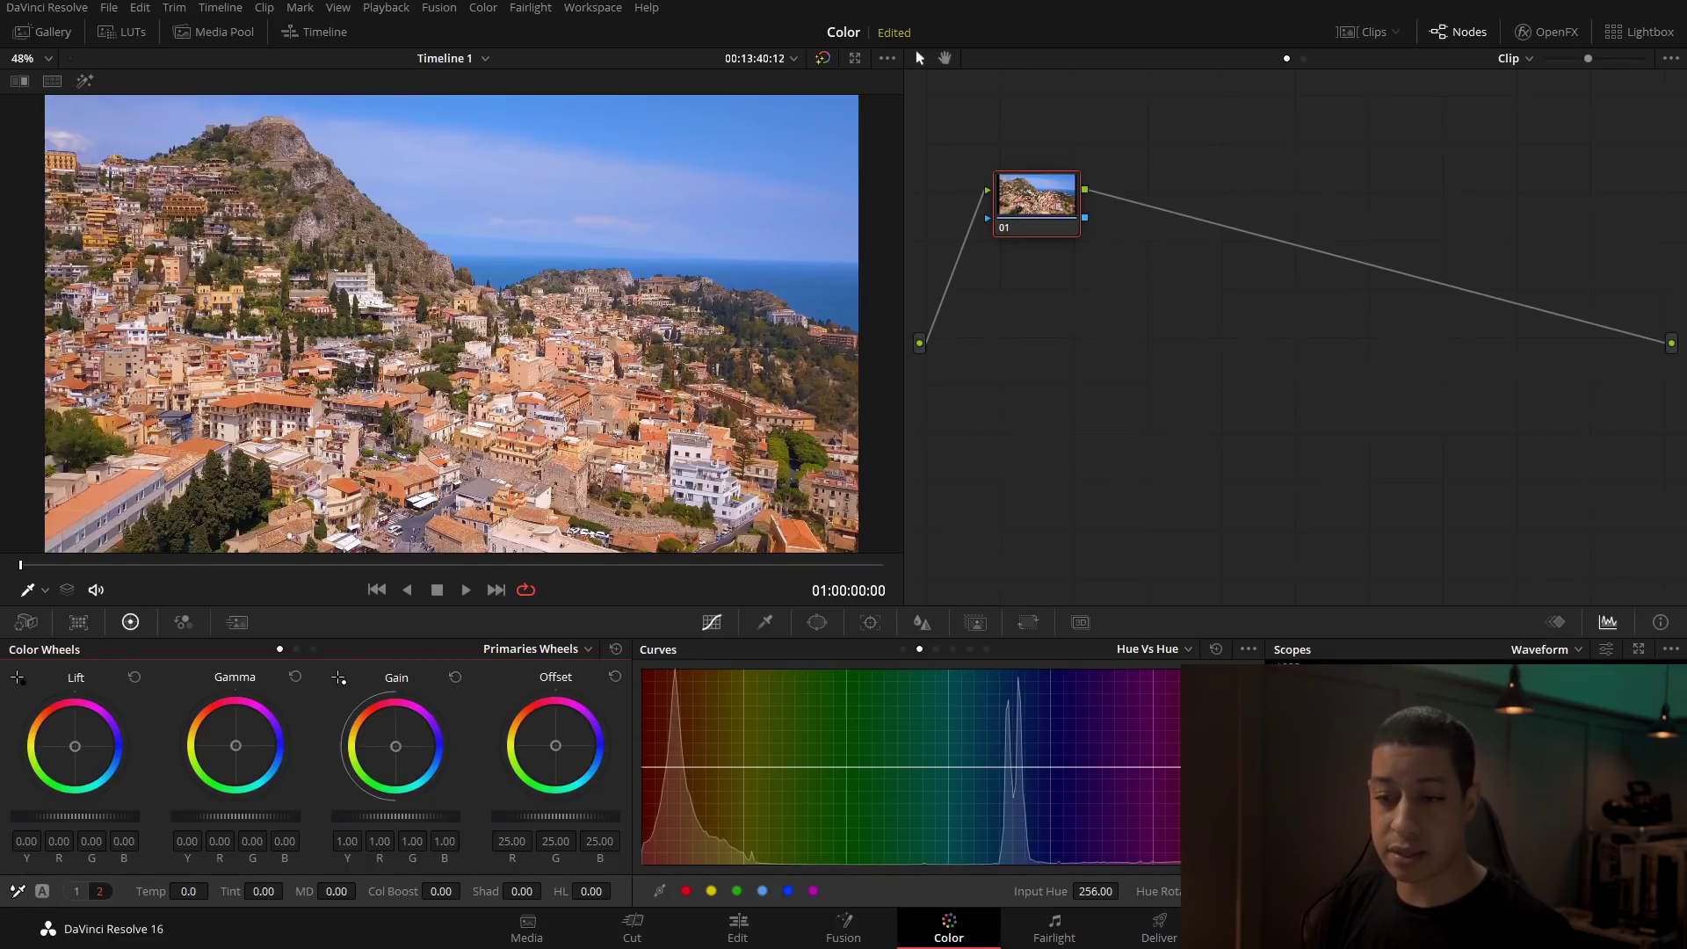
- White-balance the clip from the white building, giving Temp 80.8 and Tint -38.25
click(17, 891)
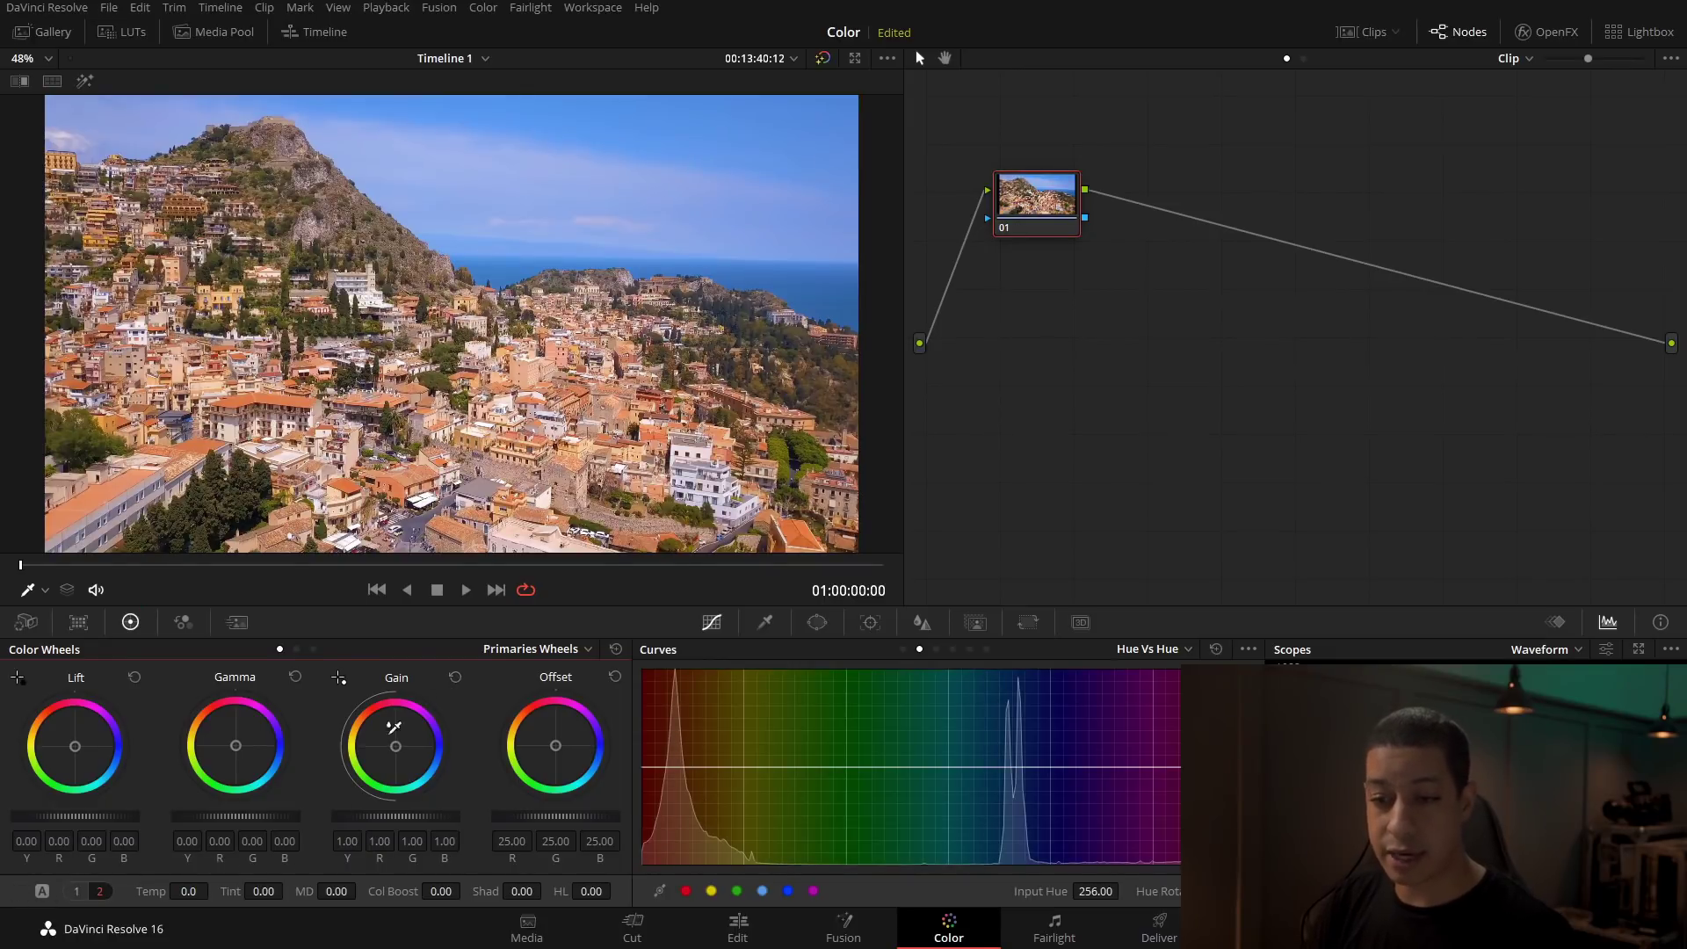
click(713, 481)
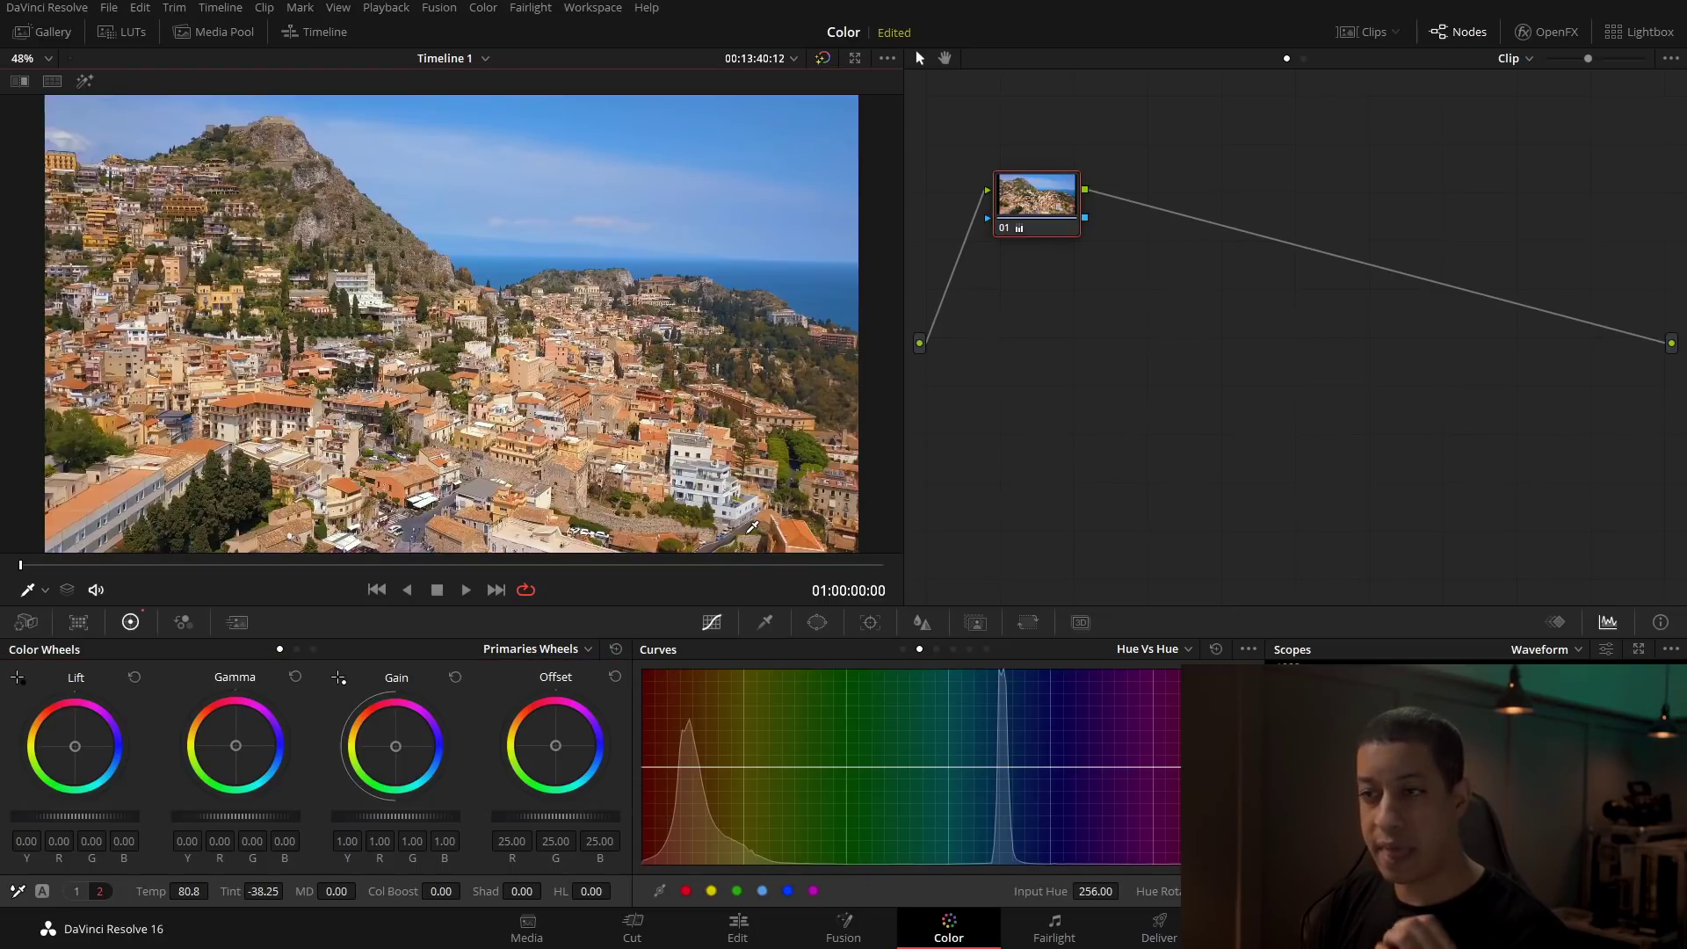